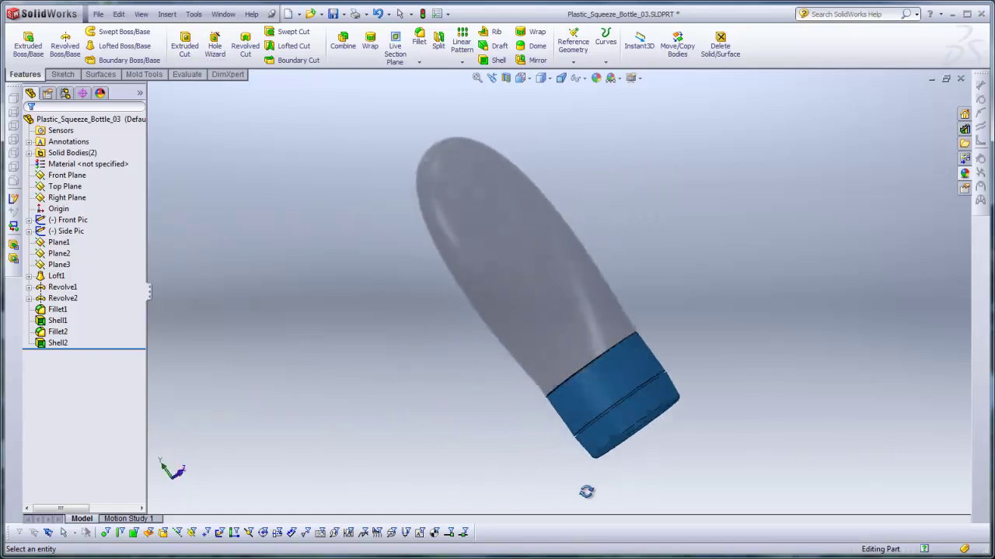
- Examine the front and side reference photos of the squeeze bottle in the photo viewer, then return to SolidWorks
{"action": "key", "text": "alt+Tab"}
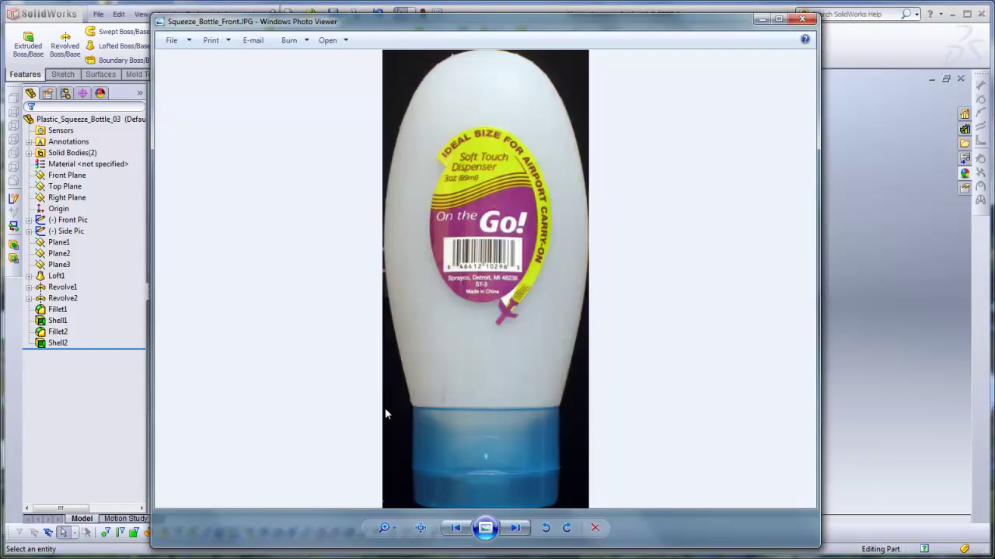
{"action": "left_click", "coordinate": [516, 528]}
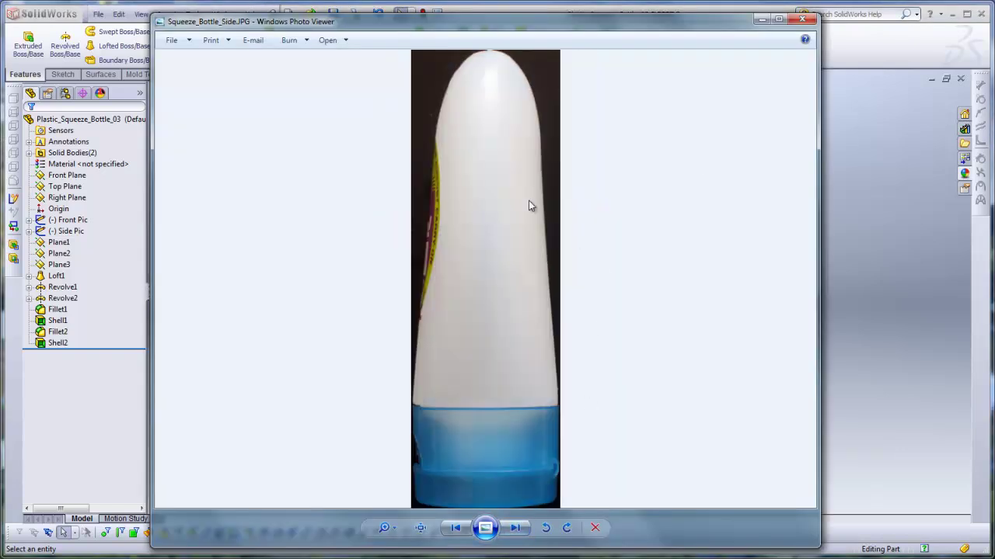
{"action": "left_click", "coordinate": [456, 528]}
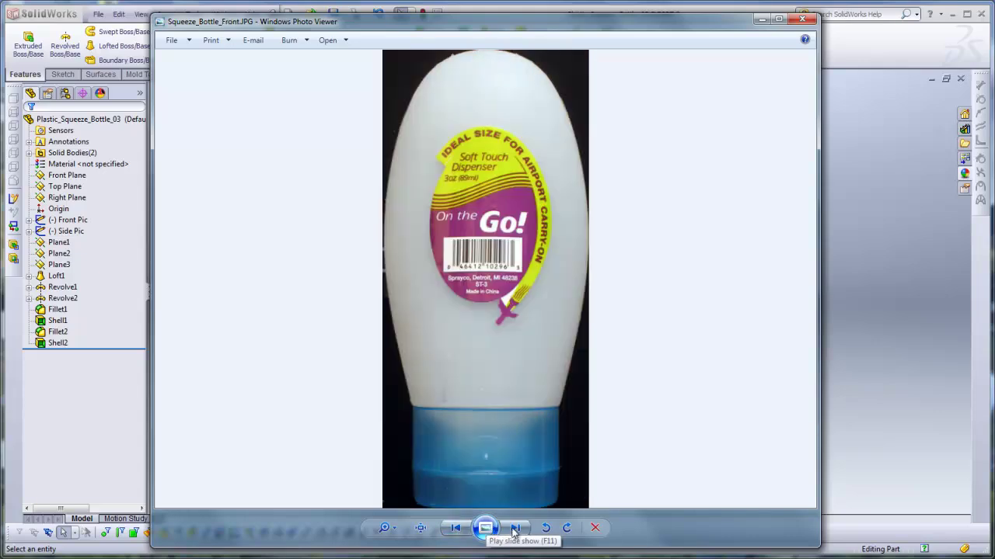
{"action": "left_click", "coordinate": [761, 21]}
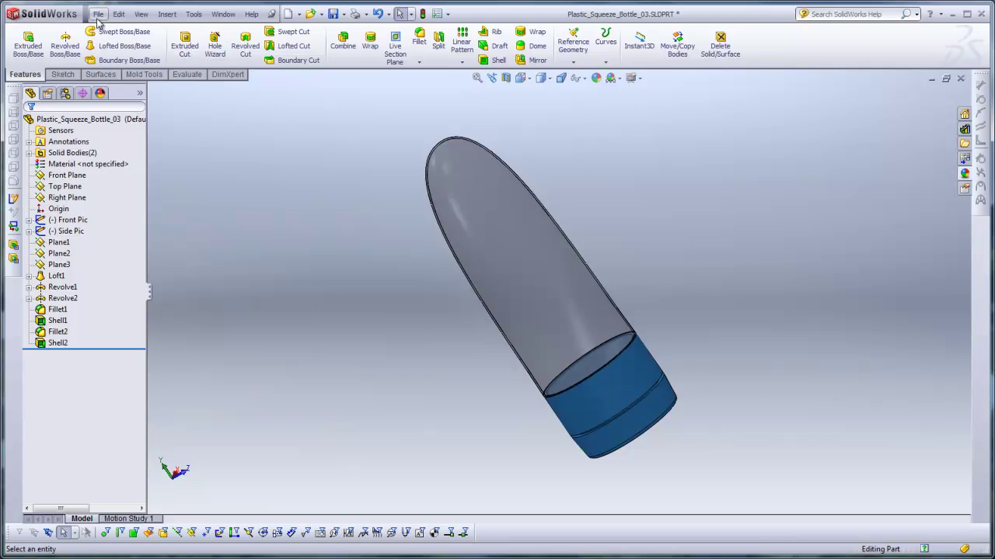
- Create a new part document from the Part_IN template
{"action": "left_click", "coordinate": [99, 14]}
{"action": "left_click", "coordinate": [113, 27]}
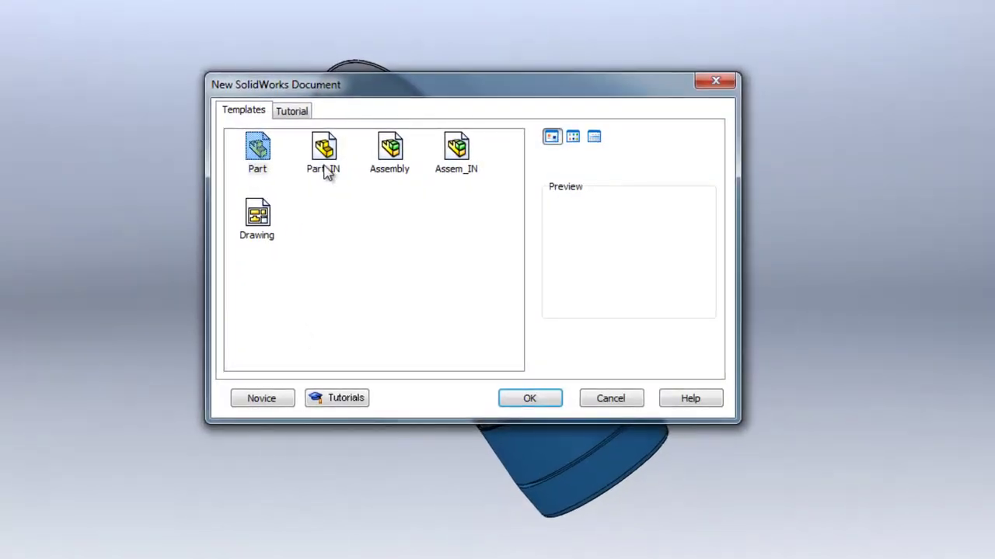
{"action": "left_click", "coordinate": [324, 156]}
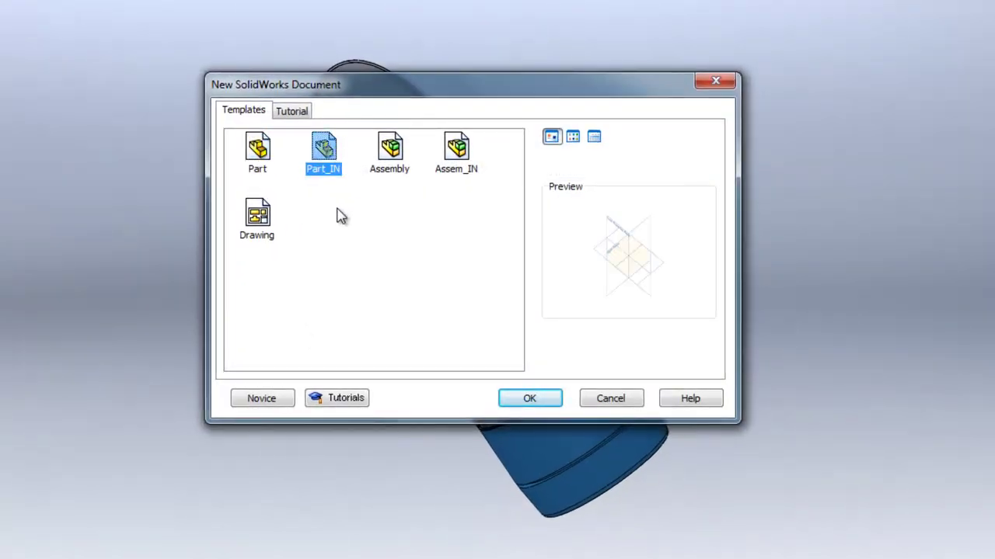
{"action": "left_click", "coordinate": [525, 397]}
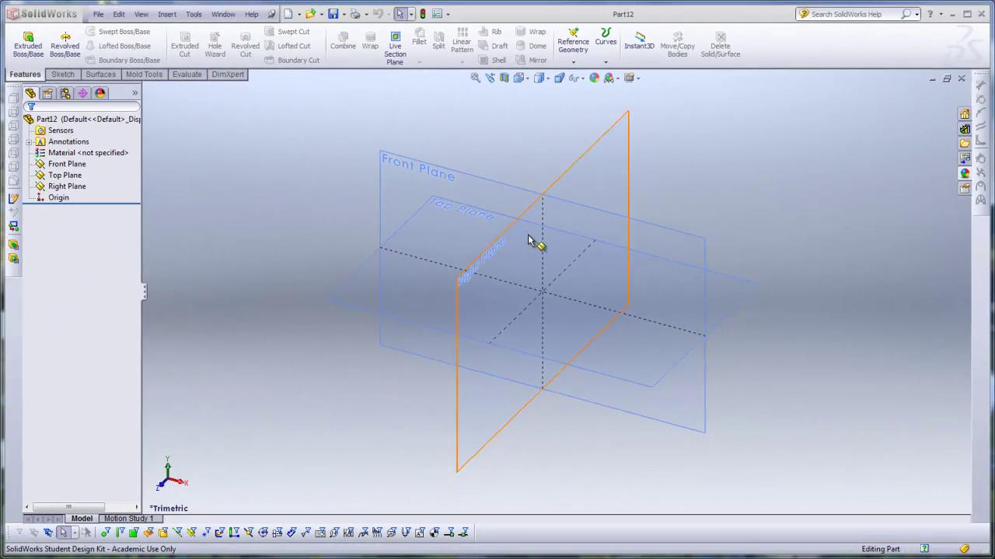
- Check the unit system in the new part's document properties
{"action": "left_click", "coordinate": [193, 15]}
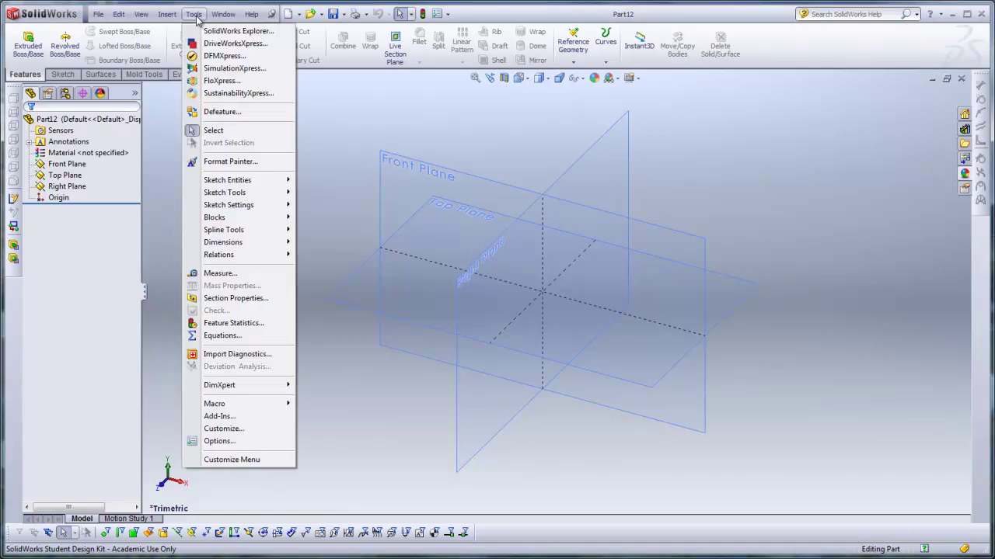
{"action": "left_click", "coordinate": [248, 442]}
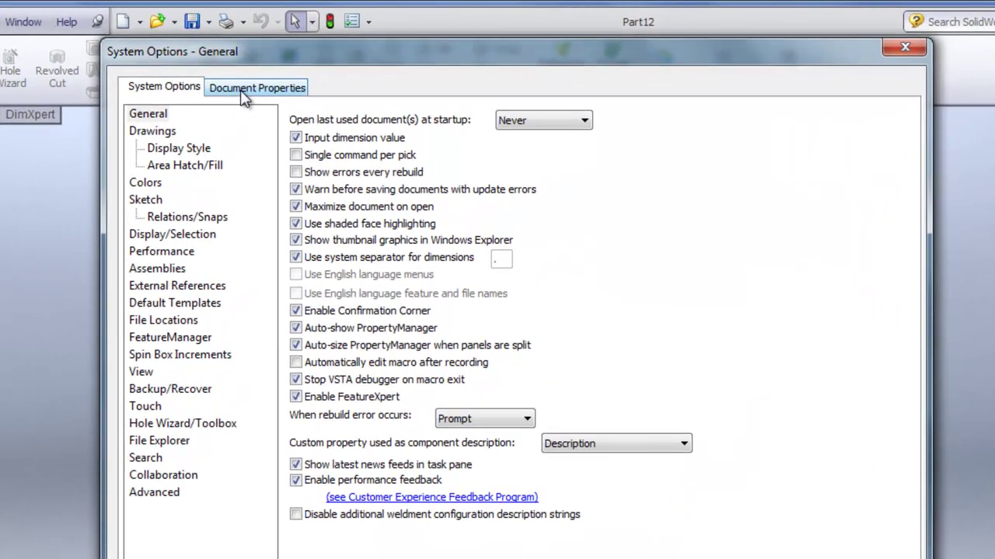
{"action": "left_click", "coordinate": [370, 59]}
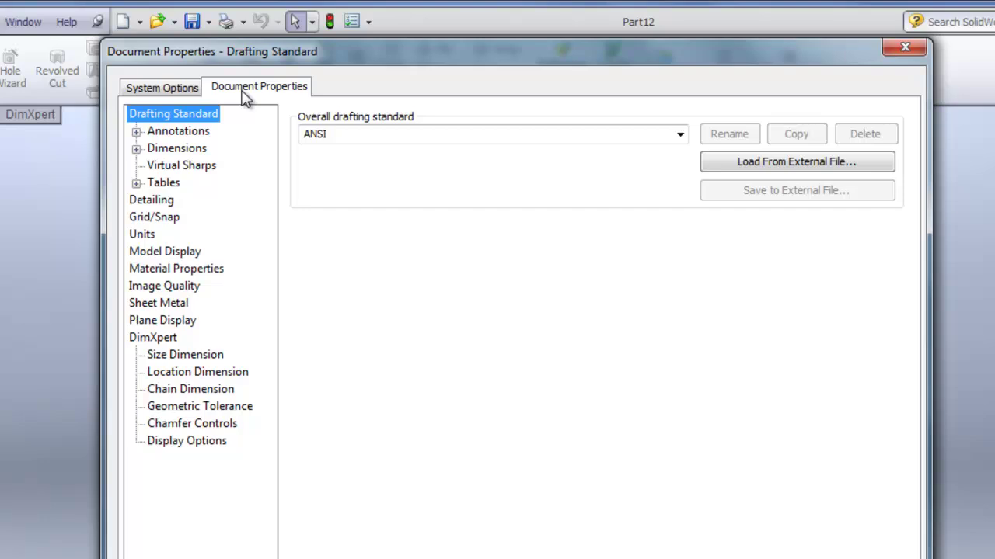
{"action": "left_click", "coordinate": [138, 236]}
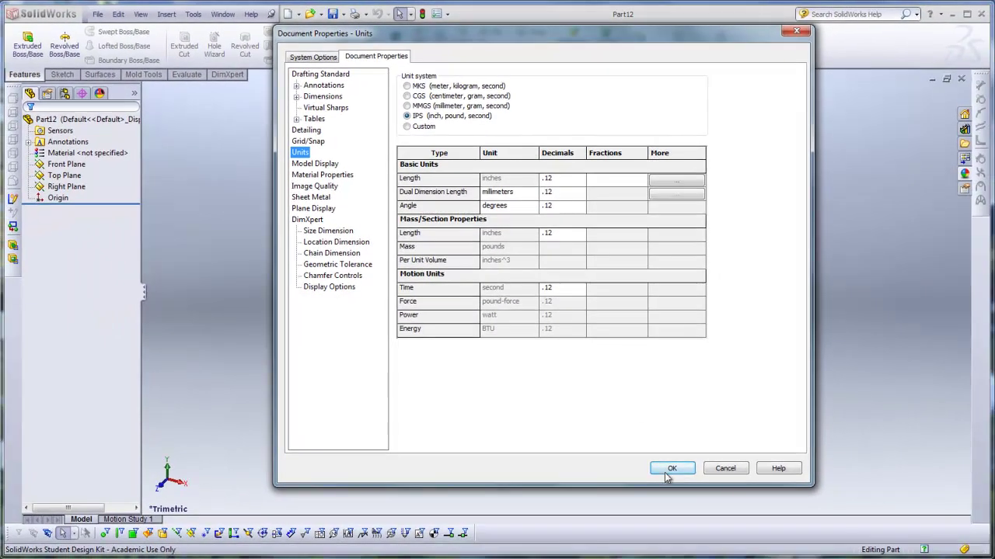
{"action": "left_click", "coordinate": [671, 469]}
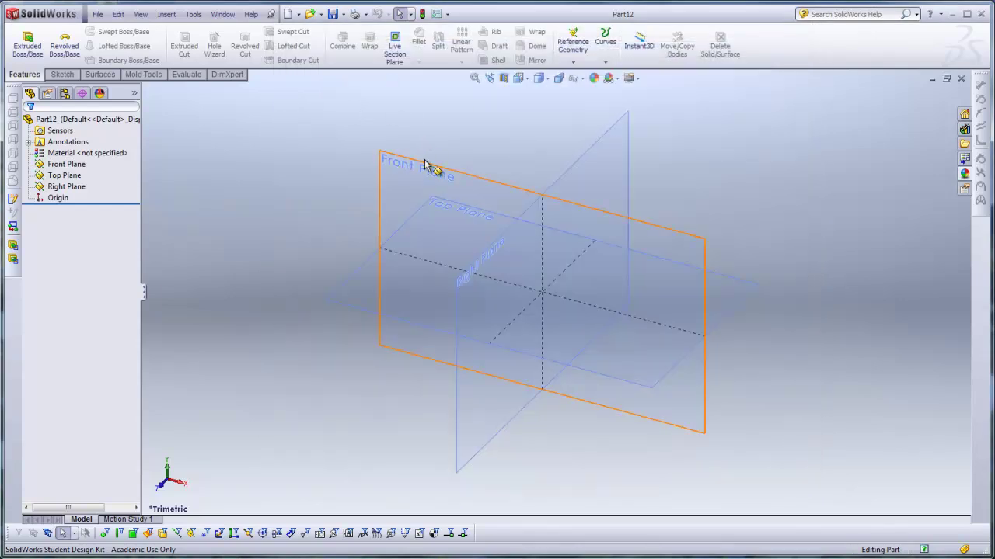
- Start a sketch on the Front Plane
{"action": "left_click", "coordinate": [425, 168]}
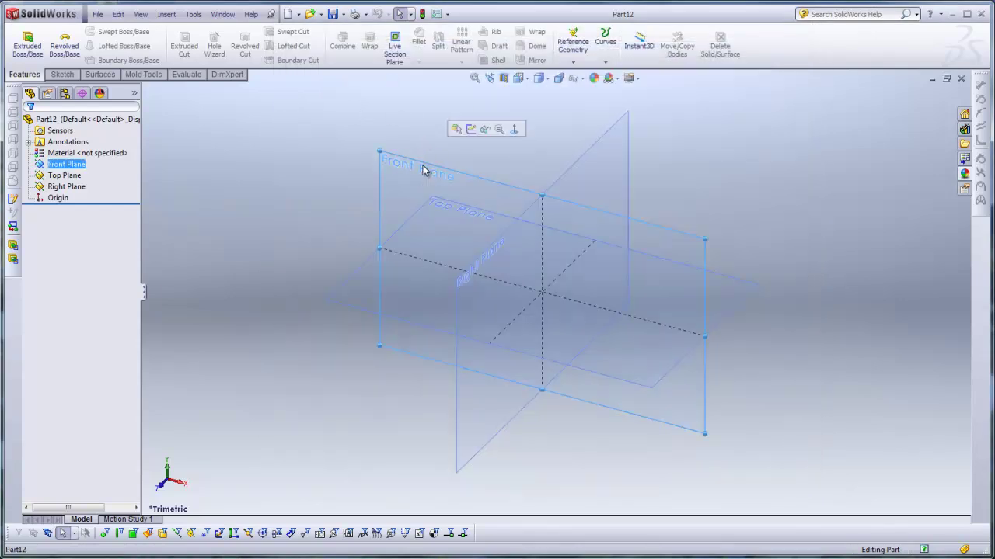
{"action": "left_click", "coordinate": [468, 131]}
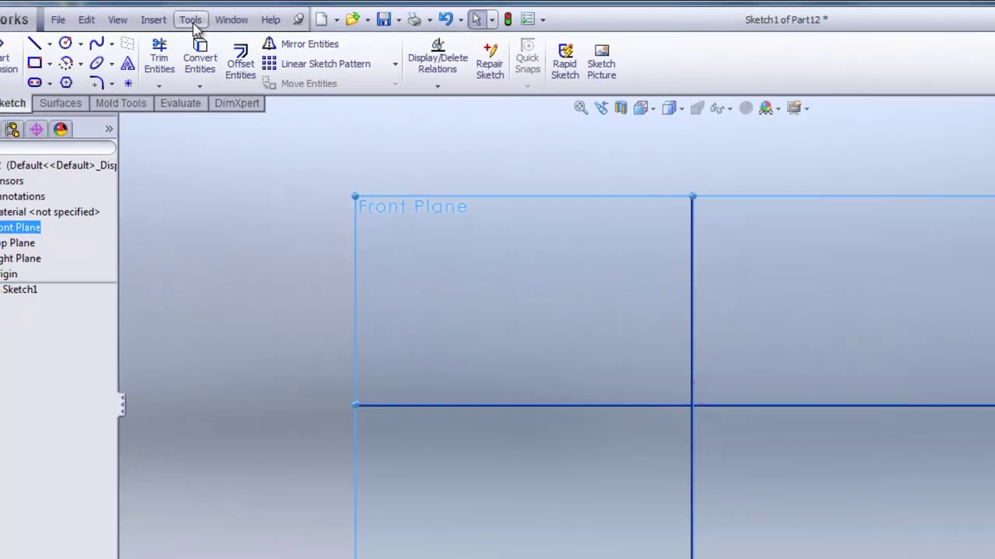
- Look up the Sketch Picture command among the Sketch category commands in the customization settings, without keeping any change
{"action": "left_click", "coordinate": [193, 24]}
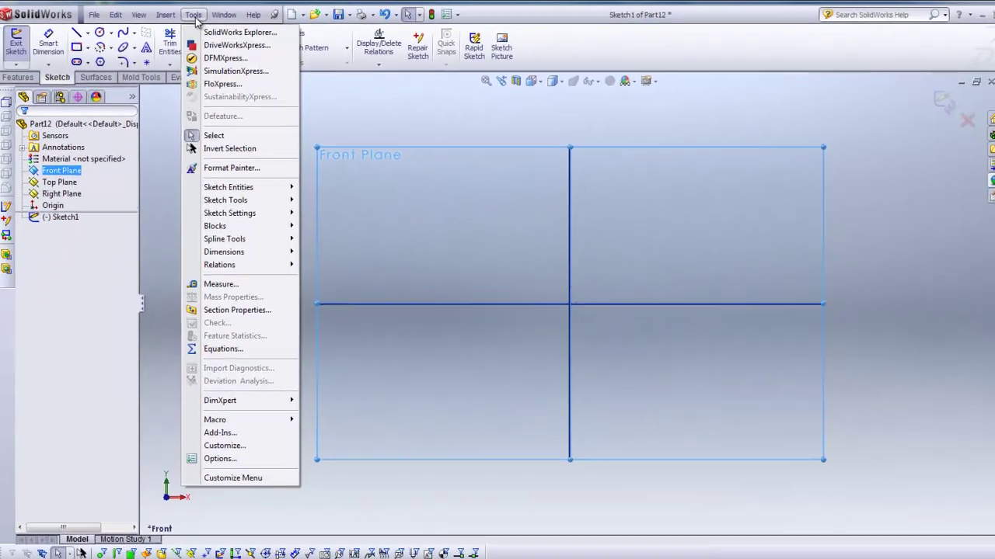
{"action": "left_click", "coordinate": [242, 429]}
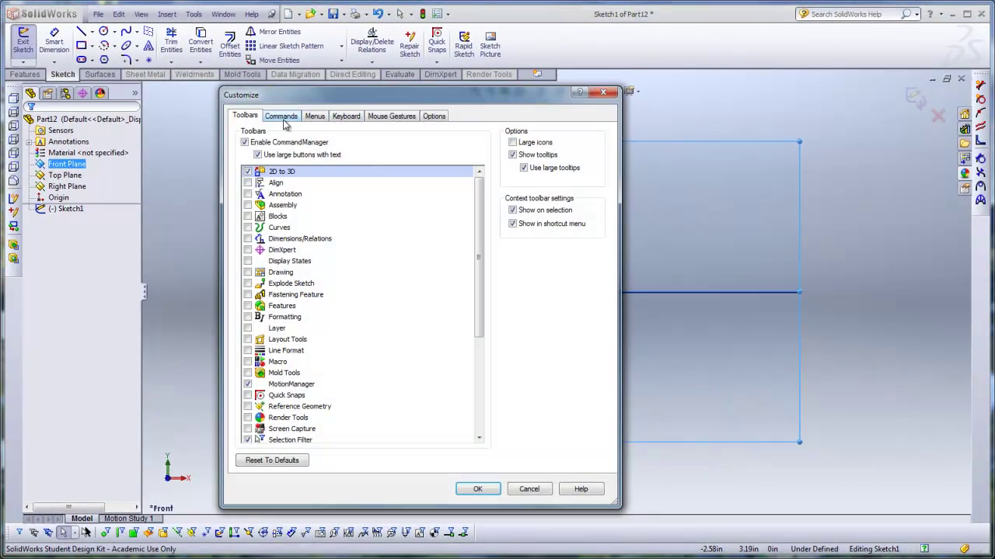
{"action": "left_click", "coordinate": [281, 117]}
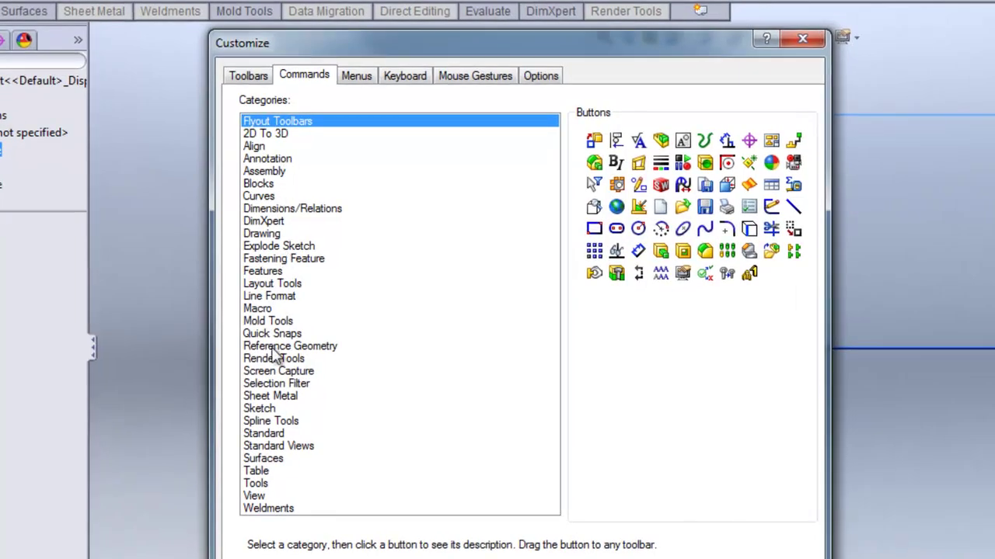
{"action": "left_click", "coordinate": [261, 331]}
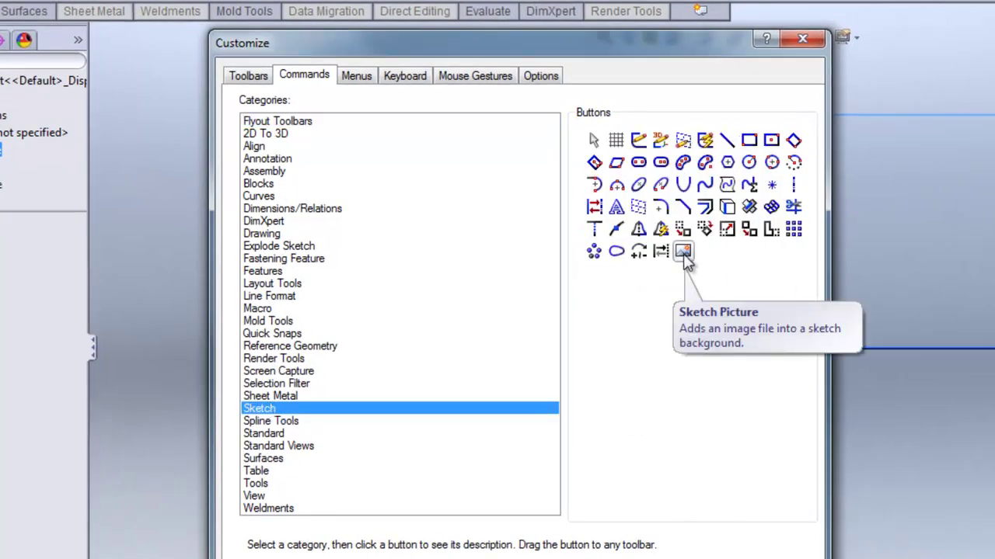
{"action": "mouse_move", "coordinate": [683, 253]}
{"action": "left_mouse_down"}
{"action": "mouse_move", "coordinate": [715, 268]}
{"action": "mouse_move", "coordinate": [758, 187]}
{"action": "mouse_move", "coordinate": [725, 51]}
{"action": "left_mouse_up"}
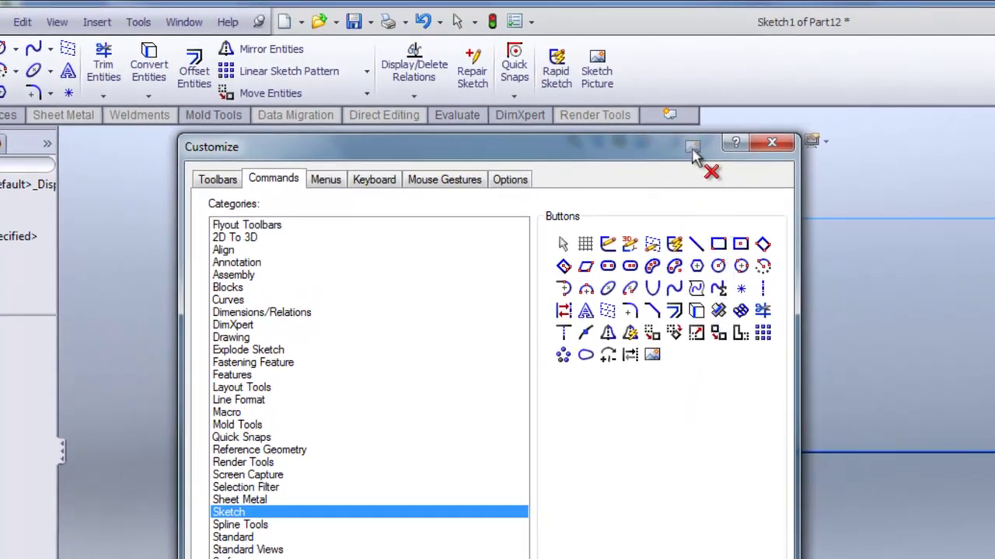
{"action": "mouse_move", "coordinate": [693, 150]}
{"action": "left_mouse_down"}
{"action": "mouse_move", "coordinate": [636, 69]}
{"action": "mouse_move", "coordinate": [649, 376]}
{"action": "left_mouse_up"}
{"action": "left_click", "coordinate": [481, 484]}
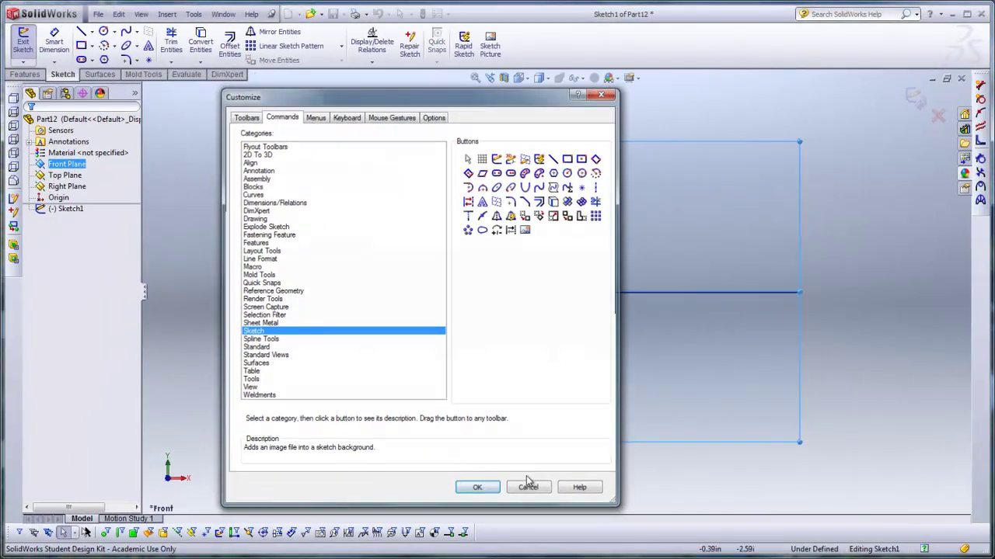
{"action": "left_click", "coordinate": [527, 484]}
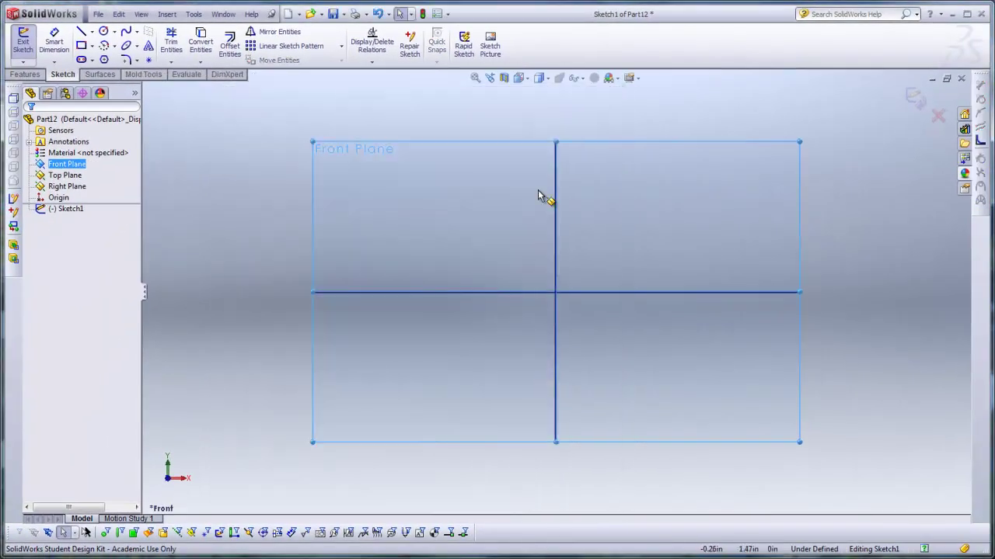
- Insert the image Squeeze_Bottle_Front.JPG as a sketch picture on the Front Plane
{"action": "left_click", "coordinate": [489, 48]}
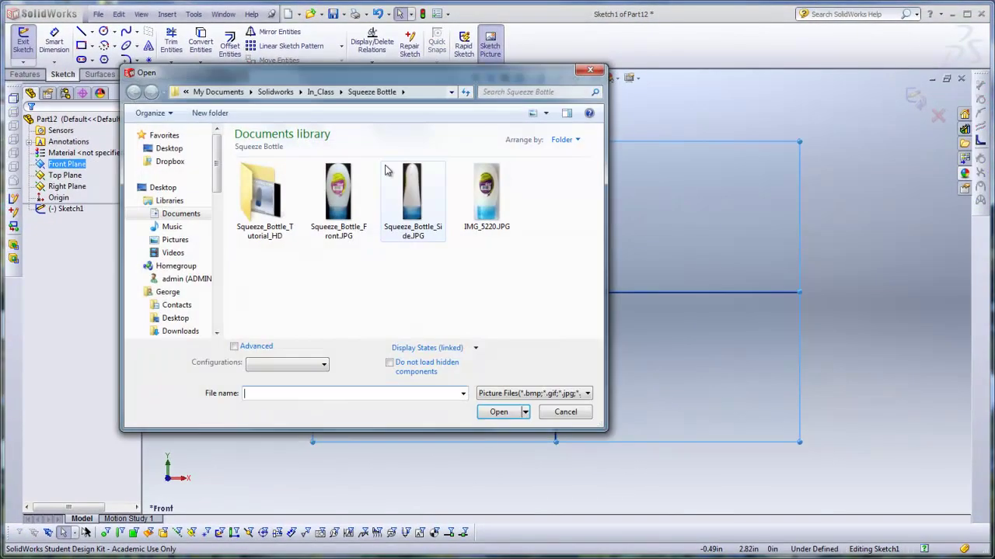
{"action": "left_click", "coordinate": [353, 200]}
{"action": "left_click", "coordinate": [498, 413]}
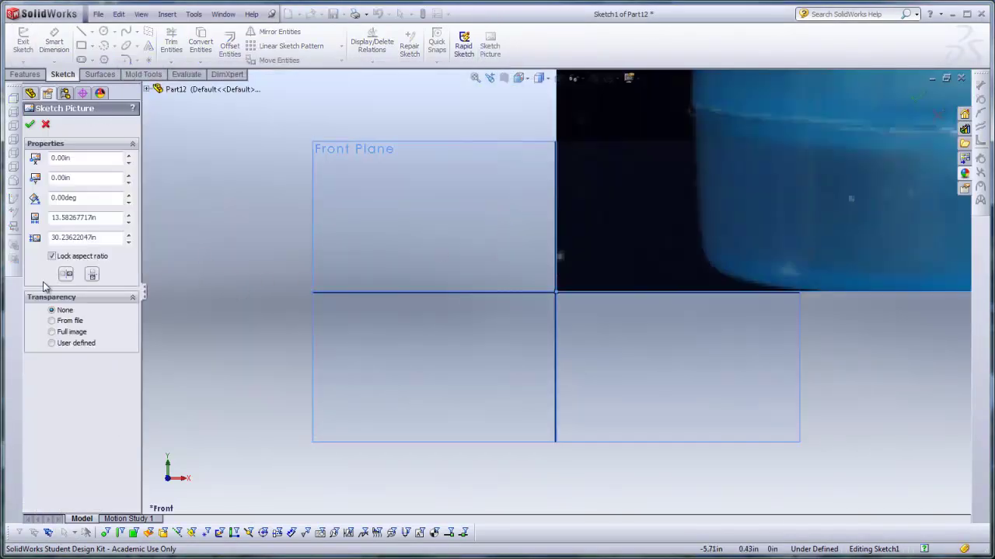
- Set the picture's height to 4.45 in with its proportions kept, then unlock the aspect ratio and set its width to 2 in
{"action": "double_click", "coordinate": [110, 241]}
{"action": "type", "text": "4.45"}
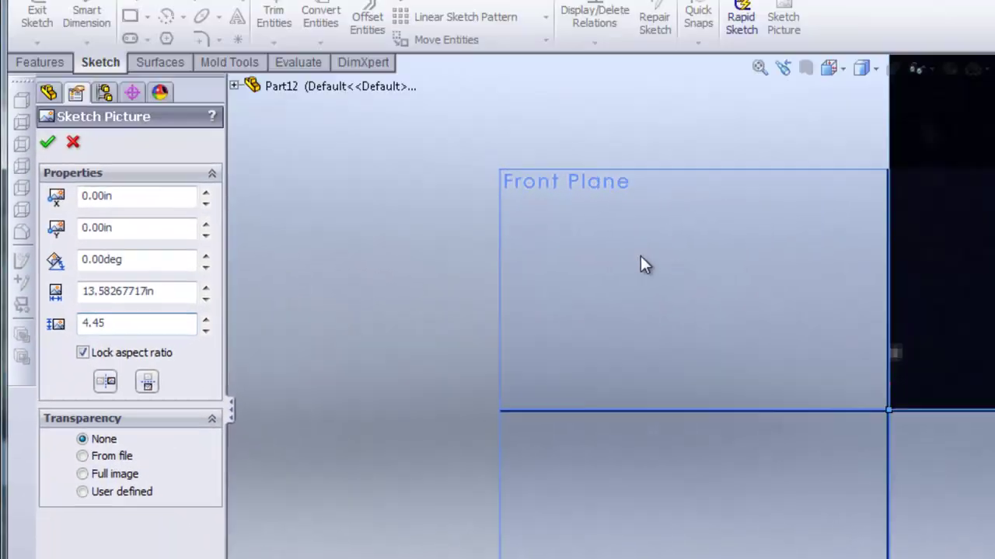
{"action": "key", "text": "Return"}
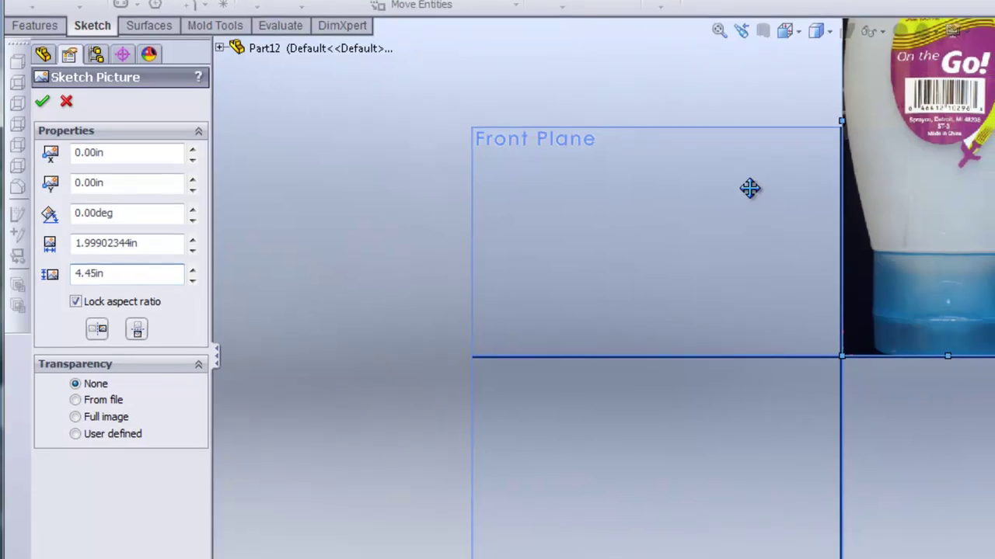
{"action": "middle_click_drag", "start_coordinate": [789, 231], "coordinate": [634, 444], "text": "ctrl"}
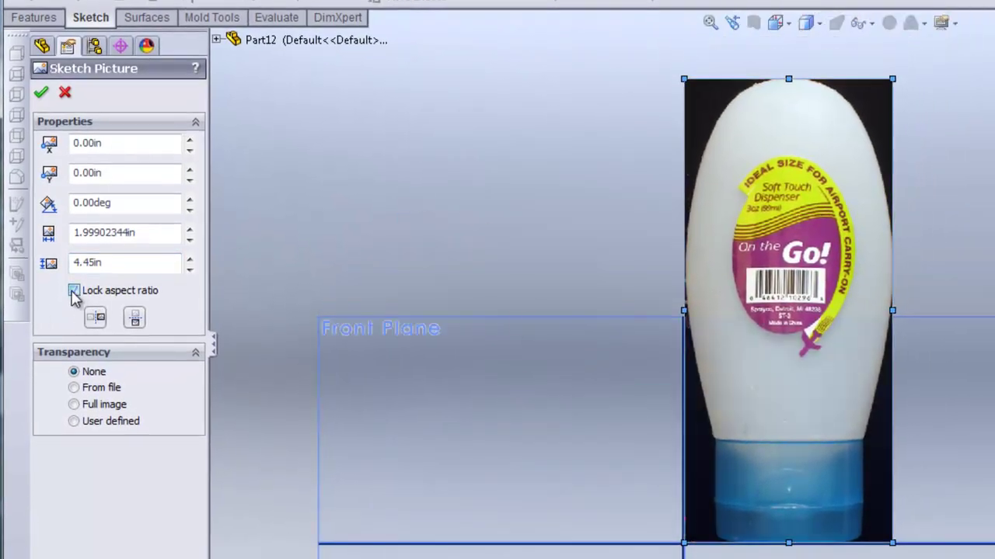
{"action": "double_click", "coordinate": [143, 233]}
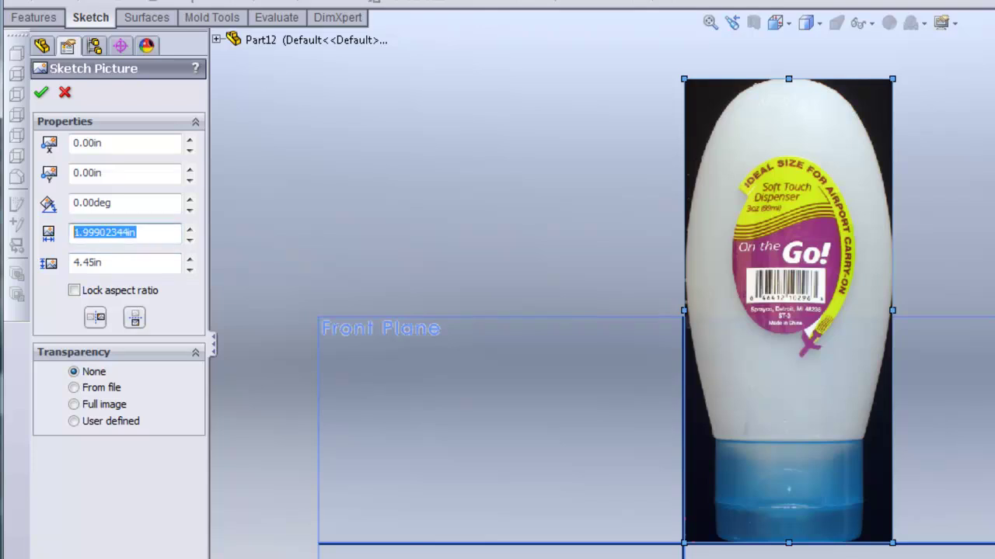
{"action": "type", "text": "2"}
{"action": "key", "text": "Return"}
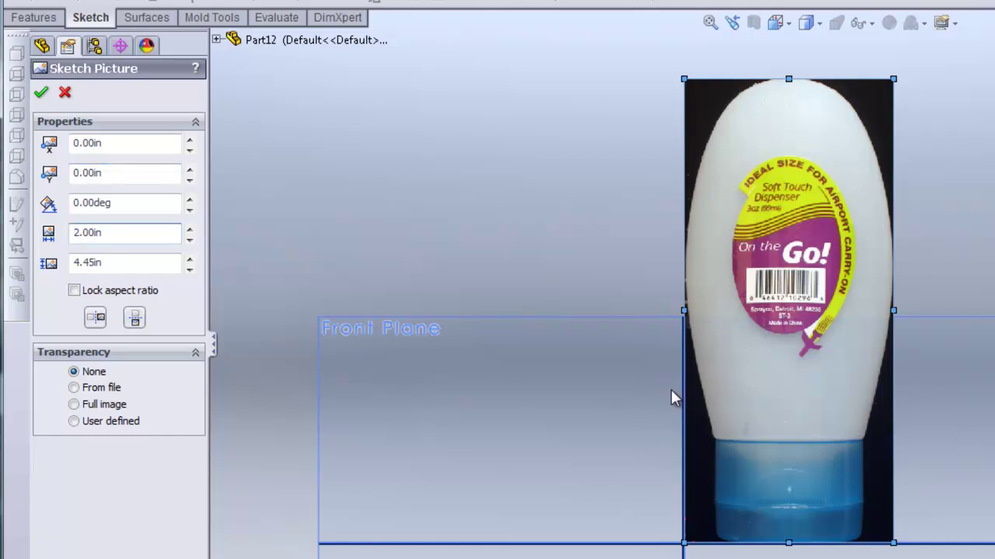
- Center the picture horizontally on the origin by setting its X position to -1 in
{"action": "double_click", "coordinate": [119, 146]}
{"action": "type", "text": "-1"}
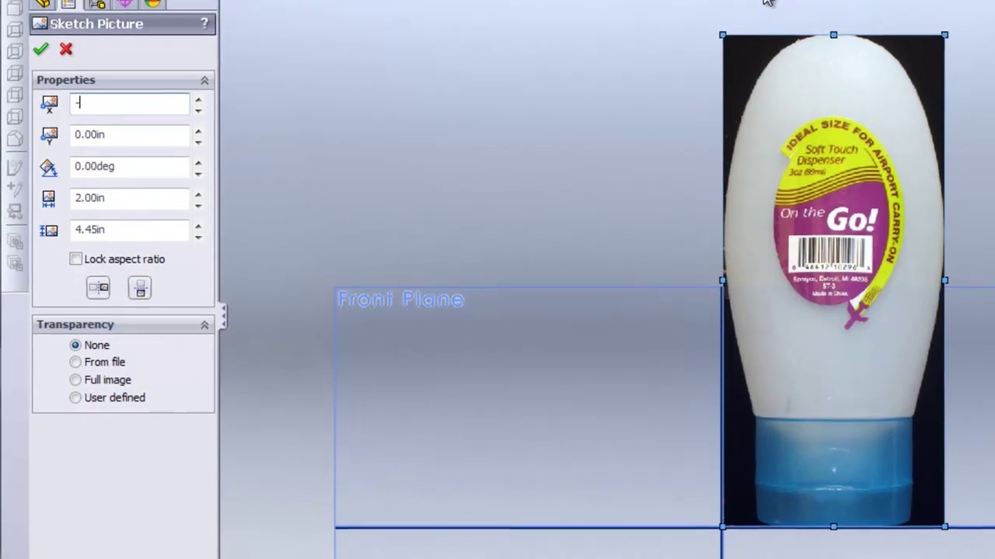
{"action": "key", "text": "Return"}
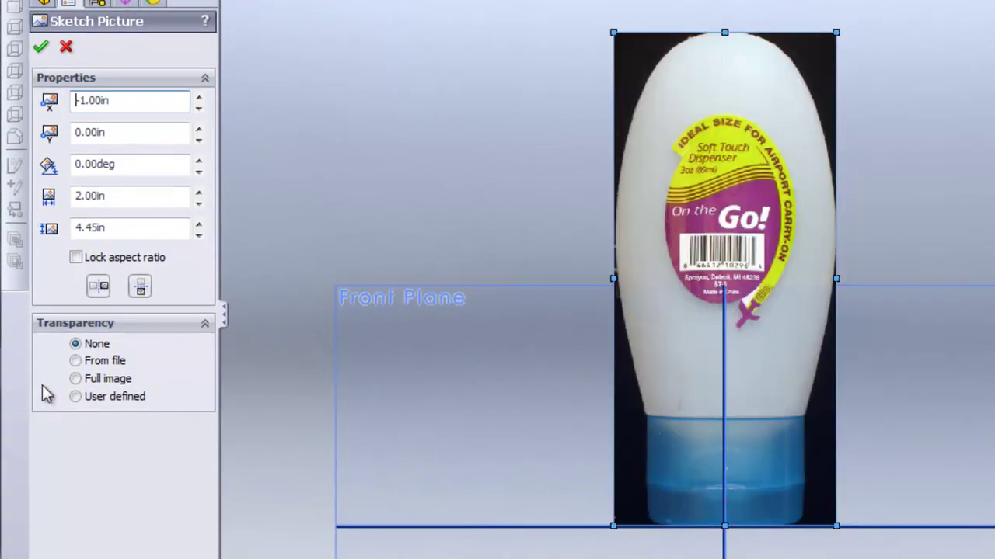
- Apply full-image transparency of 0.60 to the sketch picture, accept it and exit the sketch
{"action": "left_click", "coordinate": [122, 327]}
{"action": "left_click", "coordinate": [122, 326]}
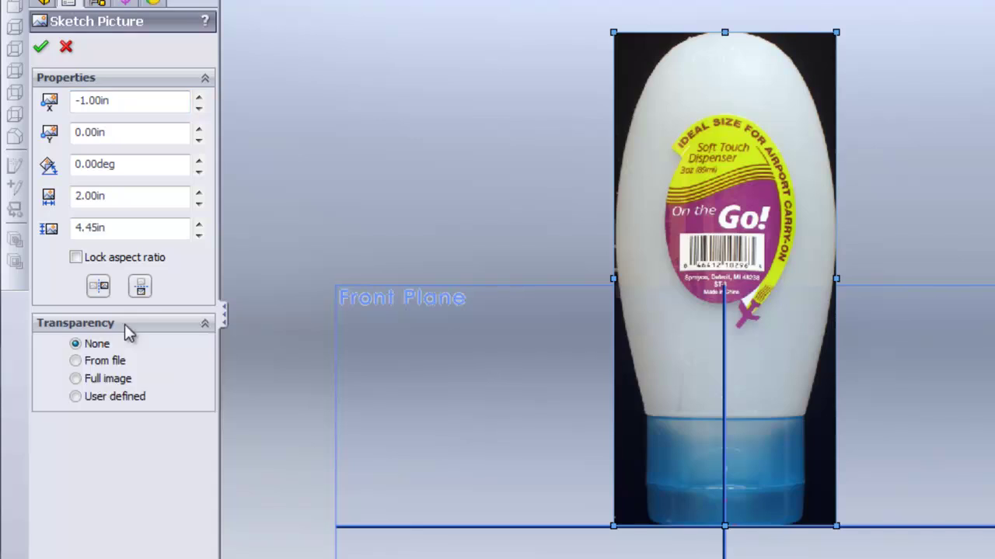
{"action": "left_click", "coordinate": [76, 379]}
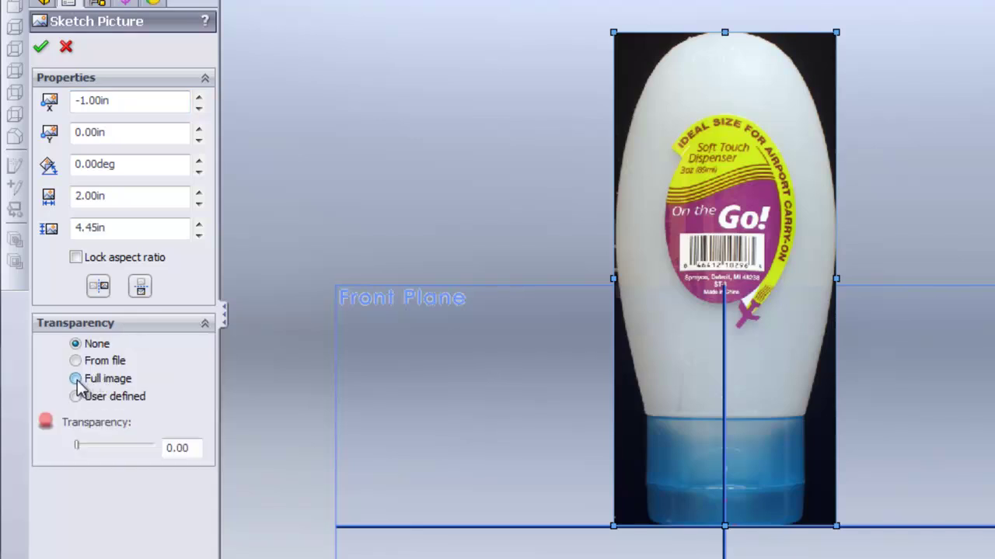
{"action": "left_click", "coordinate": [134, 444]}
{"action": "left_click", "coordinate": [134, 444]}
{"action": "left_click", "coordinate": [134, 444]}
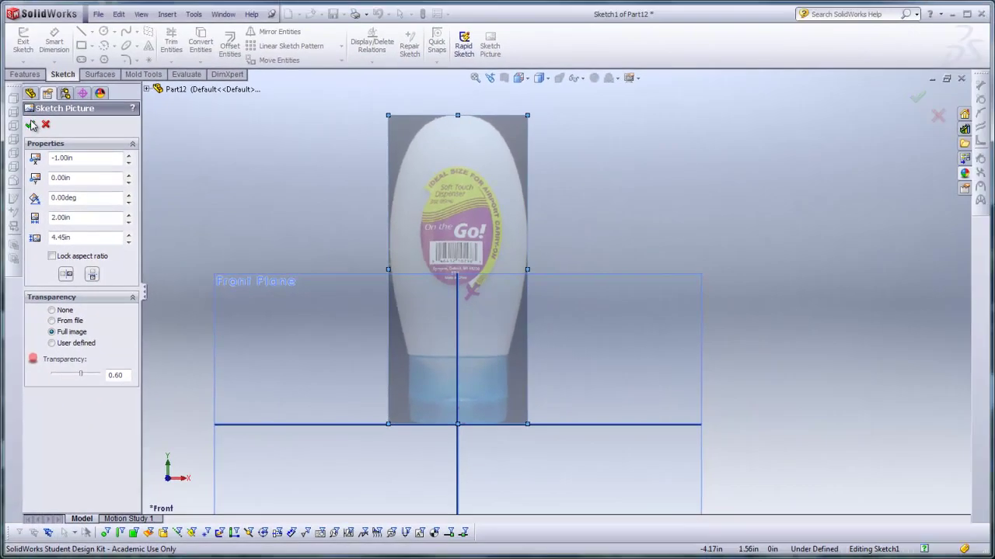
{"action": "left_click", "coordinate": [35, 104]}
{"action": "mouse_move", "coordinate": [651, 221]}
{"action": "middle_mouse_down"}
{"action": "mouse_move", "coordinate": [636, 198]}
{"action": "mouse_move", "coordinate": [640, 276]}
{"action": "mouse_move", "coordinate": [754, 284]}
{"action": "middle_mouse_up"}
{"action": "middle_click_drag", "start_coordinate": [750, 198], "coordinate": [842, 131]}
{"action": "left_click", "coordinate": [916, 98]}
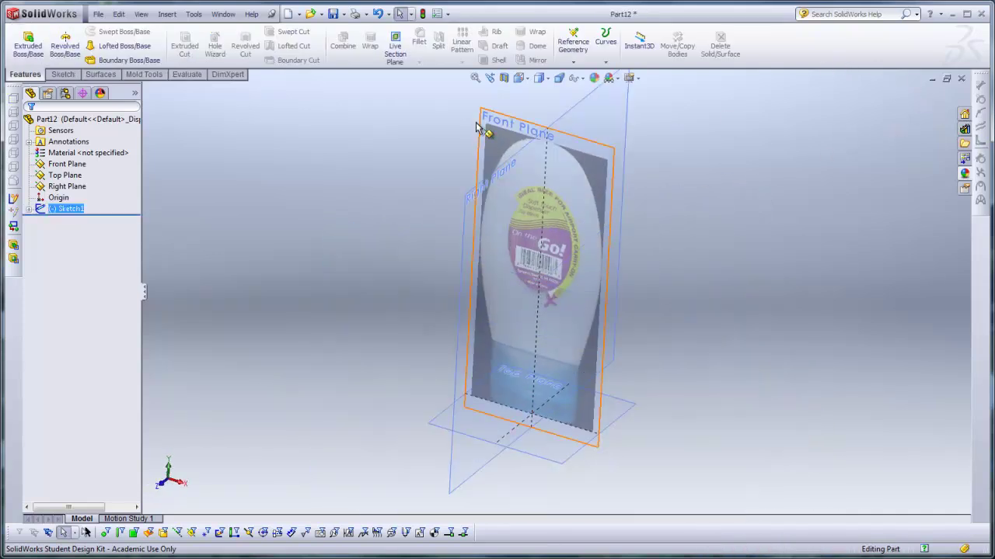
- Start a sketch on the Right Plane and insert Squeeze_Bottle_Side.JPG into it as a sketch picture
{"action": "left_click", "coordinate": [582, 106]}
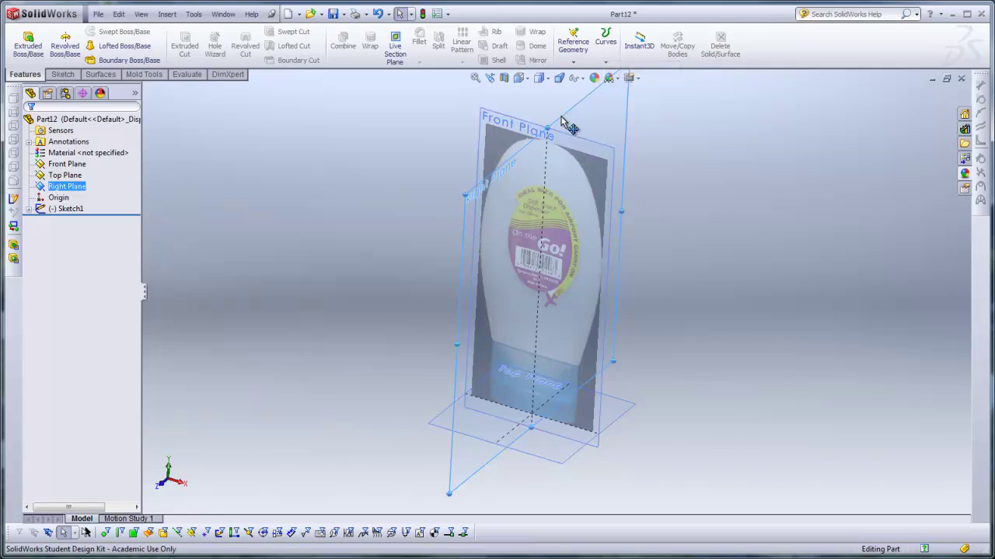
{"action": "left_click", "coordinate": [439, 108]}
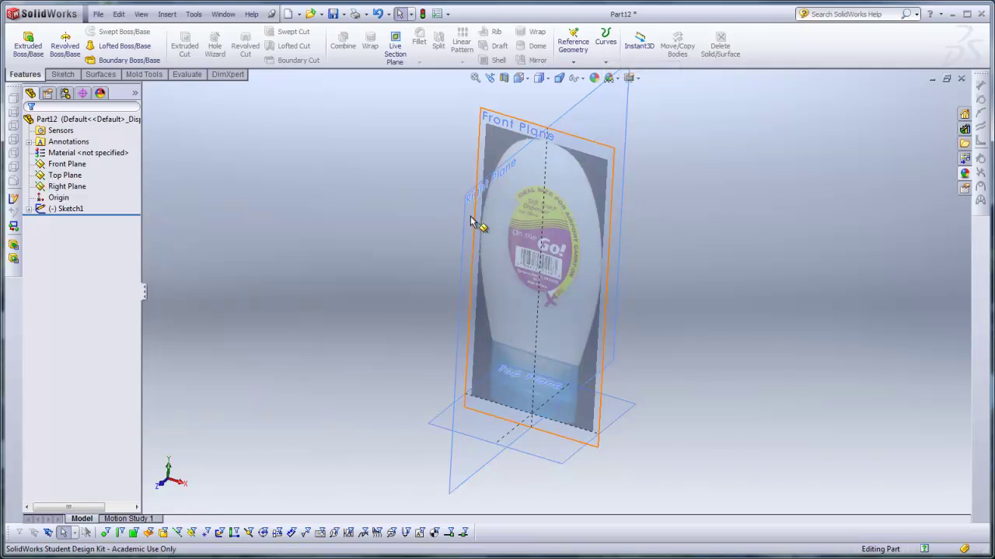
{"action": "left_click", "coordinate": [466, 215]}
{"action": "left_click", "coordinate": [515, 177]}
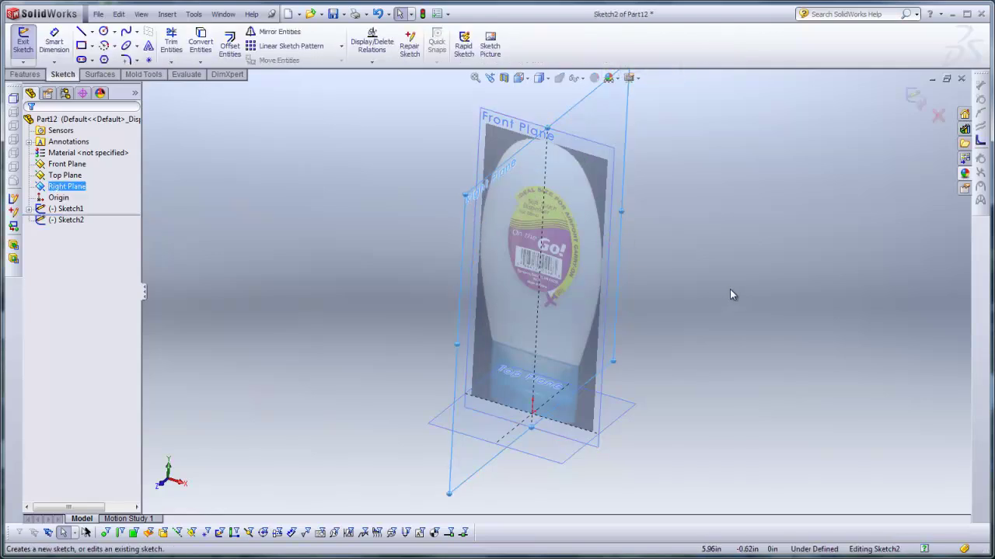
{"action": "mouse_move", "coordinate": [731, 295]}
{"action": "middle_mouse_down"}
{"action": "mouse_move", "coordinate": [666, 319]}
{"action": "mouse_move", "coordinate": [702, 369]}
{"action": "middle_mouse_up"}
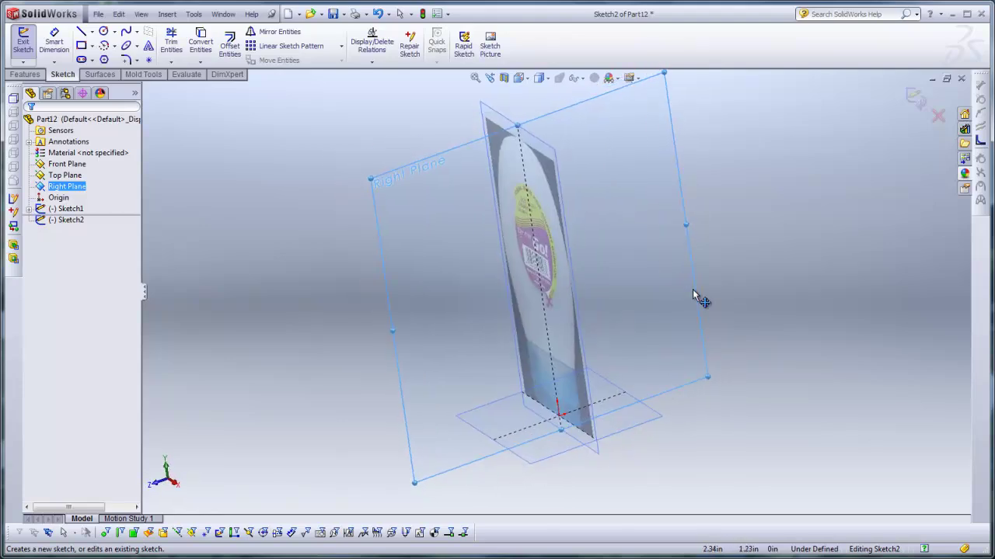
{"action": "left_click", "coordinate": [490, 45]}
{"action": "left_click", "coordinate": [413, 198]}
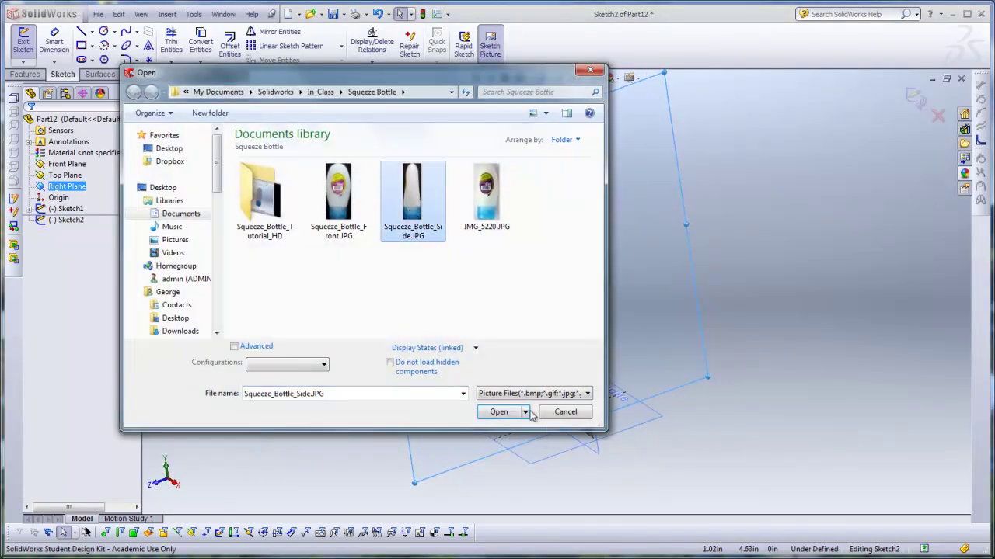
{"action": "left_click", "coordinate": [501, 412]}
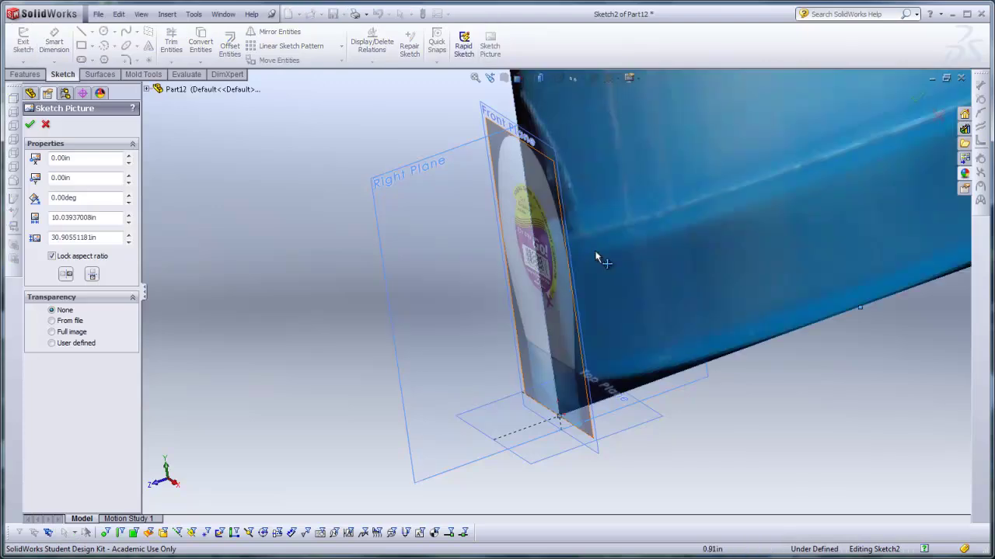
- Set the side picture's height to 4.45 in with its aspect ratio locked
{"action": "scroll", "coordinate": [596, 256], "scroll_direction": "up", "scroll_amount": 2}
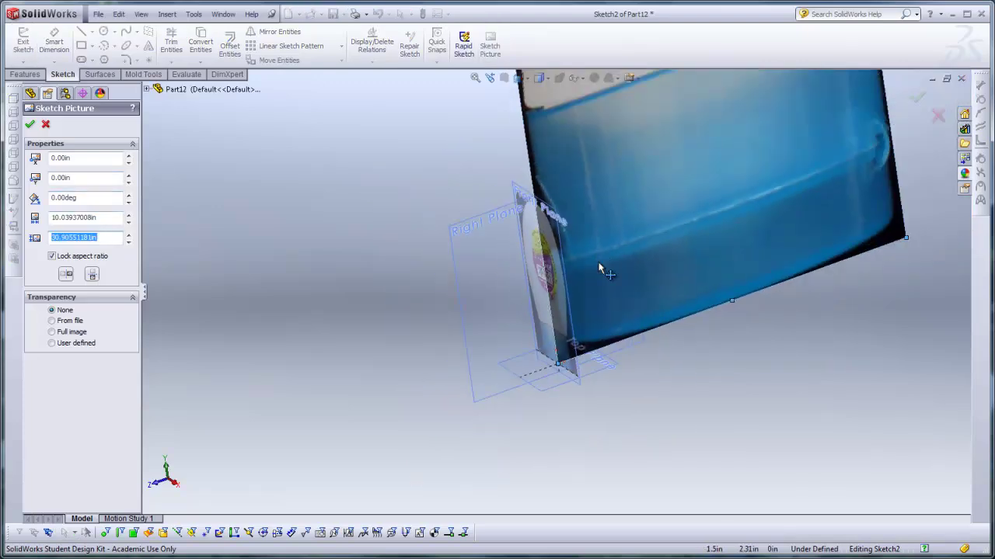
{"action": "type", "text": "4.45"}
{"action": "key", "text": "Return"}
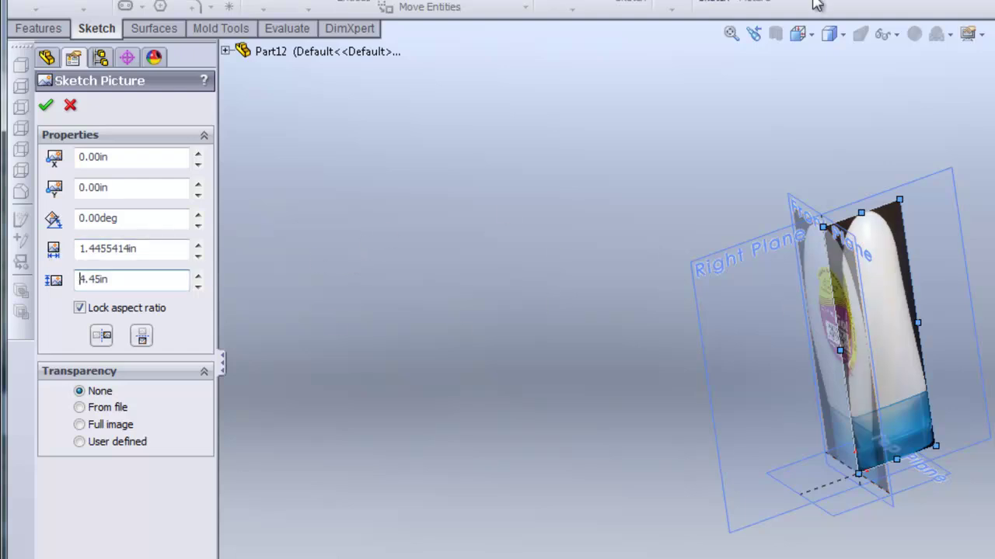
- Center the side picture horizontally on the origin by setting its X position to minus half its width, -0.7227707 in
{"action": "left_click", "coordinate": [798, 33]}
{"action": "left_click", "coordinate": [850, 82]}
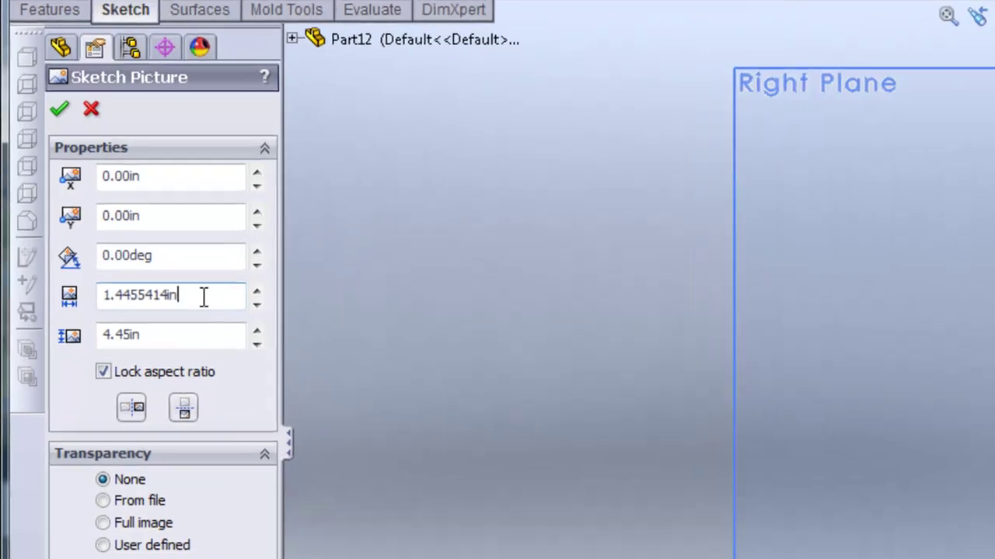
{"action": "double_click", "coordinate": [154, 248]}
{"action": "key", "text": "ctrl+c"}
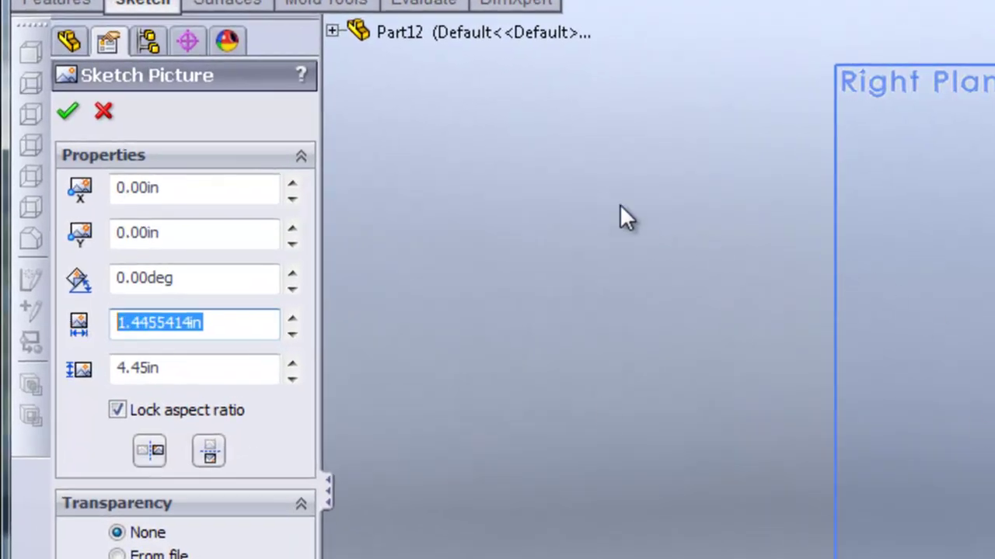
{"action": "double_click", "coordinate": [162, 188]}
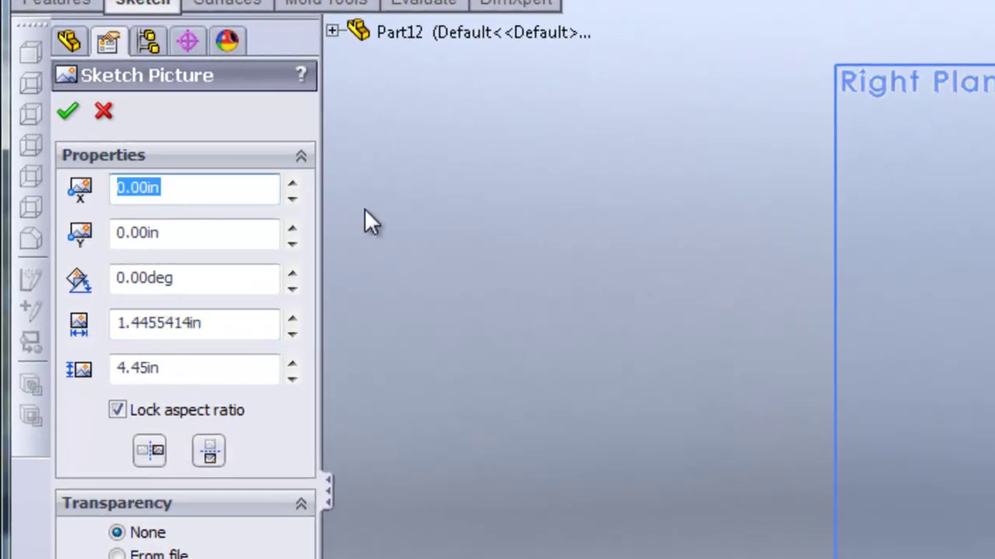
{"action": "key", "text": "ctrl+v"}
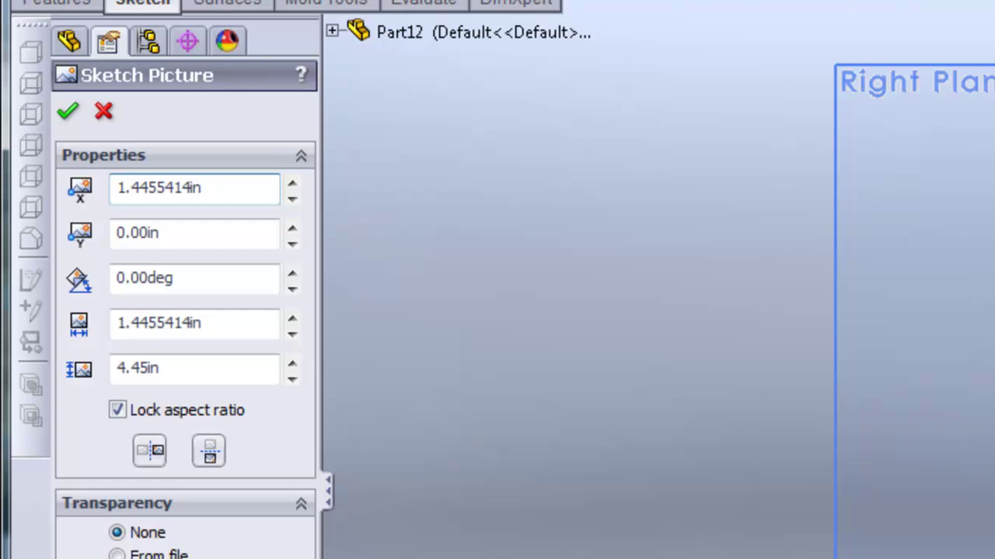
{"action": "type", "text": "/2"}
{"action": "key", "text": "Return"}
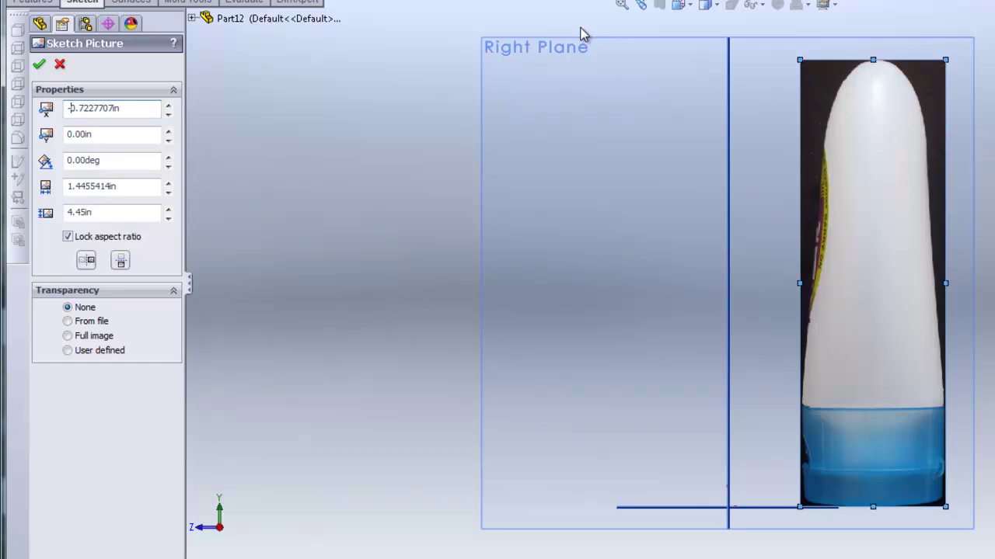
{"action": "key", "text": "Return"}
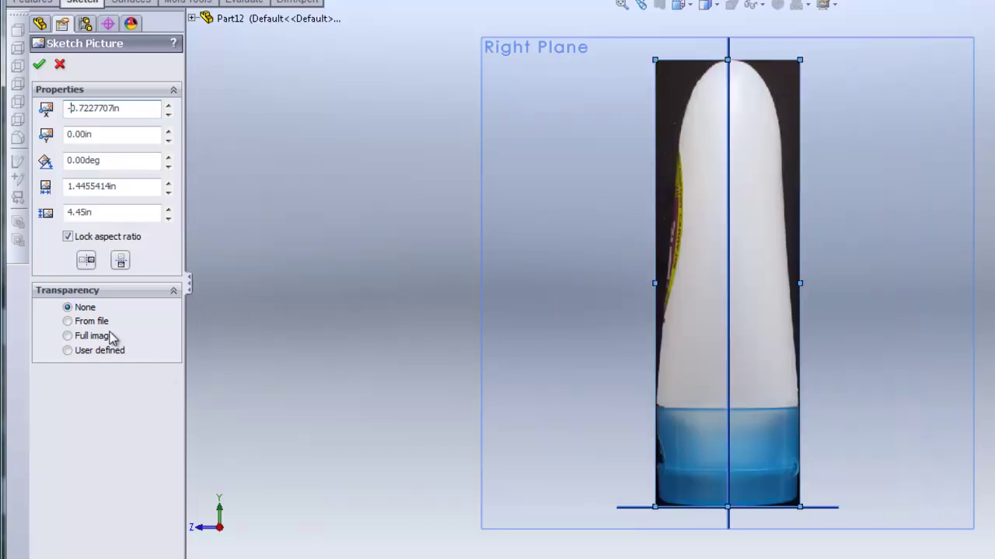
- Apply full-image transparency to the side picture, accept it and exit the sketch
{"action": "left_click", "coordinate": [67, 337]}
{"action": "left_click", "coordinate": [115, 396]}
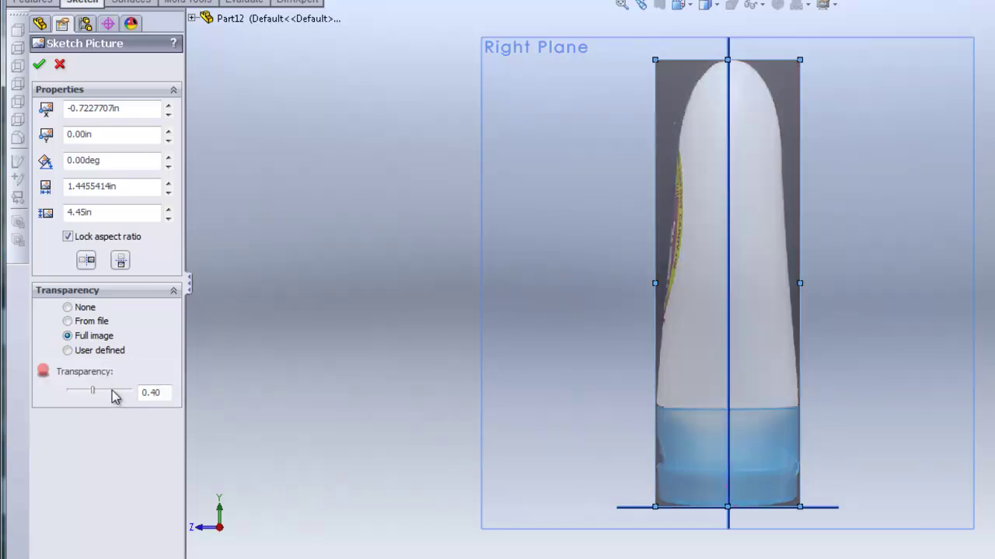
{"action": "left_click", "coordinate": [115, 396]}
{"action": "left_click", "coordinate": [38, 67]}
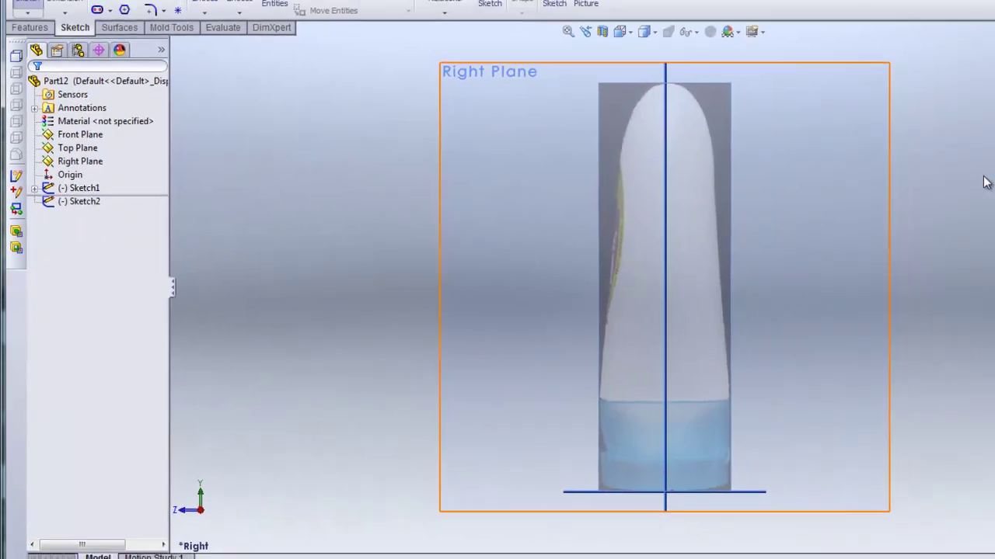
{"action": "left_click", "coordinate": [922, 104]}
- Rename the sketch holding the front picture as Front Pic
{"action": "mouse_move", "coordinate": [815, 251]}
{"action": "middle_mouse_down"}
{"action": "mouse_move", "coordinate": [838, 234]}
{"action": "mouse_move", "coordinate": [815, 290]}
{"action": "mouse_move", "coordinate": [881, 284]}
{"action": "middle_mouse_up"}
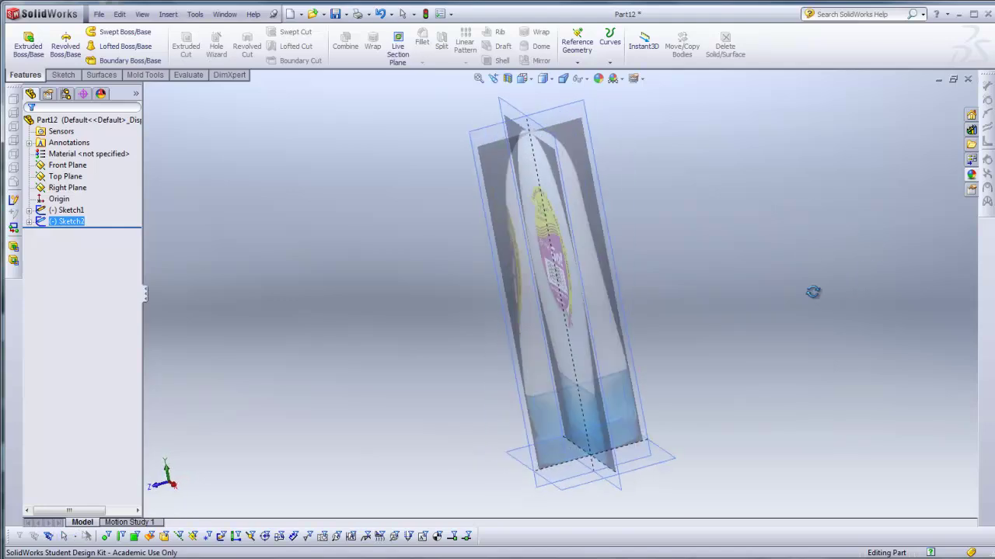
{"action": "mouse_move", "coordinate": [397, 257]}
{"action": "middle_mouse_down"}
{"action": "mouse_move", "coordinate": [413, 271]}
{"action": "mouse_move", "coordinate": [365, 276]}
{"action": "middle_mouse_up"}
{"action": "left_click", "coordinate": [74, 210]}
{"action": "left_click", "coordinate": [153, 342]}
{"action": "type", "text": "Fr"}
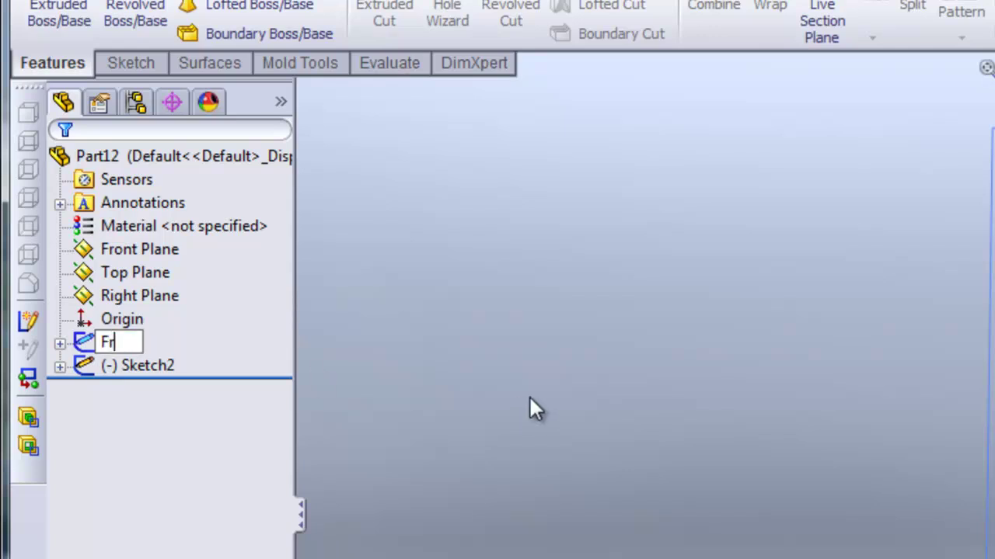
{"action": "type", "text": "ont Pci"}
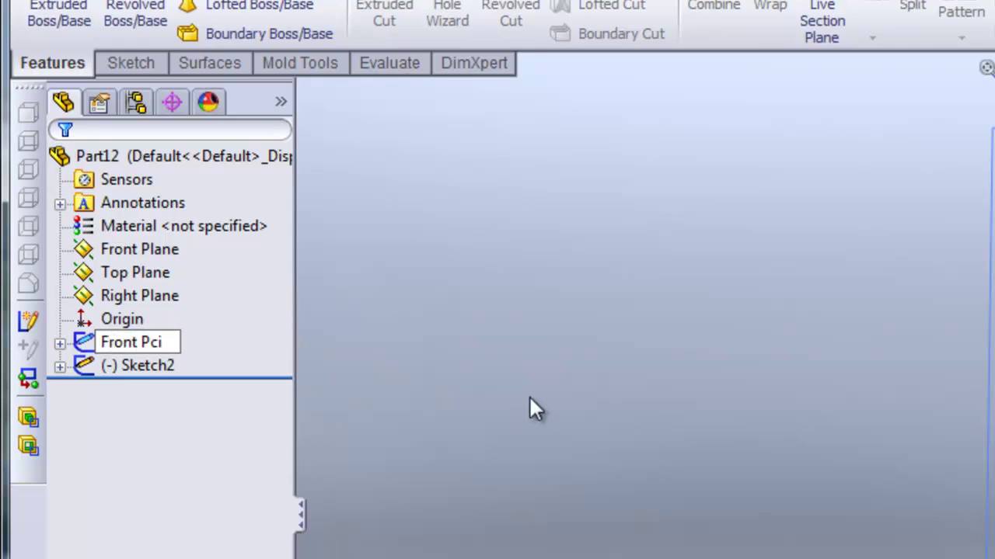
{"action": "key", "text": "BackSpace"}
{"action": "key", "text": "BackSpace"}
{"action": "type", "text": "ic"}
- Rename the sketch holding the side picture as Side Pic
{"action": "left_click", "coordinate": [149, 360]}
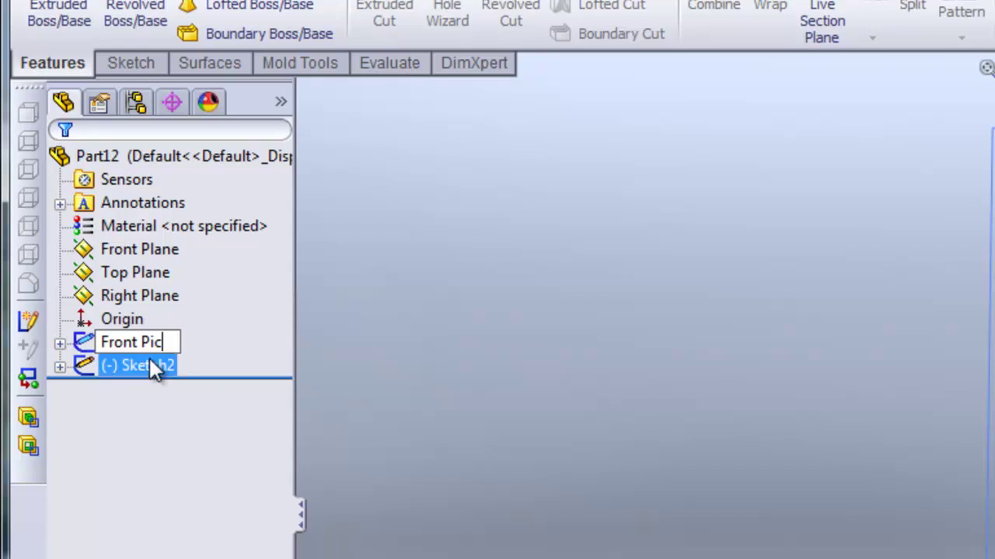
{"action": "left_click", "coordinate": [146, 367]}
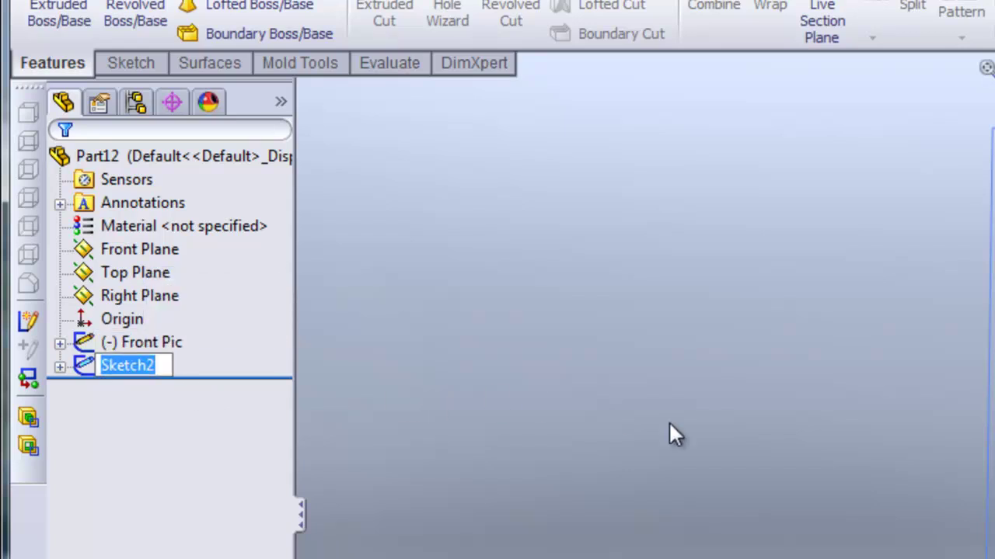
{"action": "type", "text": "Side Pic"}
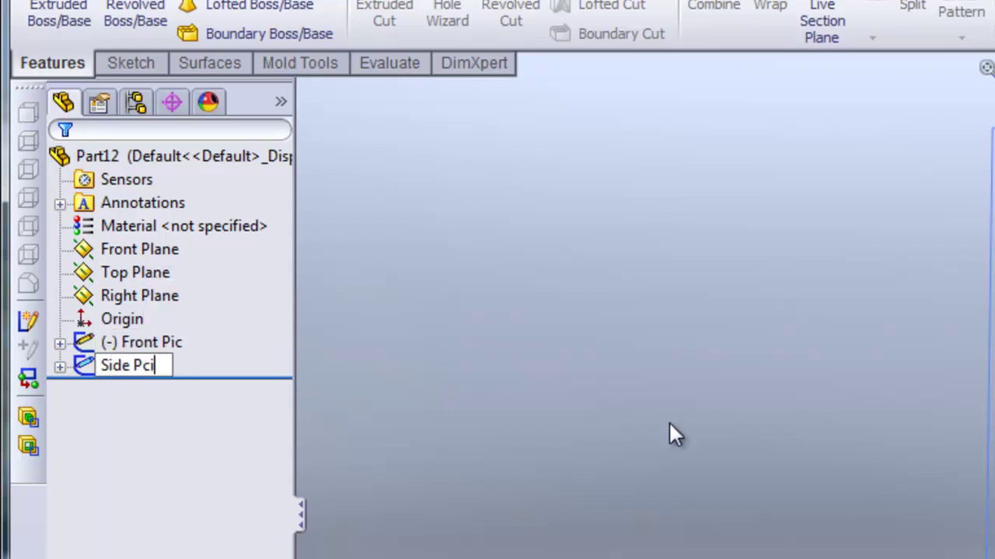
{"action": "key", "text": "BackSpace"}
{"action": "type", "text": "ic"}
{"action": "key", "text": "Return"}
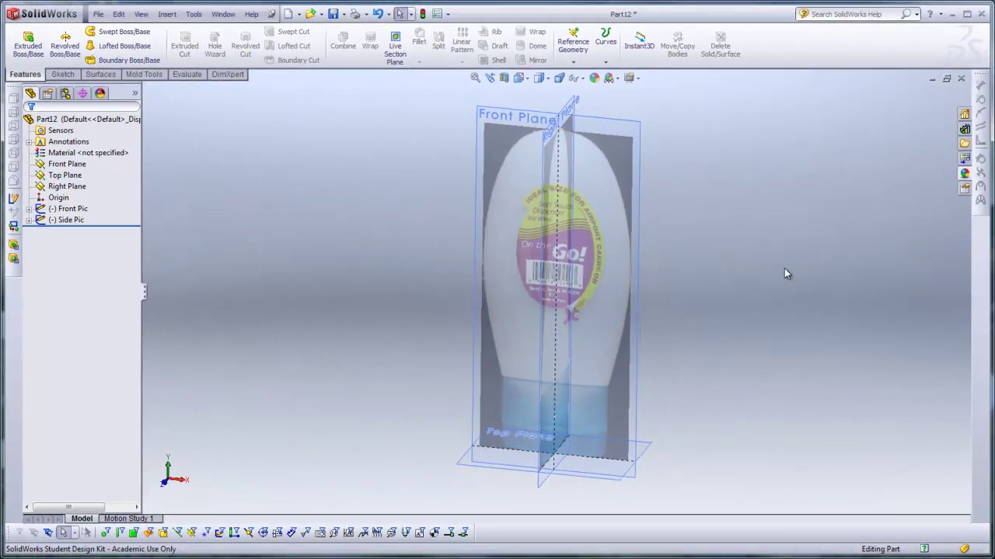
- Create a reference plane offset 1.00 in above the Top Plane, then clear the selection
{"action": "middle_click_drag", "start_coordinate": [759, 242], "coordinate": [763, 265]}
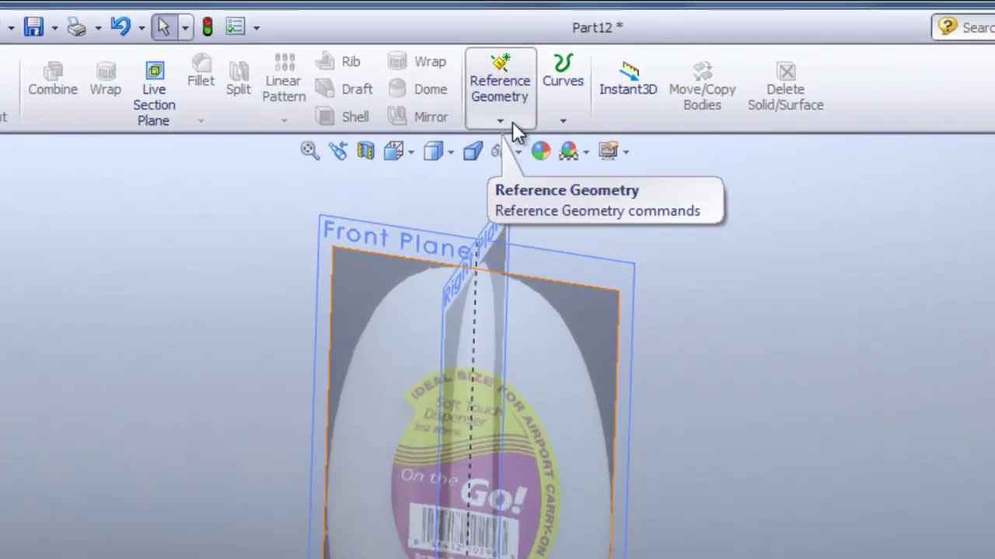
{"action": "left_click", "coordinate": [501, 121]}
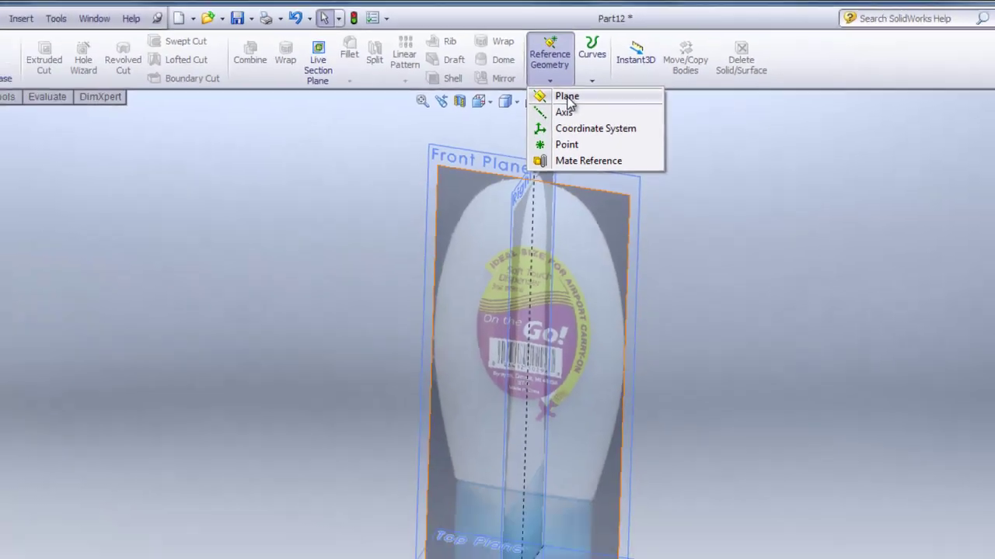
{"action": "left_click", "coordinate": [528, 144]}
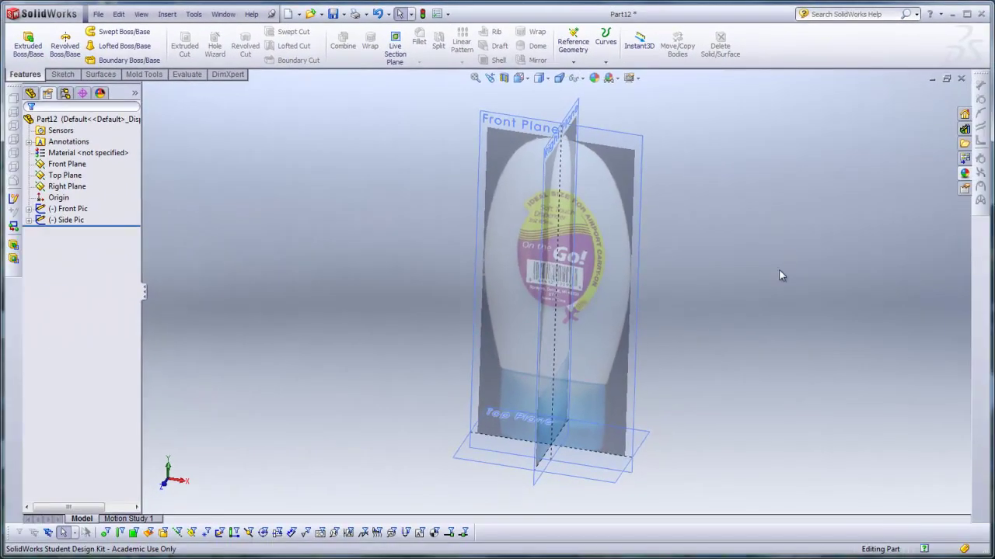
{"action": "left_click", "coordinate": [644, 447]}
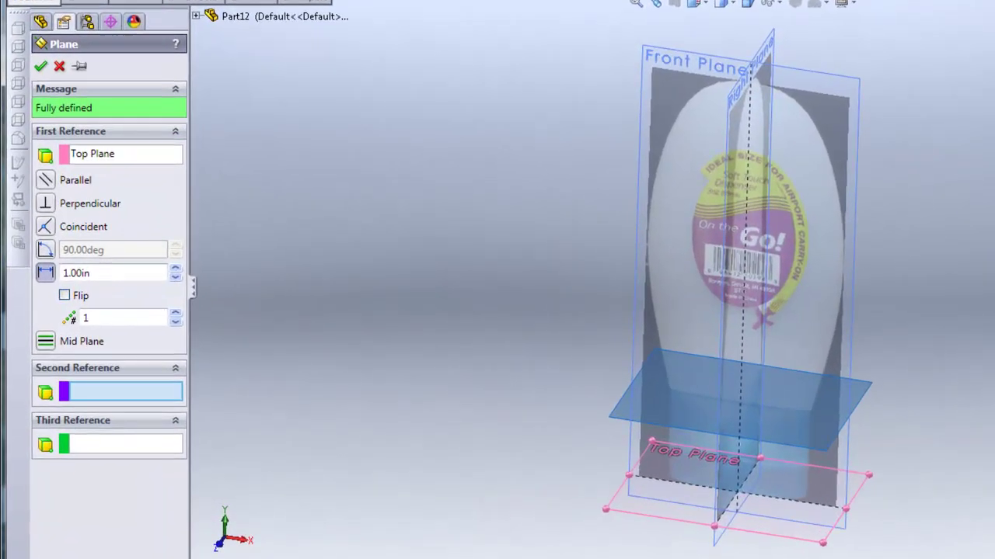
{"action": "double_click", "coordinate": [61, 281]}
{"action": "key", "text": "Return"}
{"action": "left_click", "coordinate": [40, 66]}
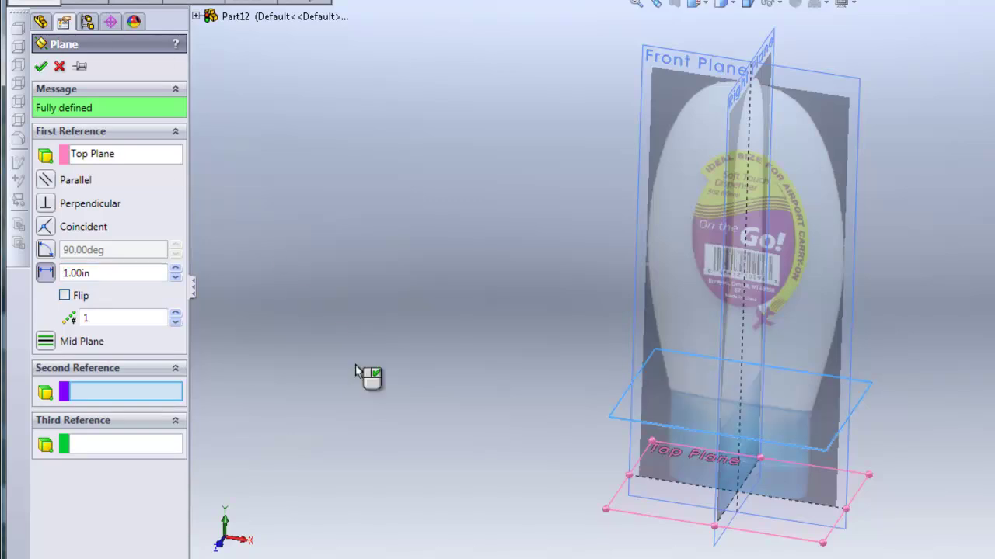
{"action": "middle_click_drag", "start_coordinate": [409, 349], "coordinate": [366, 334]}
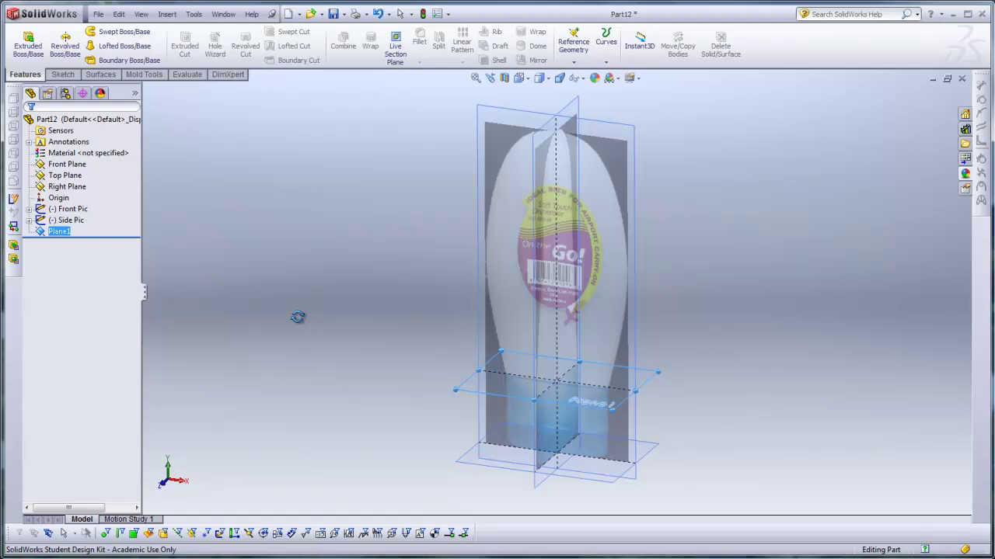
{"action": "key", "text": "Escape"}
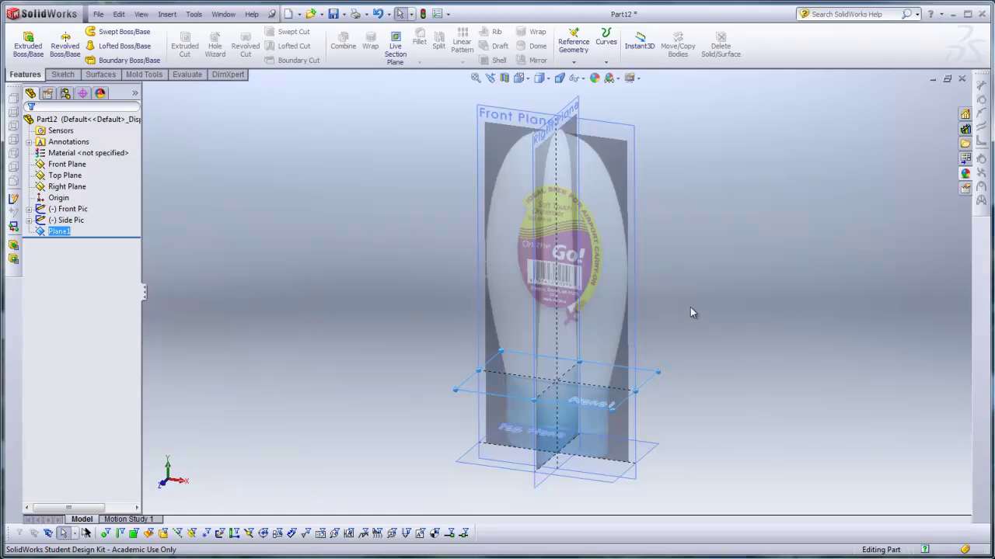
{"action": "key", "text": "Escape"}
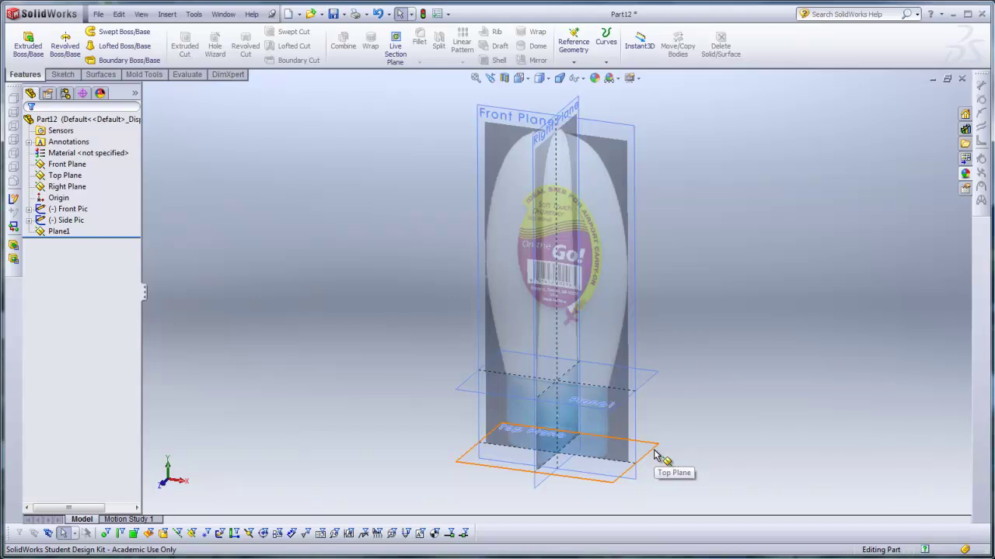
- Create a second reference plane by copying the Top Plane upward, with its offset set to 2.60 in
{"action": "left_click_drag", "start_coordinate": [655, 457], "coordinate": [665, 378], "text": "ctrl"}
{"action": "left_click_drag", "start_coordinate": [654, 297], "coordinate": [650, 264], "text": "ctrl"}
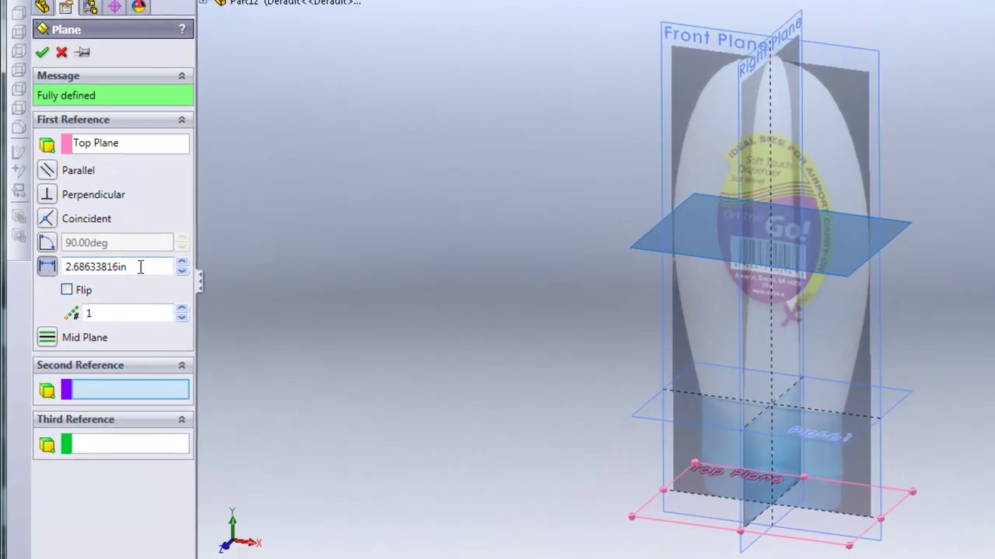
{"action": "left_click_drag", "start_coordinate": [101, 281], "coordinate": [71, 282]}
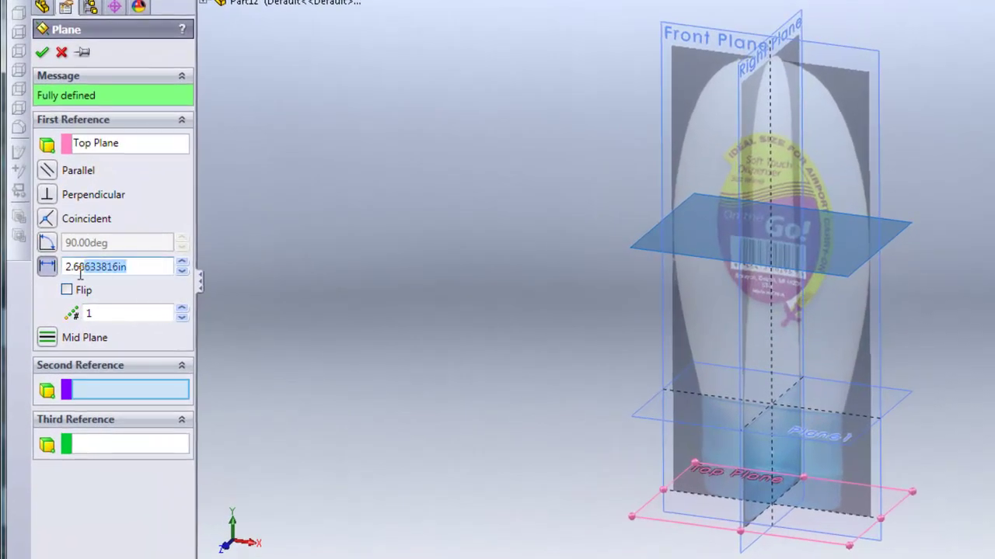
{"action": "type", "text": "0"}
{"action": "key", "text": "Return"}
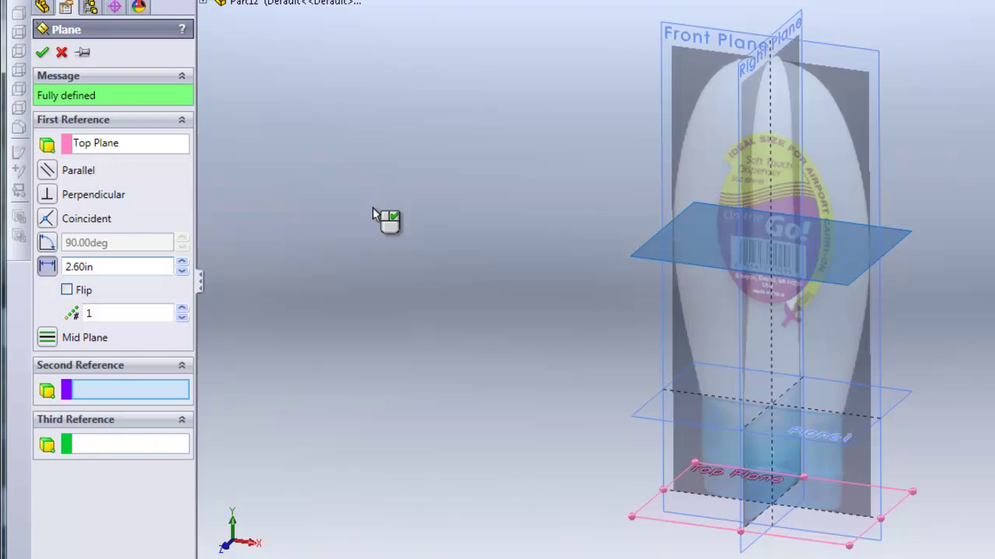
{"action": "left_click", "coordinate": [42, 56]}
{"action": "middle_click_drag", "start_coordinate": [493, 286], "coordinate": [537, 225]}
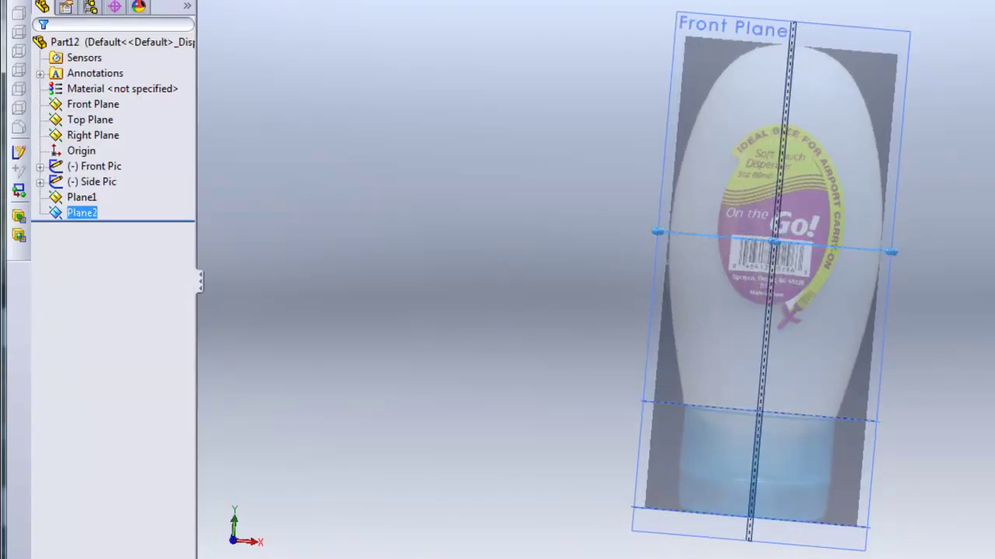
- Create a third reference plane offset 4.45 in above the Top Plane
{"action": "middle_click_drag", "start_coordinate": [959, 166], "coordinate": [975, 232]}
{"action": "left_click", "coordinate": [975, 231]}
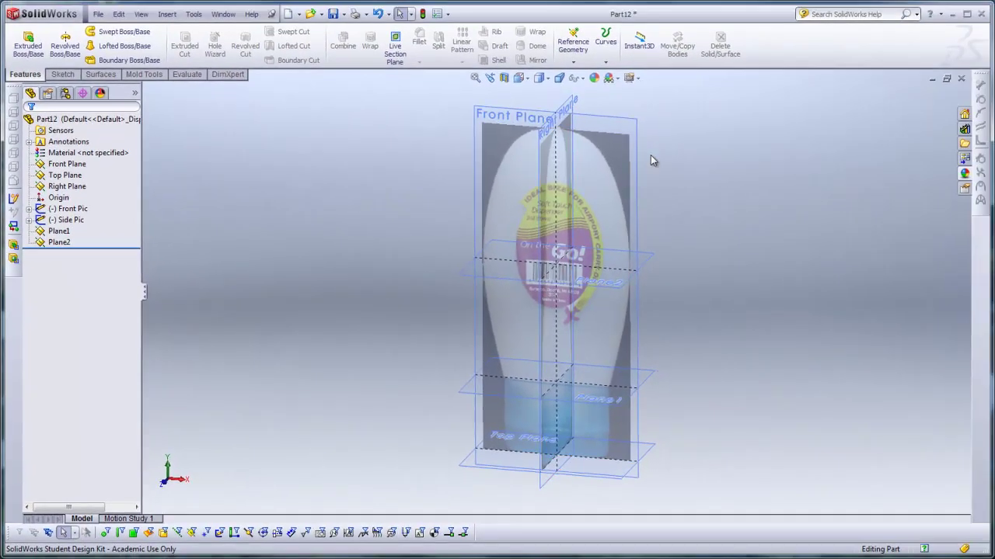
{"action": "left_click", "coordinate": [574, 61]}
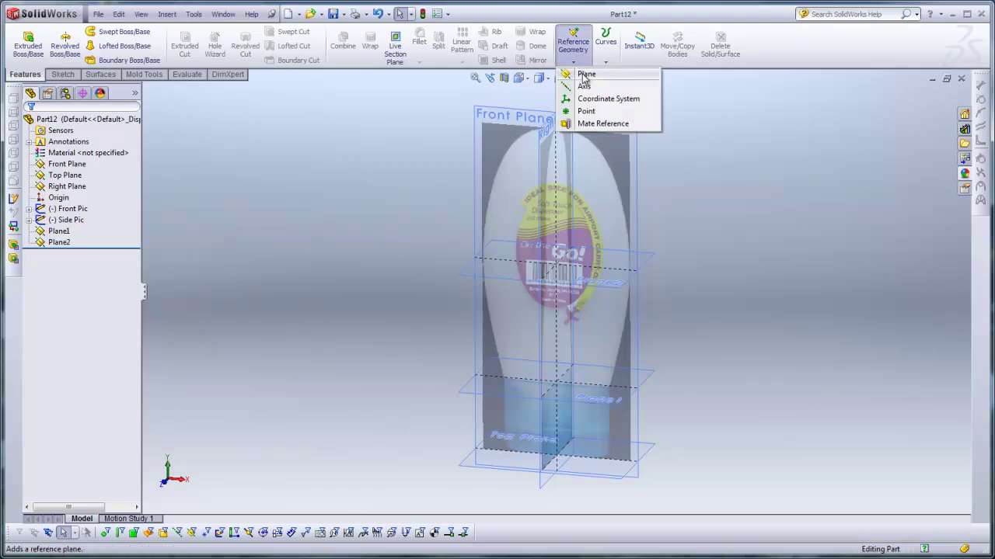
{"action": "left_click", "coordinate": [587, 73]}
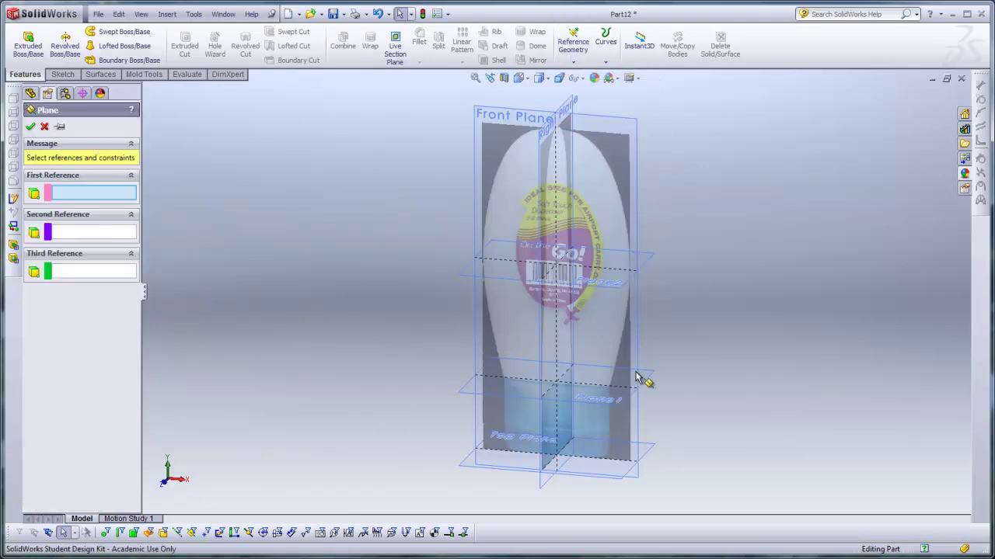
{"action": "left_click", "coordinate": [651, 457]}
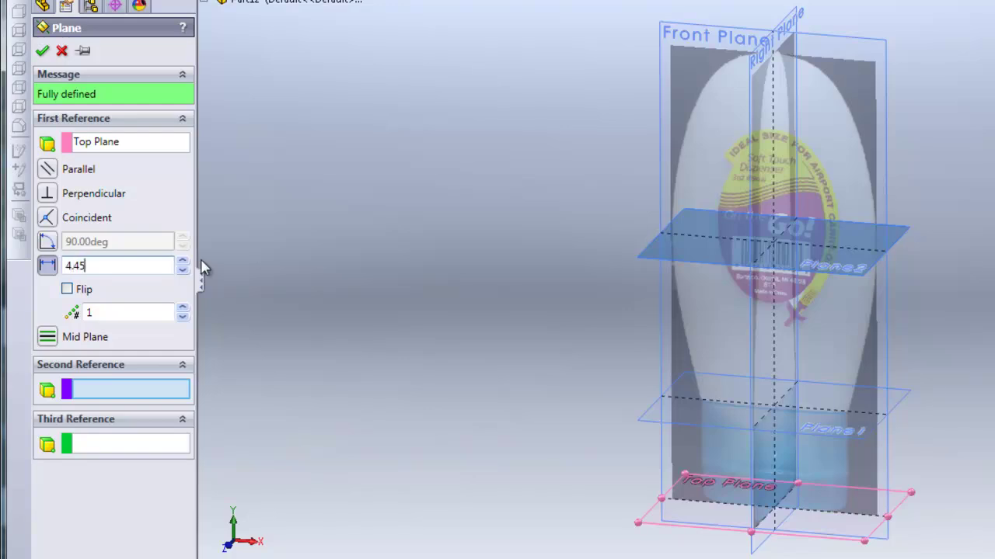
{"action": "key", "text": "Return"}
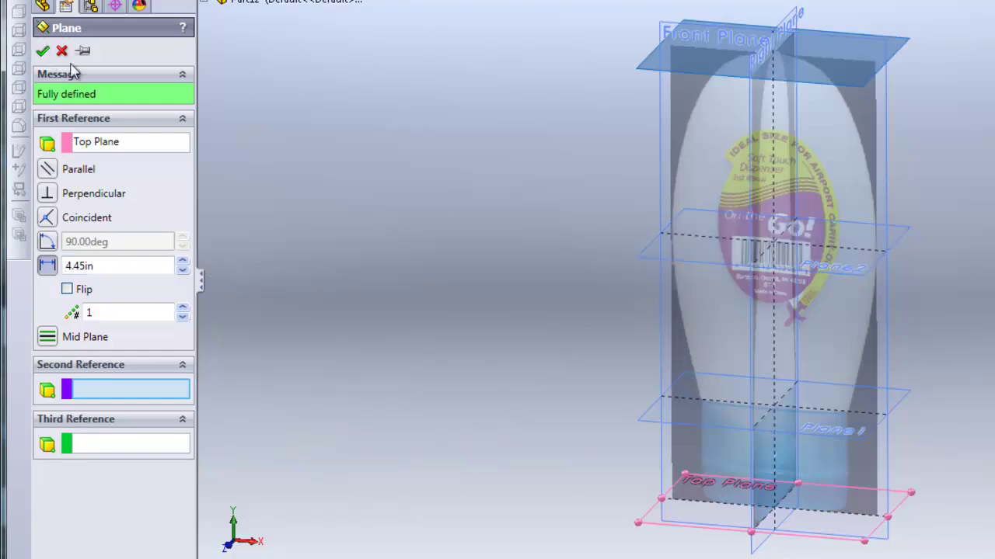
{"action": "key", "text": "Return"}
{"action": "middle_click_drag", "start_coordinate": [478, 259], "coordinate": [434, 281]}
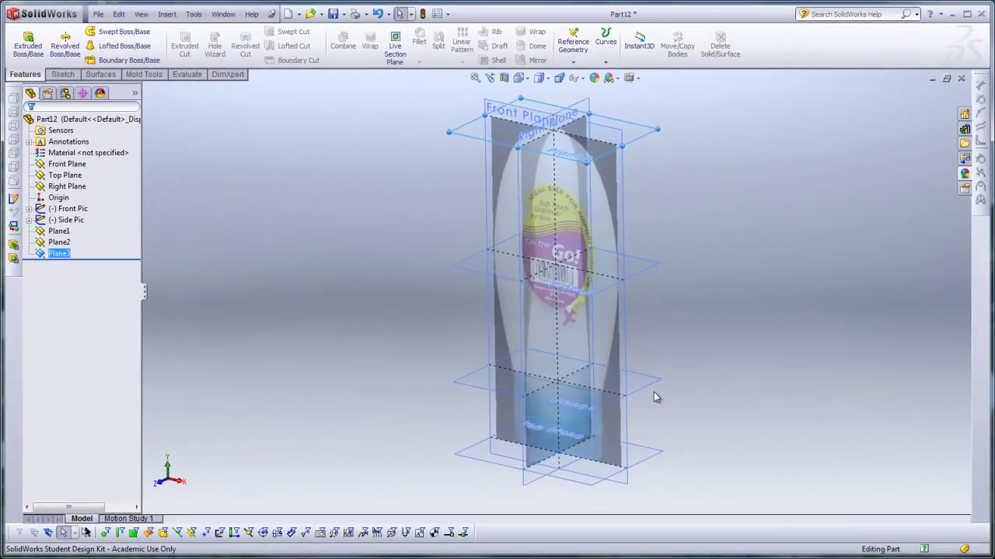
- Sketch a circle with a radius of about 0.70 in on Plane1, centred on the origin, and exit the sketch
{"action": "left_click", "coordinate": [650, 388]}
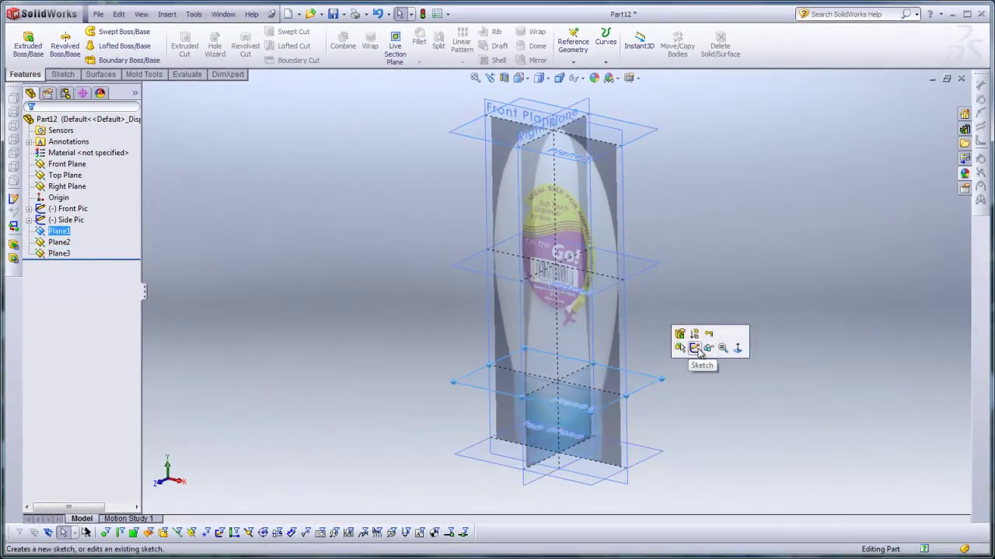
{"action": "left_click", "coordinate": [696, 349]}
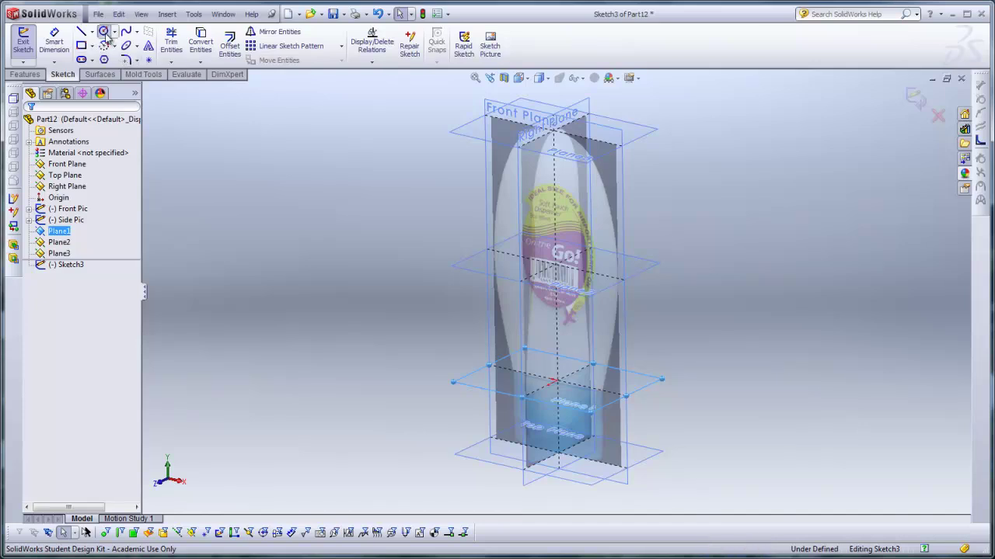
{"action": "left_click", "coordinate": [103, 32]}
{"action": "left_click", "coordinate": [557, 381]}
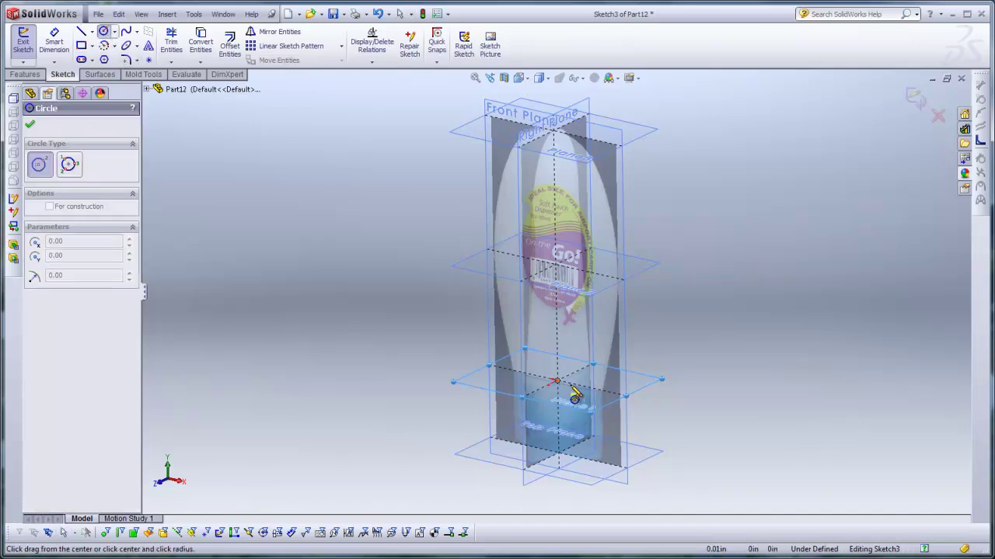
{"action": "left_click", "coordinate": [609, 385]}
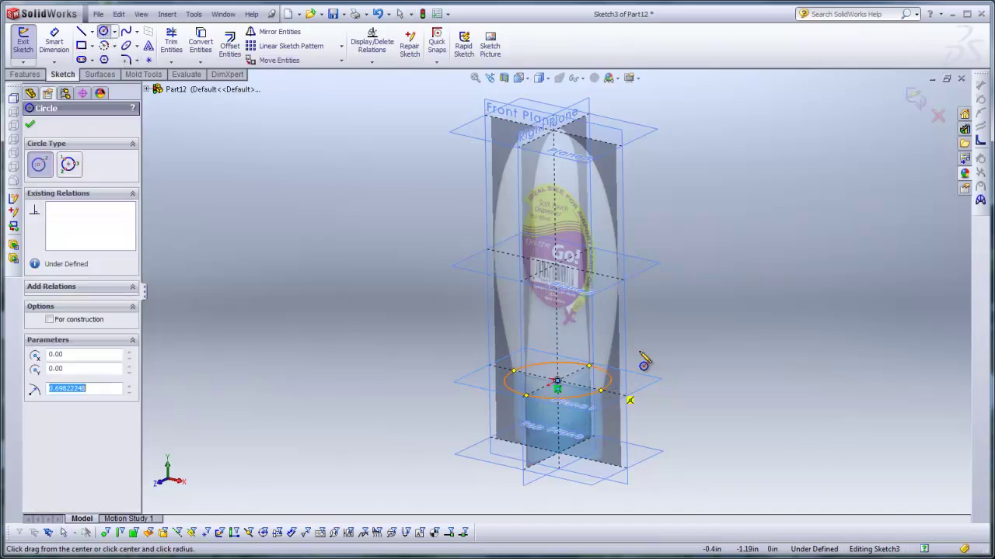
{"action": "left_click", "coordinate": [914, 101]}
- Sketch an origin-centred ellipse on Plane2 with radii of about 1.01 in along the front picture and 0.75 in along the side picture
{"action": "left_click", "coordinate": [639, 278]}
{"action": "left_click", "coordinate": [684, 233]}
{"action": "left_click", "coordinate": [126, 46]}
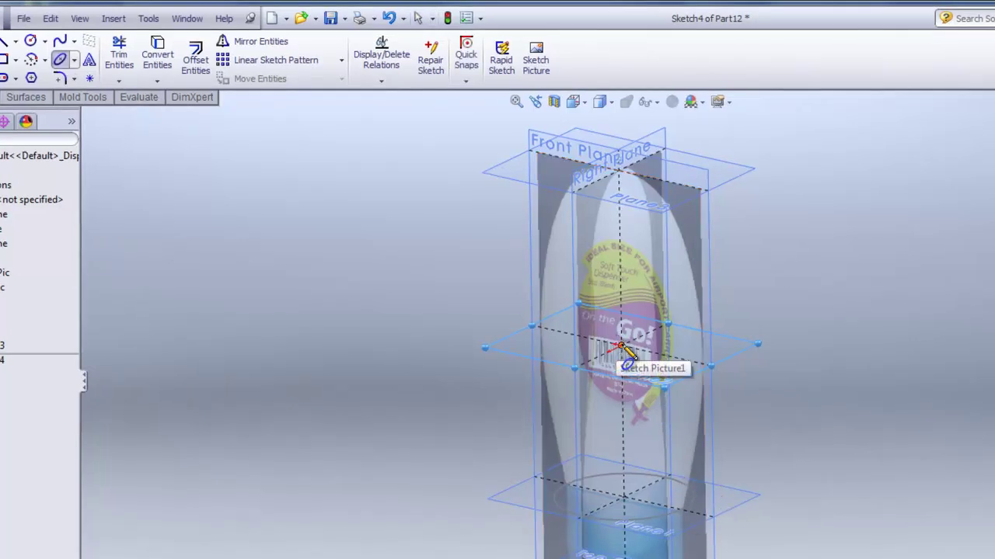
{"action": "left_click", "coordinate": [622, 347]}
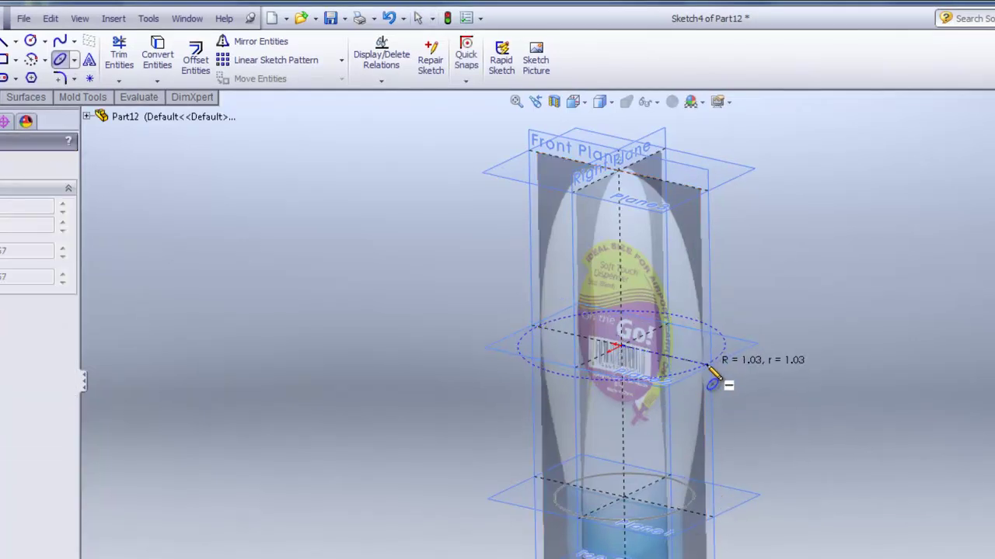
{"action": "left_click", "coordinate": [711, 371]}
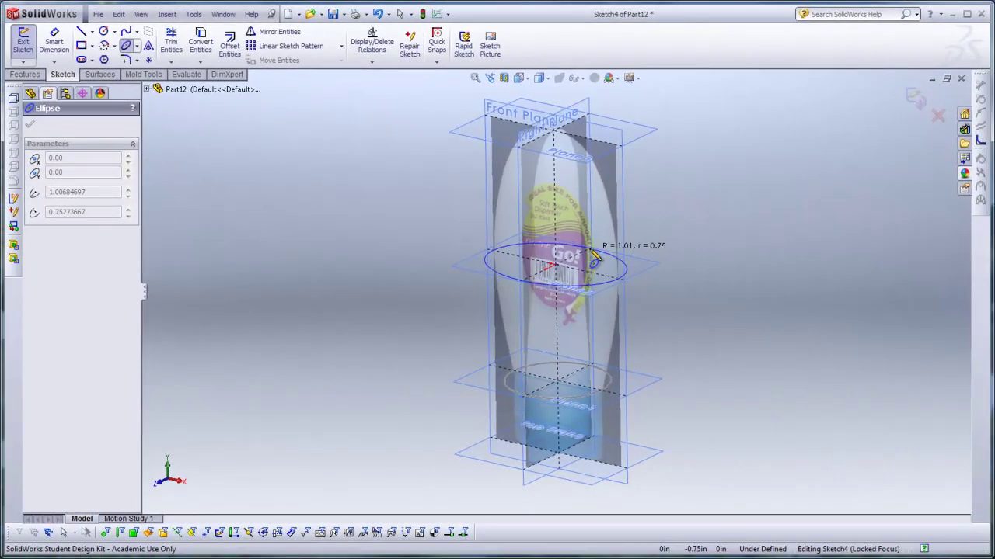
{"action": "left_click", "coordinate": [622, 278]}
{"action": "right_click", "coordinate": [696, 223]}
{"action": "left_click", "coordinate": [678, 210]}
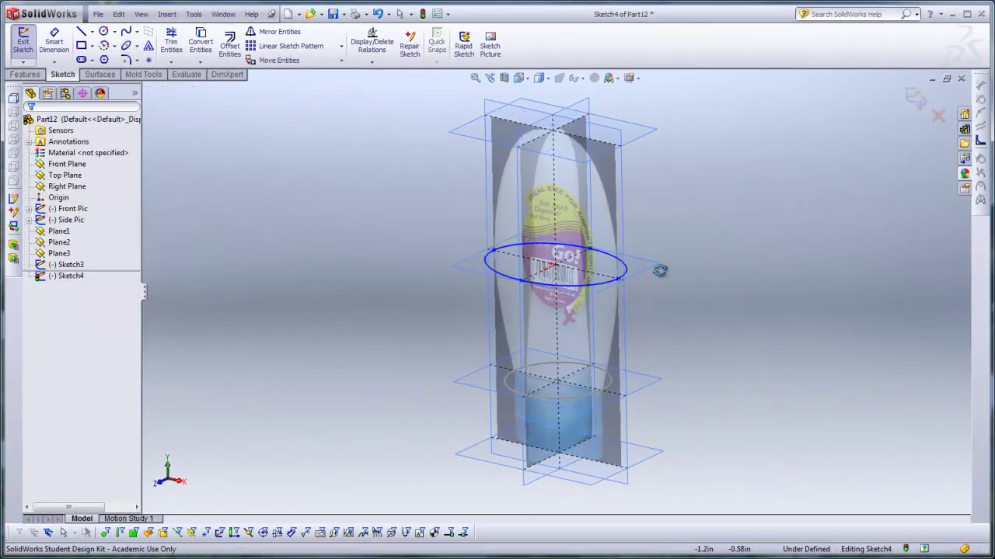
- Reduce the ellipse's minor radius to about 0.58 in to match the bottle edge in the side picture, and exit the sketch
{"action": "middle_click_drag", "start_coordinate": [678, 211], "coordinate": [593, 239]}
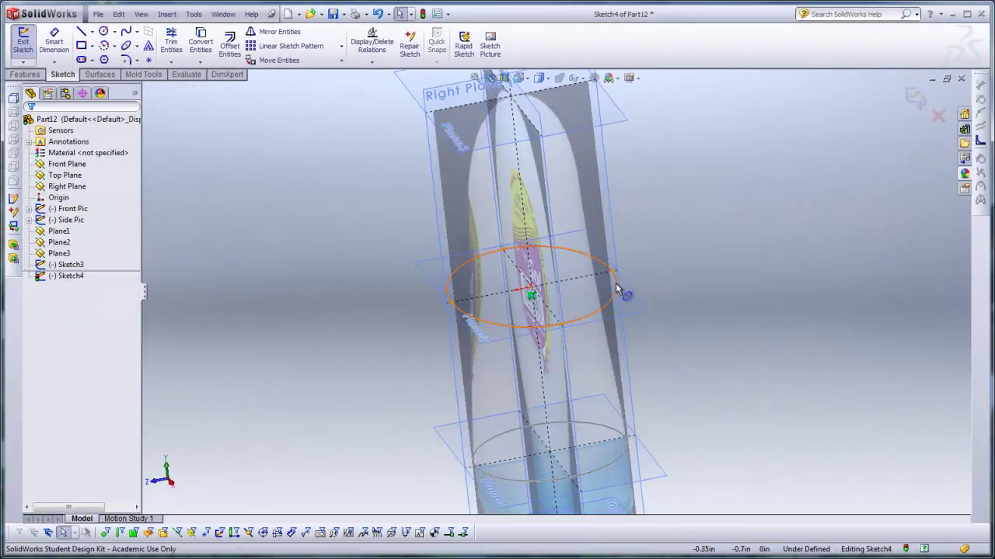
{"action": "scroll", "coordinate": [614, 278], "scroll_direction": "down", "scroll_amount": 2}
{"action": "left_click_drag", "start_coordinate": [594, 278], "coordinate": [568, 284]}
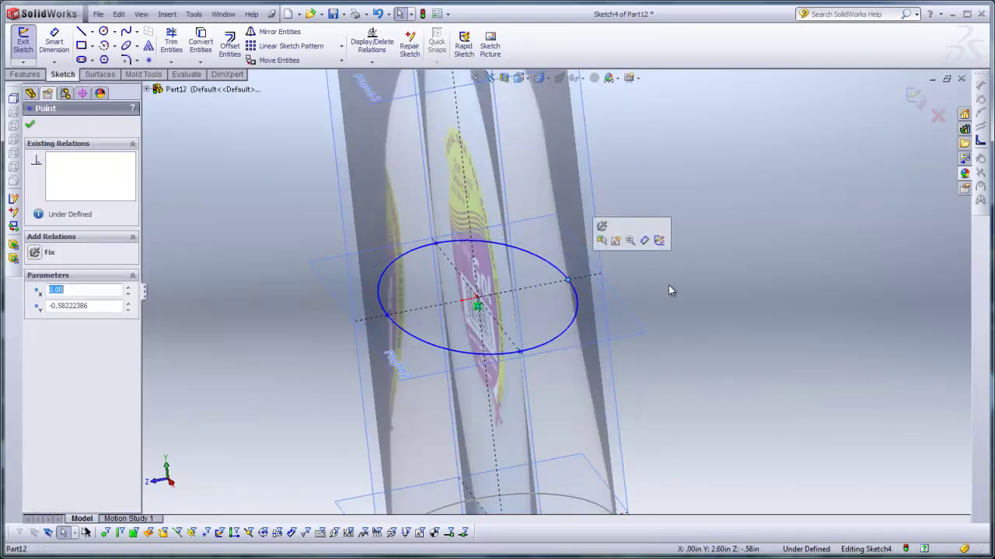
{"action": "middle_click_drag", "start_coordinate": [689, 290], "coordinate": [720, 313]}
{"action": "scroll", "coordinate": [720, 313], "scroll_direction": "up", "scroll_amount": 3}
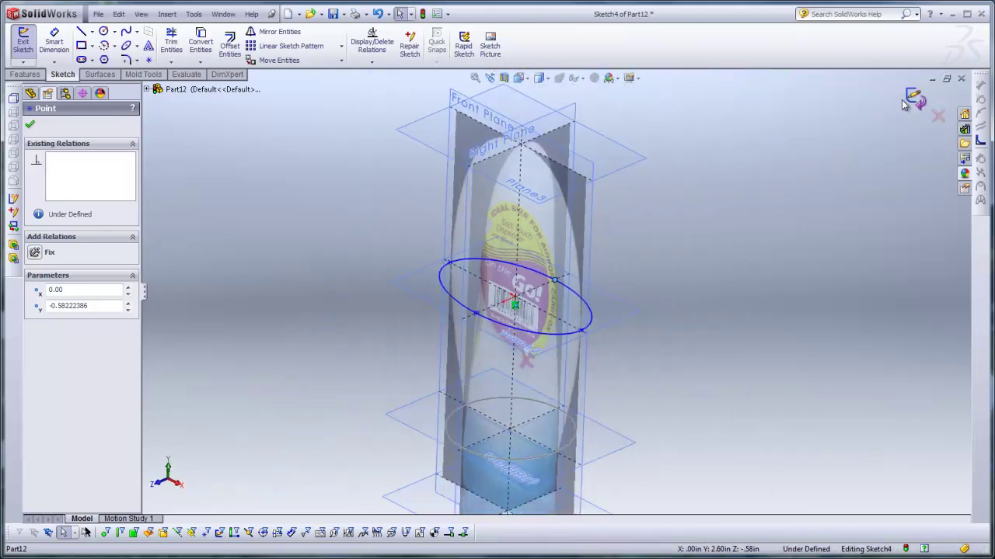
{"action": "left_click", "coordinate": [907, 102]}
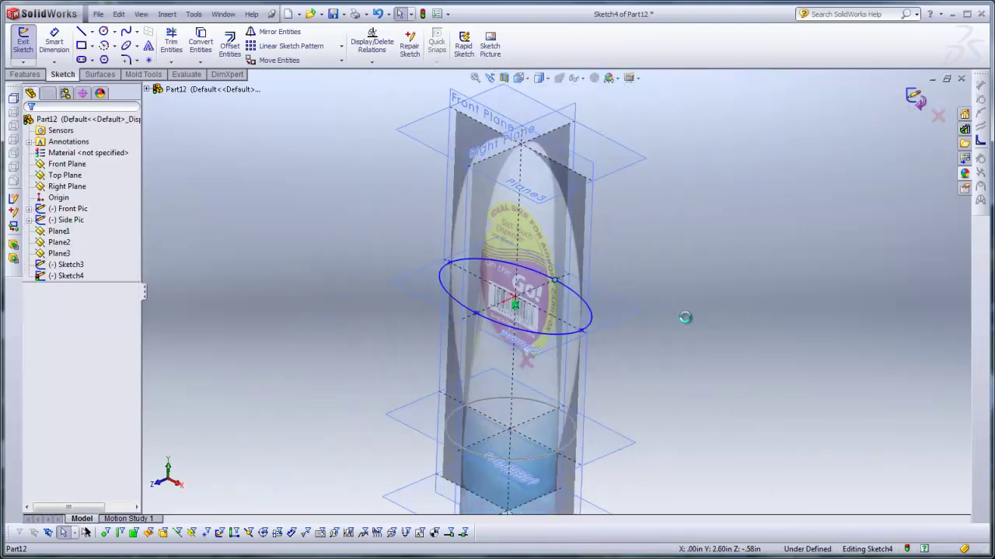
- Sketch a single point at the origin on Plane3, at the bottle's peak, and exit the sketch
{"action": "left_click", "coordinate": [619, 171]}
{"action": "left_click", "coordinate": [654, 127]}
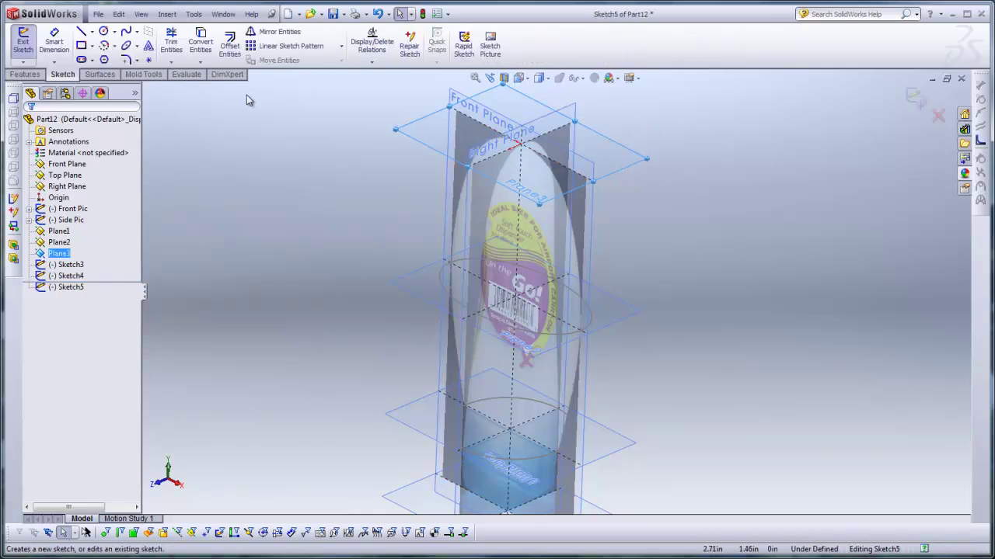
{"action": "left_click", "coordinate": [148, 62]}
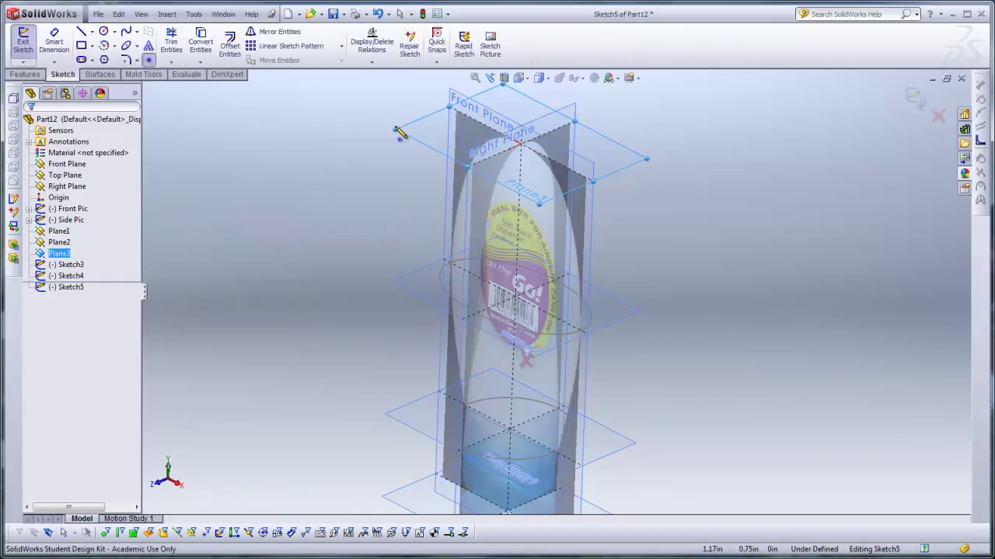
{"action": "left_click", "coordinate": [521, 145]}
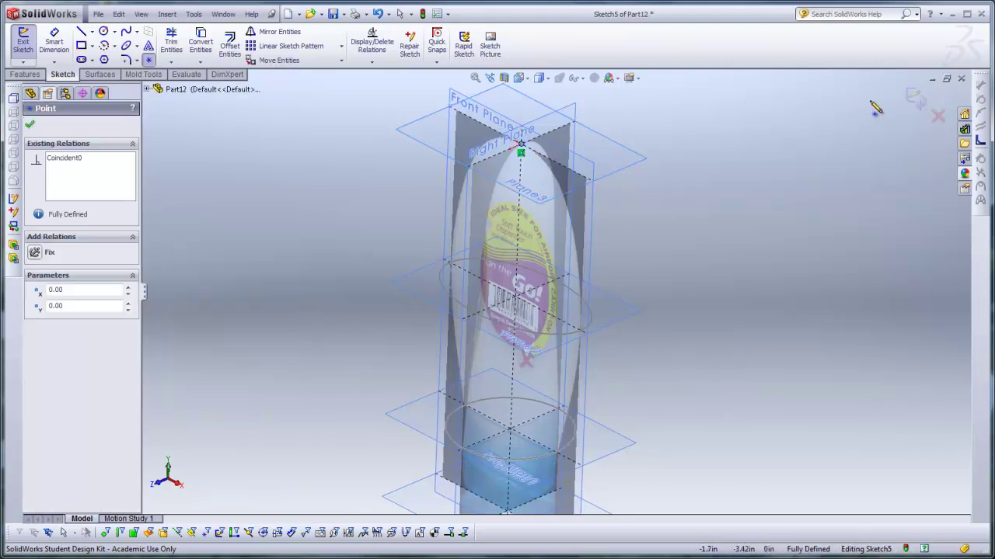
{"action": "left_click", "coordinate": [918, 99]}
{"action": "scroll", "coordinate": [621, 359], "scroll_direction": "up", "scroll_amount": 3}
{"action": "mouse_move", "coordinate": [620, 366]}
{"action": "middle_mouse_down"}
{"action": "mouse_move", "coordinate": [648, 341]}
{"action": "mouse_move", "coordinate": [613, 327]}
{"action": "mouse_move", "coordinate": [588, 333]}
{"action": "middle_mouse_up"}
{"action": "scroll", "coordinate": [622, 309], "scroll_direction": "up", "scroll_amount": 1}
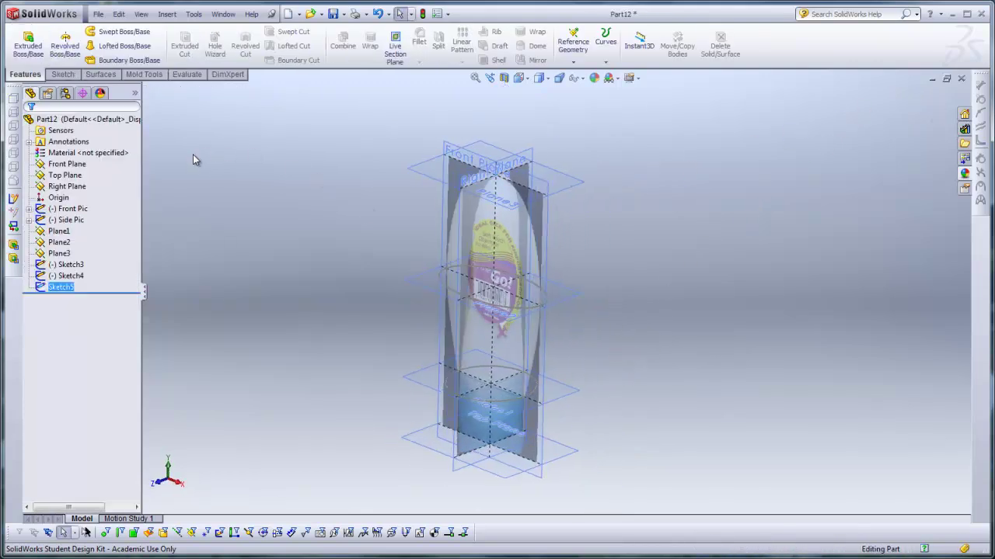
{"action": "middle_click_drag", "start_coordinate": [289, 302], "coordinate": [319, 287]}
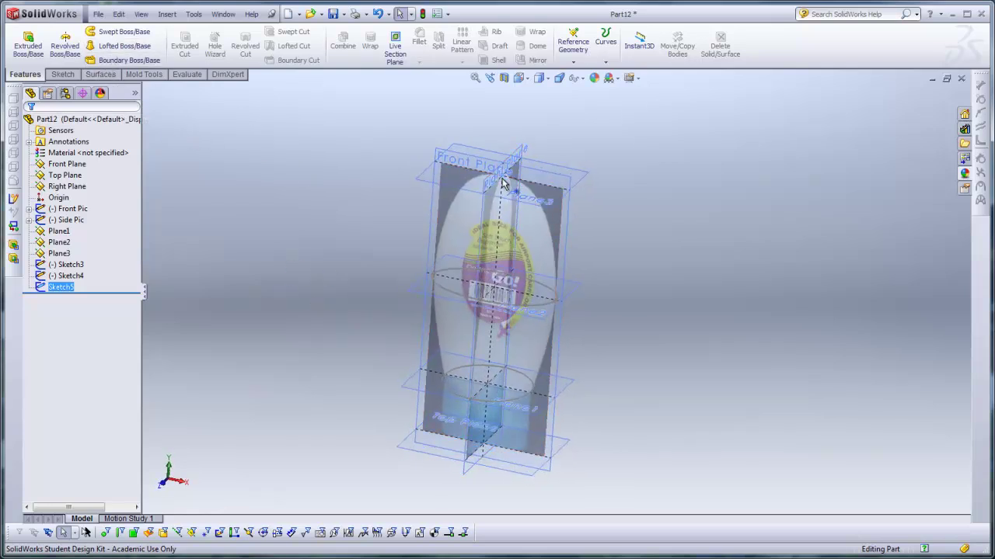
{"action": "middle_click_drag", "start_coordinate": [685, 266], "coordinate": [673, 270]}
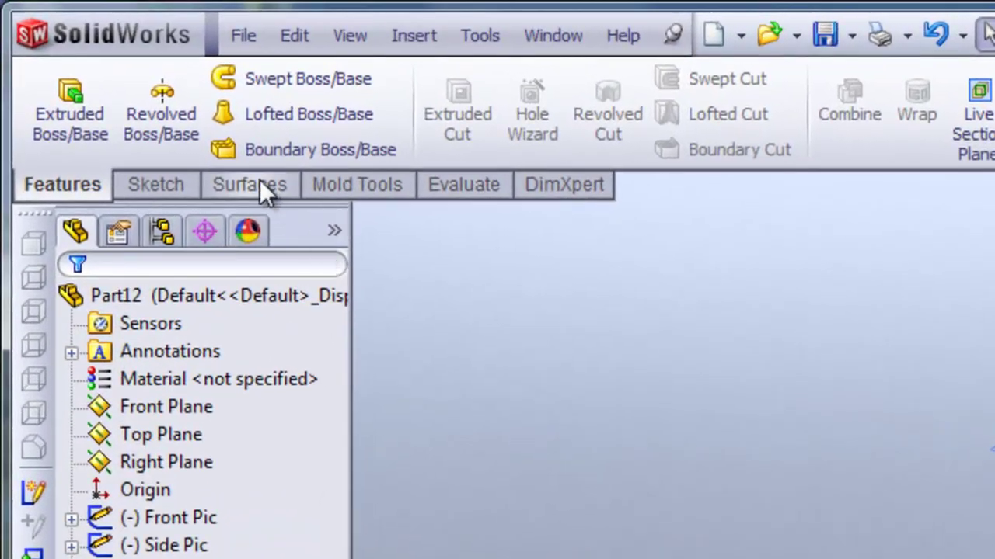
{"action": "left_click", "coordinate": [259, 184]}
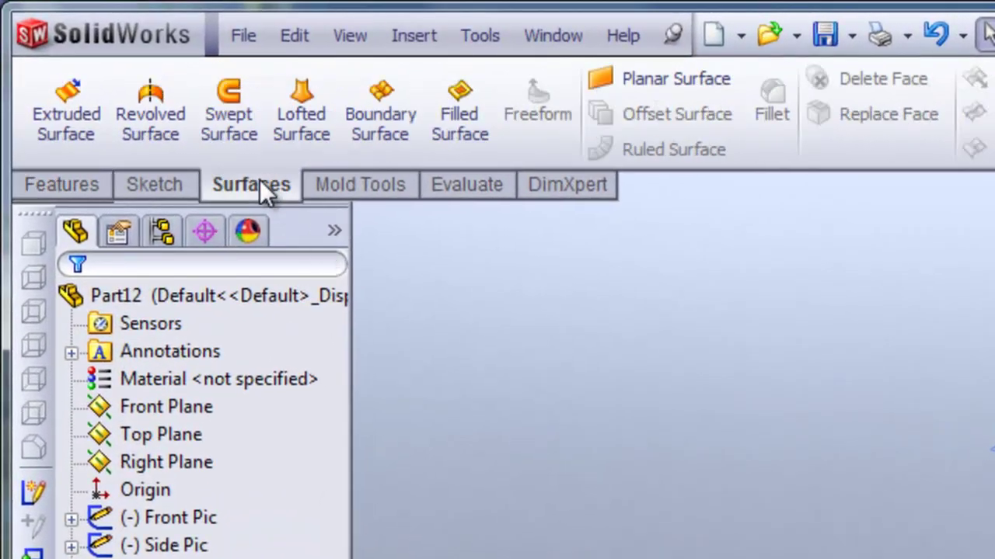
{"action": "left_click", "coordinate": [80, 185]}
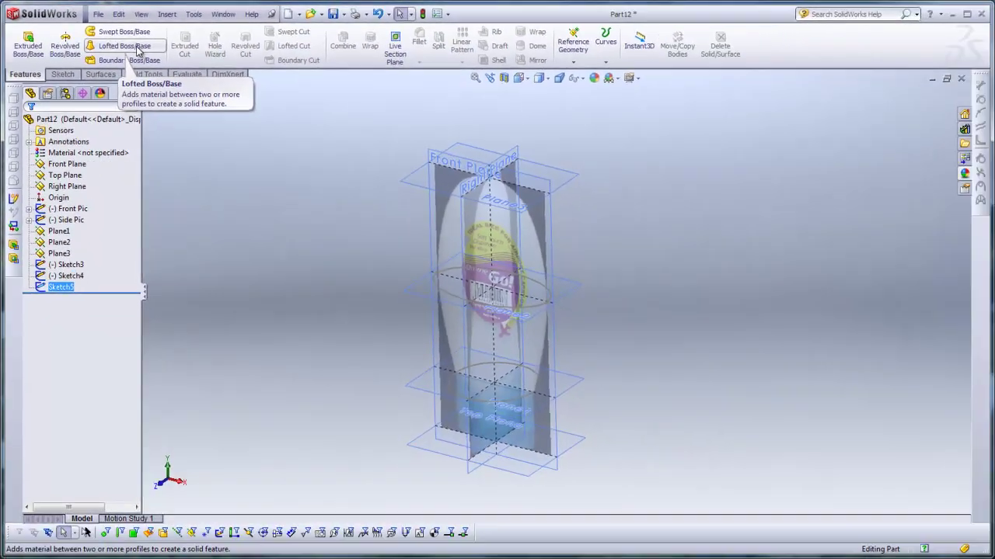
- Start a Lofted Boss/Base, clear the preselected profile, and choose the circle, the ellipse and the peak point as profiles in that order
{"action": "left_click", "coordinate": [339, 118]}
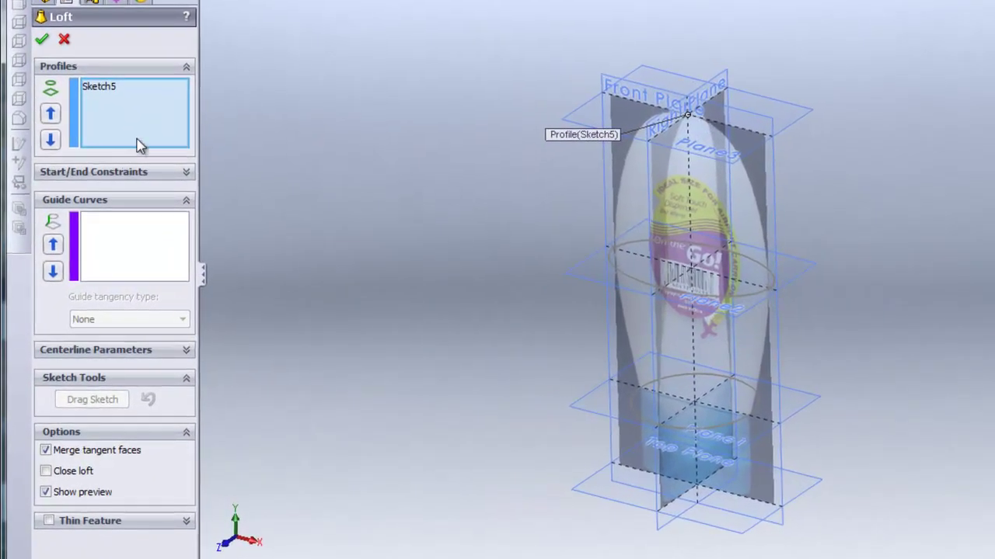
{"action": "right_click", "coordinate": [117, 181]}
{"action": "left_click", "coordinate": [189, 125]}
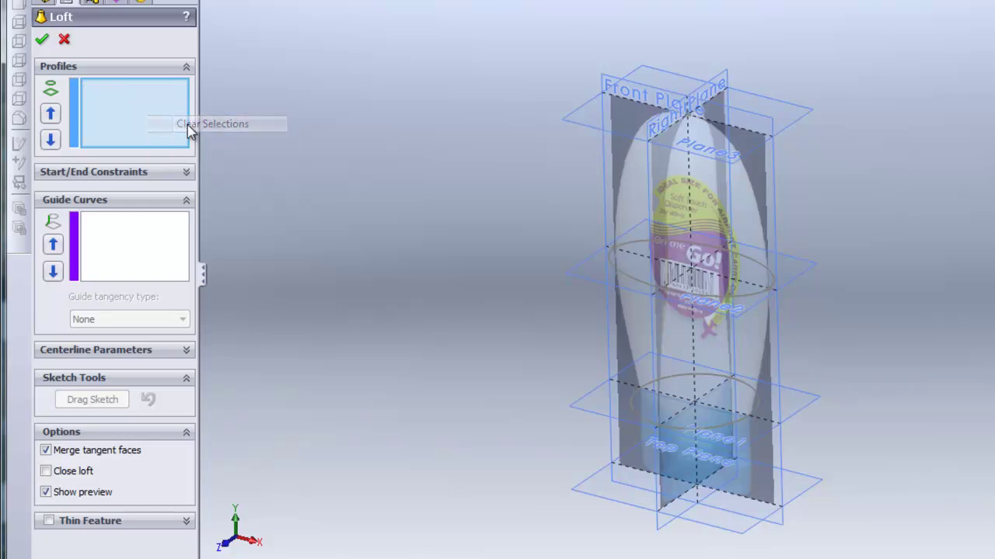
{"action": "left_click", "coordinate": [658, 427]}
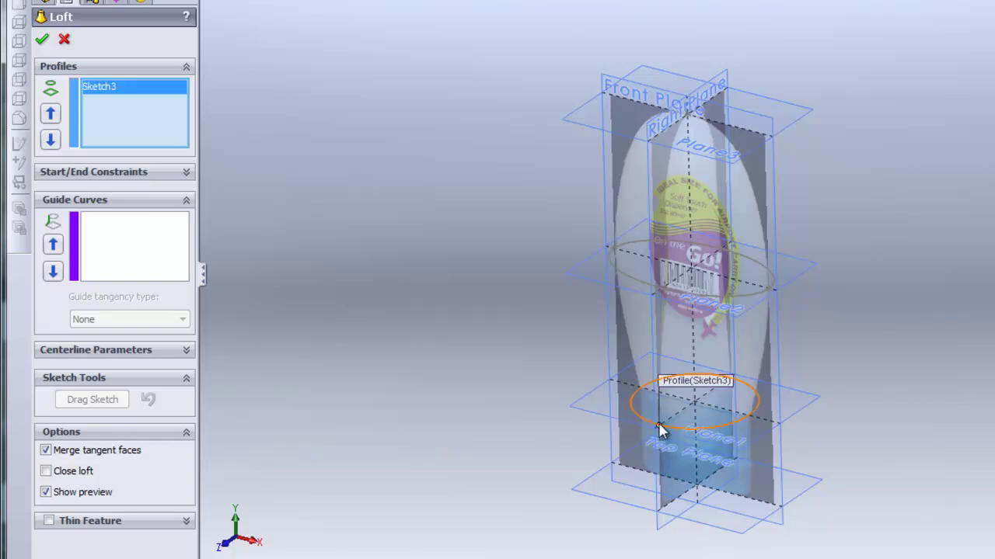
{"action": "left_click", "coordinate": [661, 289]}
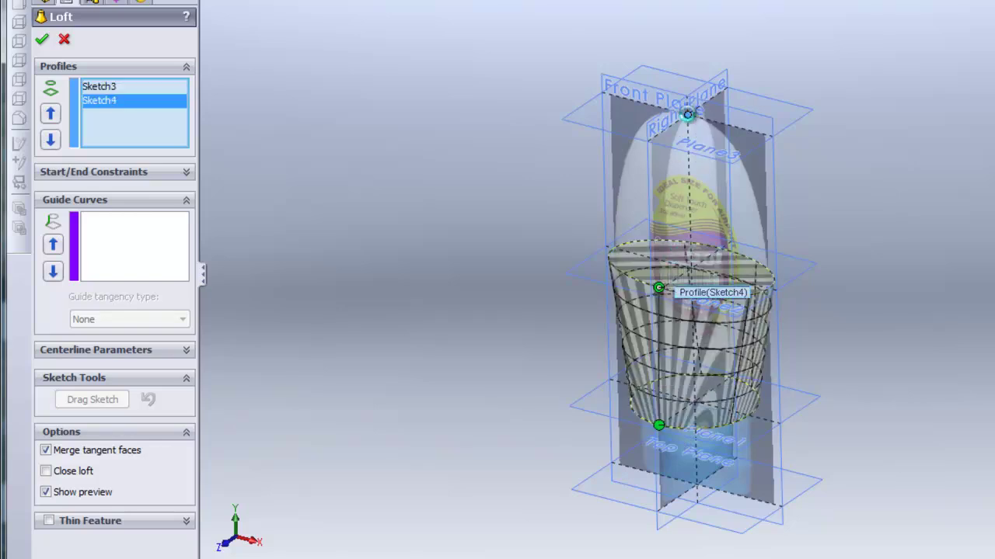
{"action": "left_click", "coordinate": [688, 114]}
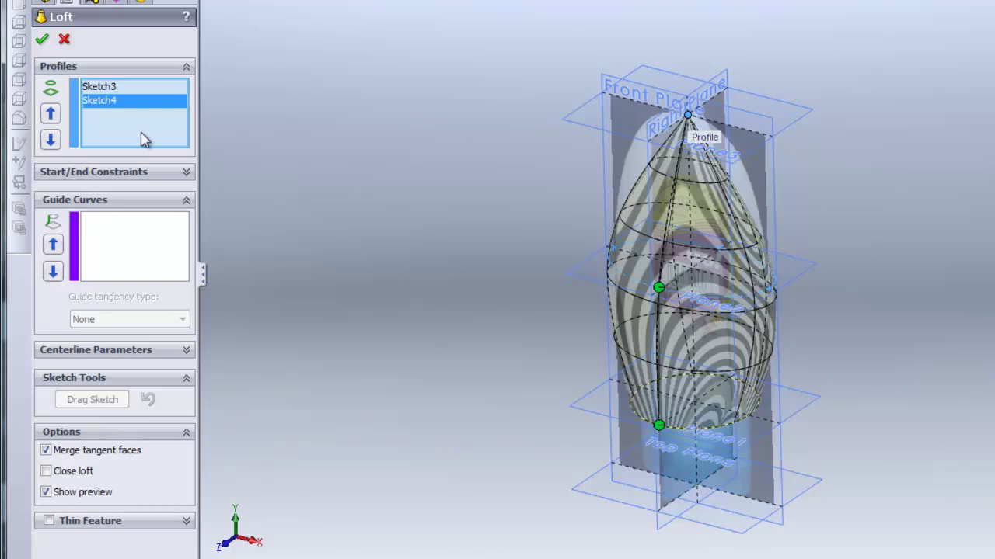
- Set the loft's end constraint at the peak point to Normal To Profile
{"action": "left_click", "coordinate": [158, 179]}
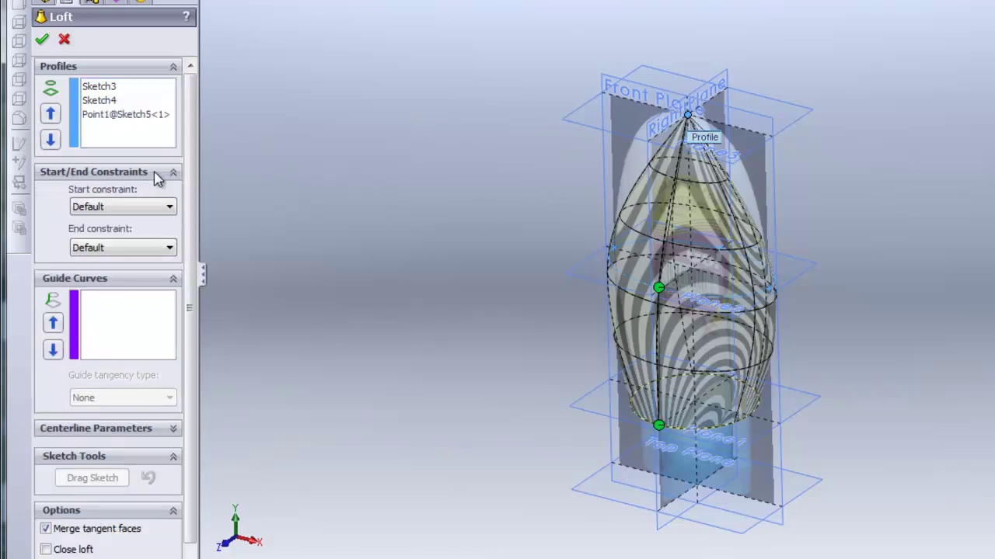
{"action": "left_click", "coordinate": [108, 253]}
{"action": "left_click", "coordinate": [124, 301]}
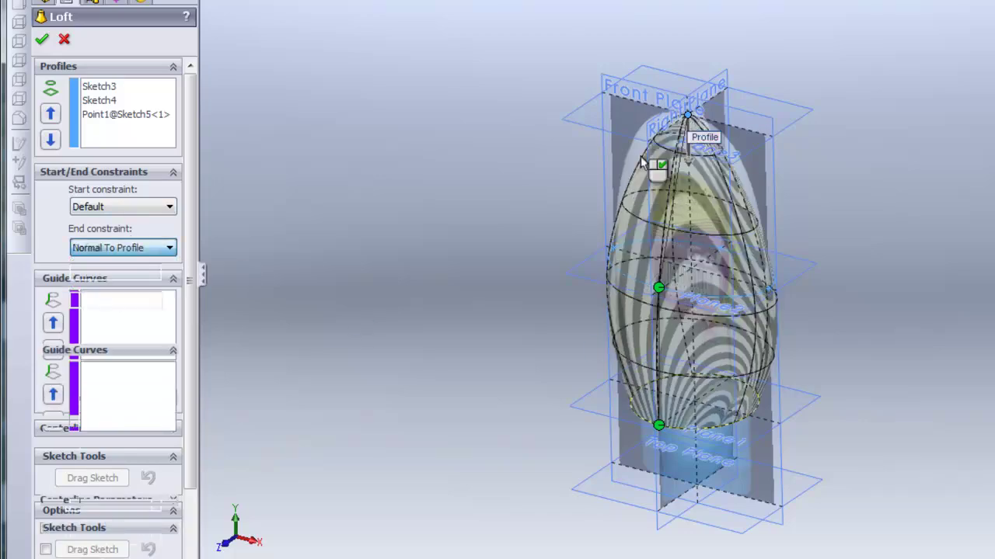
- Set the loft's end tangent length to 2.5 so the top rounds out towards the bottle outline in the front picture
{"action": "scroll", "coordinate": [657, 160], "scroll_direction": "down", "scroll_amount": 5}
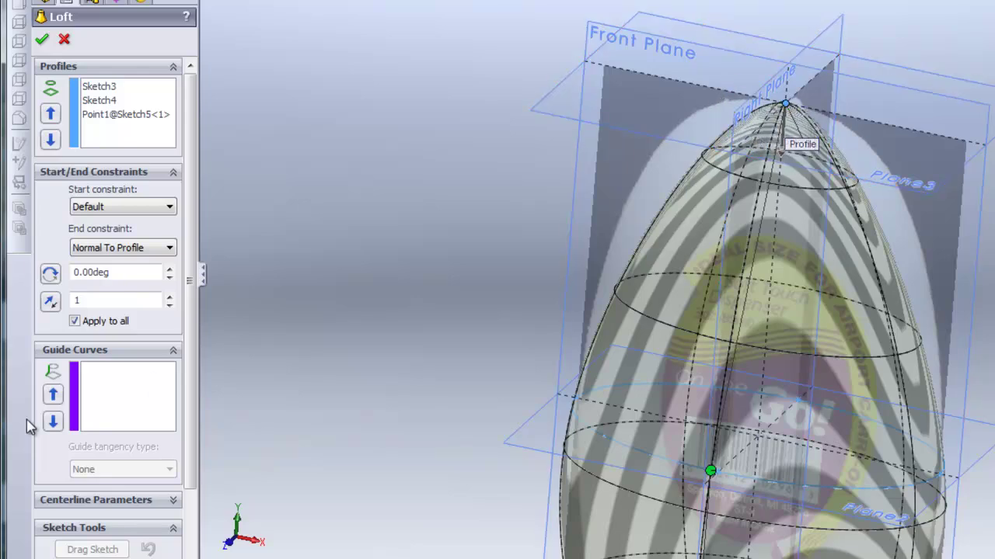
{"action": "left_click", "coordinate": [169, 297]}
{"action": "left_click", "coordinate": [169, 297]}
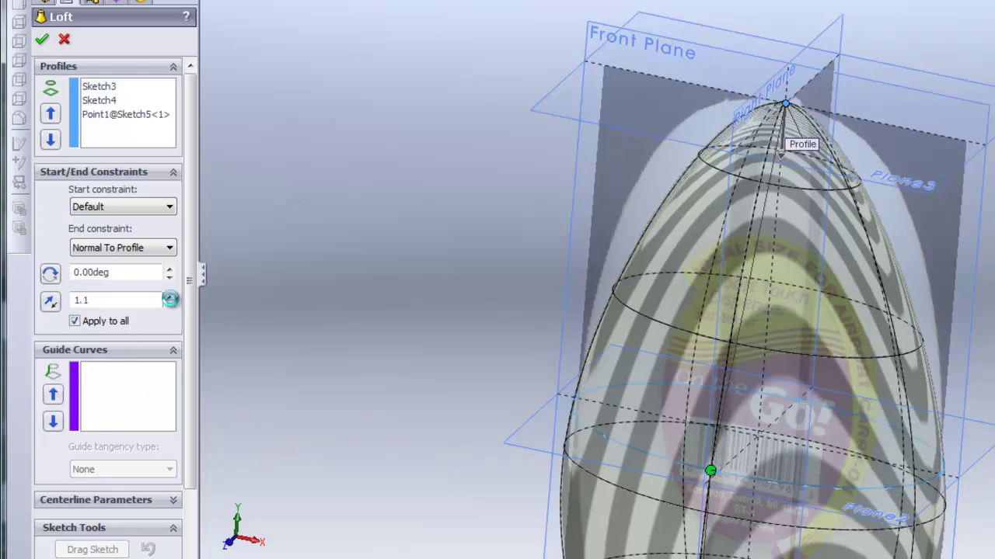
{"action": "left_click", "coordinate": [169, 297]}
{"action": "left_click", "coordinate": [169, 297]}
{"action": "left_click", "coordinate": [169, 297]}
{"action": "left_click", "coordinate": [170, 297]}
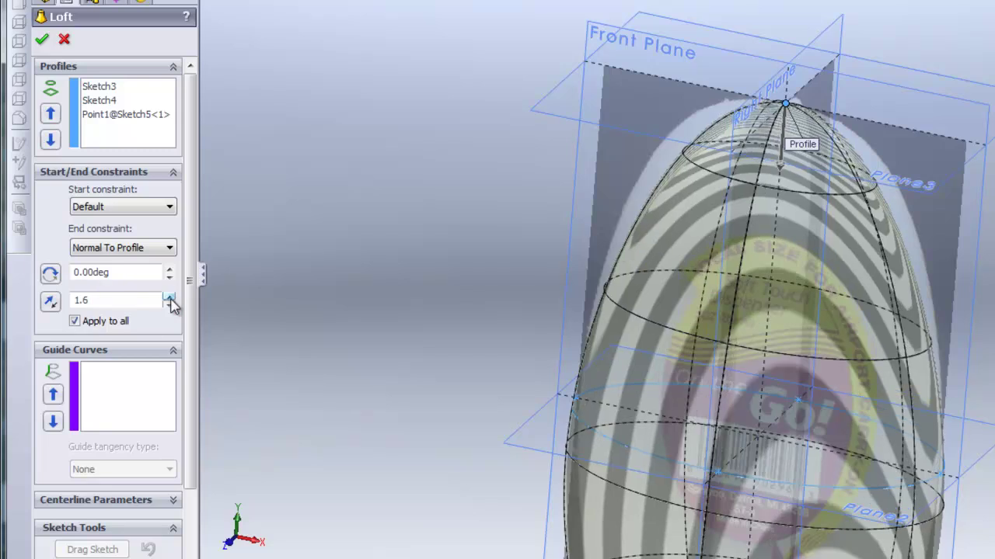
{"action": "left_click", "coordinate": [169, 297]}
{"action": "left_click", "coordinate": [169, 297]}
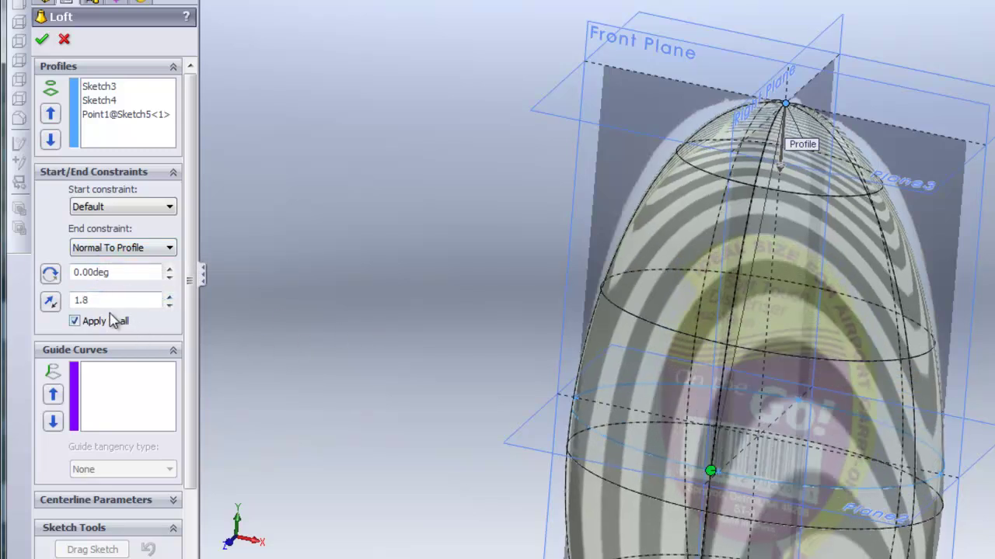
{"action": "type", "text": "5"}
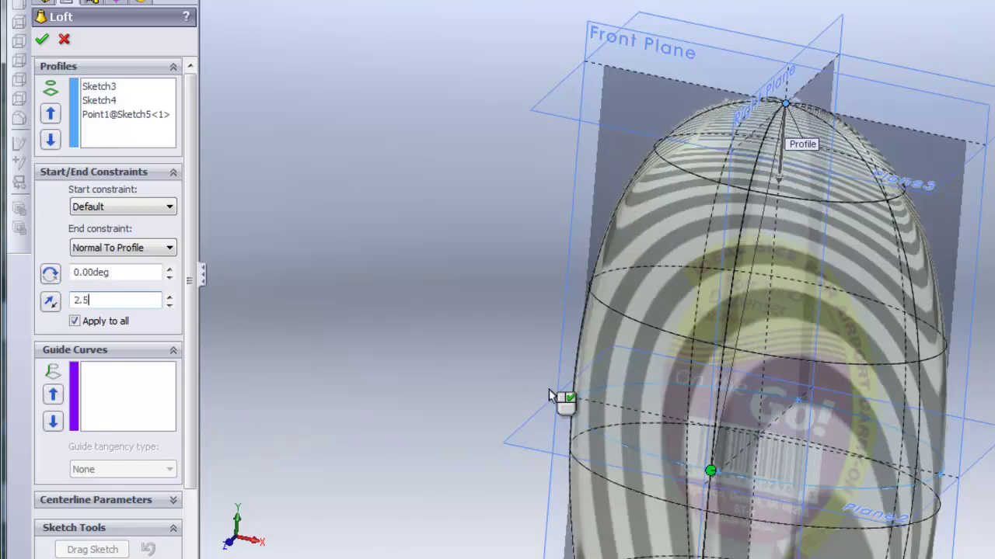
- Try twisting the loft by moving the connector points around the bottom circle and the middle ellipse
{"action": "middle_click_drag", "start_coordinate": [471, 295], "coordinate": [652, 378]}
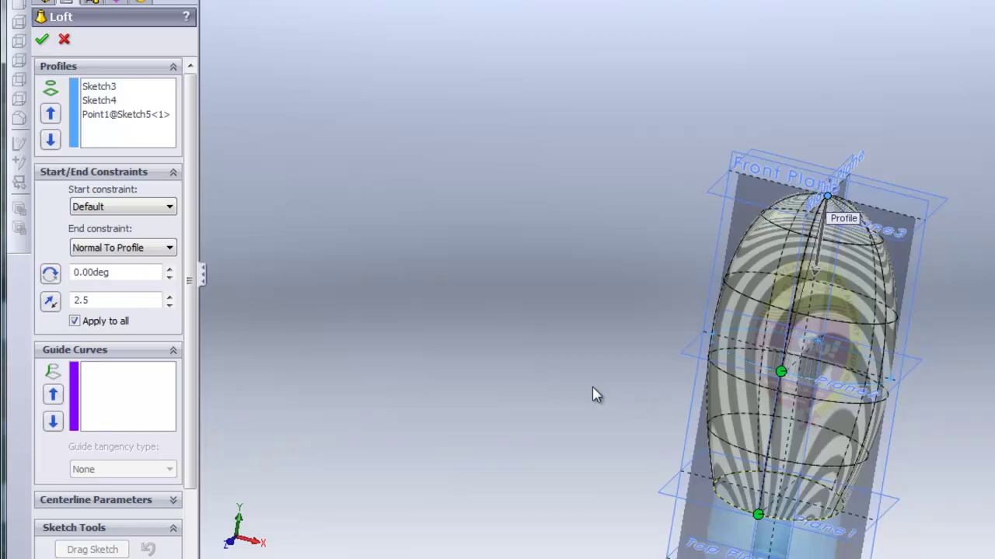
{"action": "middle_click_drag", "start_coordinate": [542, 402], "coordinate": [515, 404]}
{"action": "scroll", "coordinate": [909, 526], "scroll_direction": "down", "scroll_amount": 2}
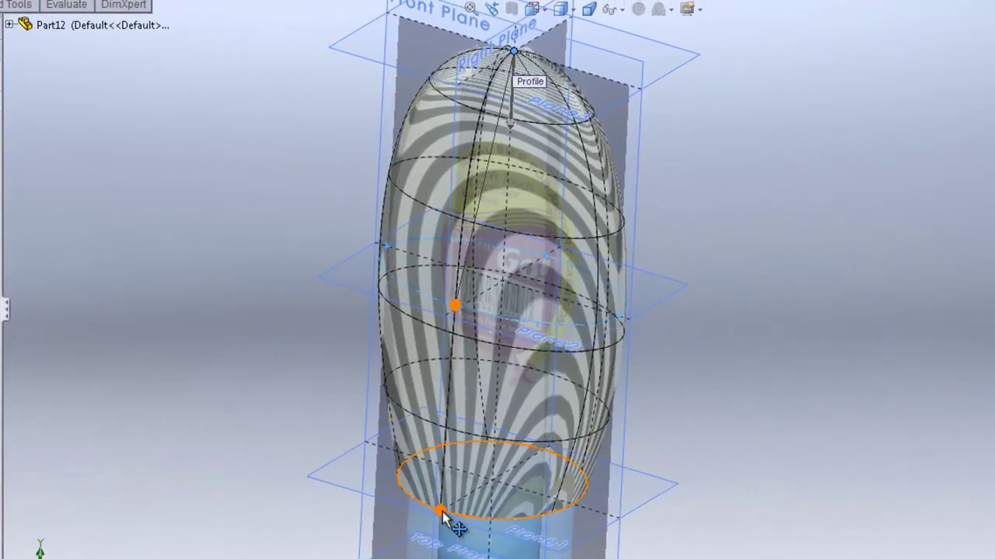
{"action": "left_click_drag", "start_coordinate": [638, 478], "coordinate": [680, 489]}
{"action": "left_click_drag", "start_coordinate": [483, 530], "coordinate": [556, 516]}
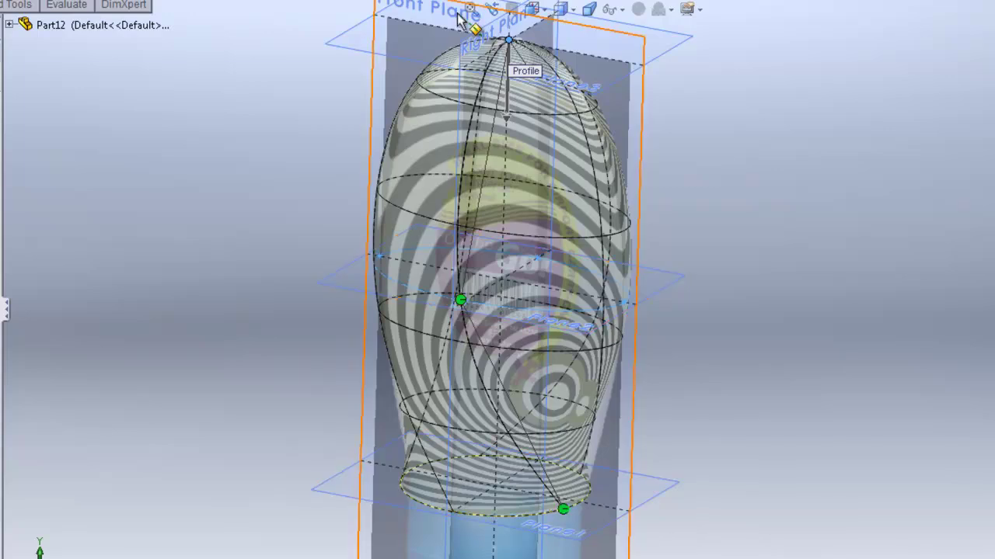
{"action": "mouse_move", "coordinate": [562, 511]}
{"action": "left_mouse_down"}
{"action": "mouse_move", "coordinate": [466, 522]}
{"action": "mouse_move", "coordinate": [563, 509]}
{"action": "left_mouse_up"}
{"action": "left_click_drag", "start_coordinate": [460, 300], "coordinate": [559, 311]}
{"action": "mouse_move", "coordinate": [774, 422]}
{"action": "middle_mouse_down"}
{"action": "mouse_move", "coordinate": [817, 413]}
{"action": "mouse_move", "coordinate": [772, 409]}
{"action": "middle_mouse_up"}
{"action": "left_click_drag", "start_coordinate": [542, 305], "coordinate": [458, 299]}
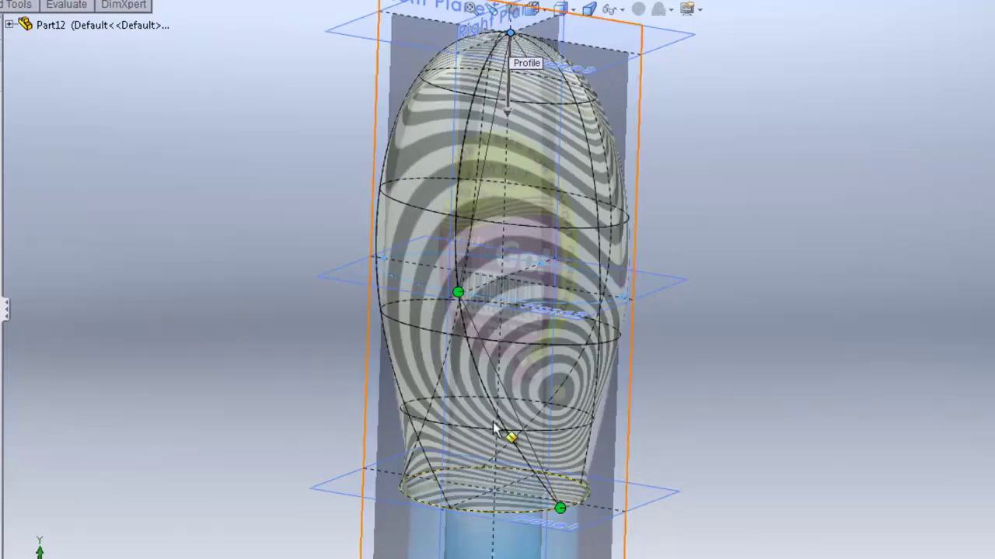
{"action": "middle_click_drag", "start_coordinate": [695, 407], "coordinate": [692, 441]}
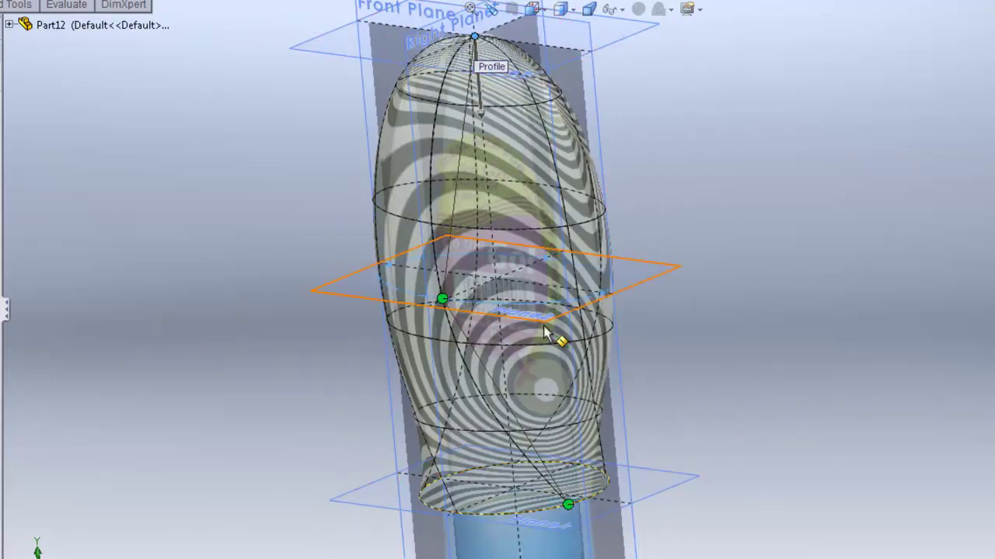
{"action": "middle_click_drag", "start_coordinate": [701, 378], "coordinate": [728, 388]}
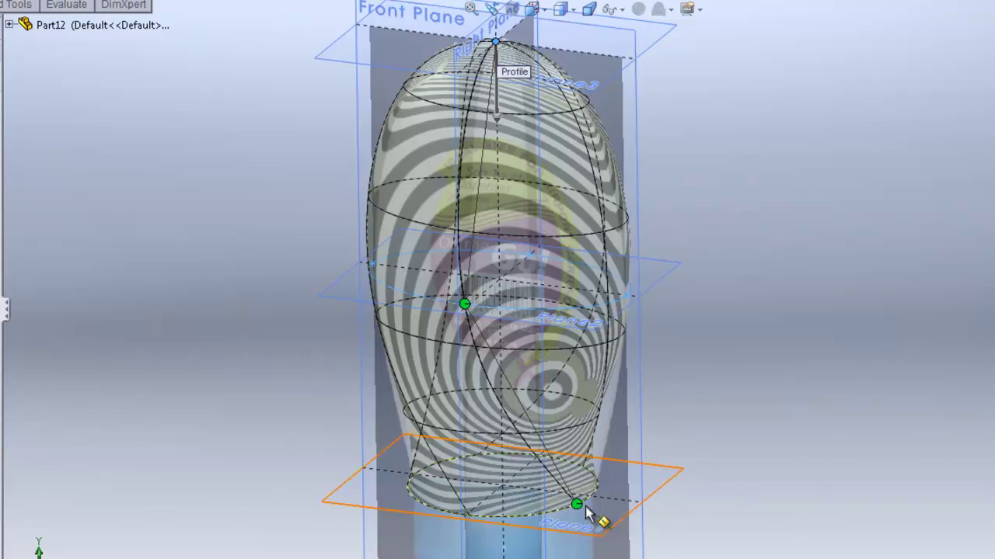
- Realign the bottom circle's connector point with the ellipse's connector and accept the loft
{"action": "left_click_drag", "start_coordinate": [584, 513], "coordinate": [467, 524]}
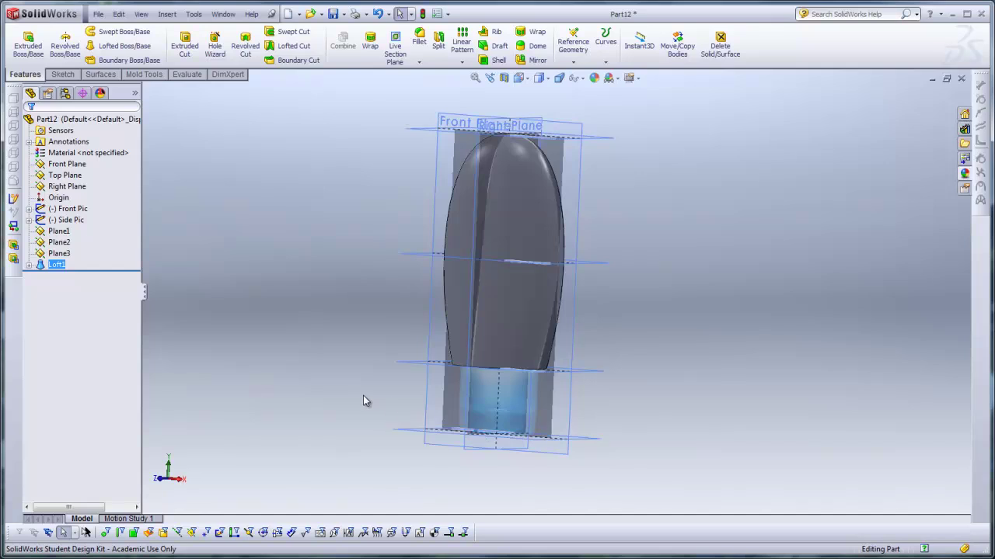
{"action": "middle_click_drag", "start_coordinate": [364, 397], "coordinate": [409, 389]}
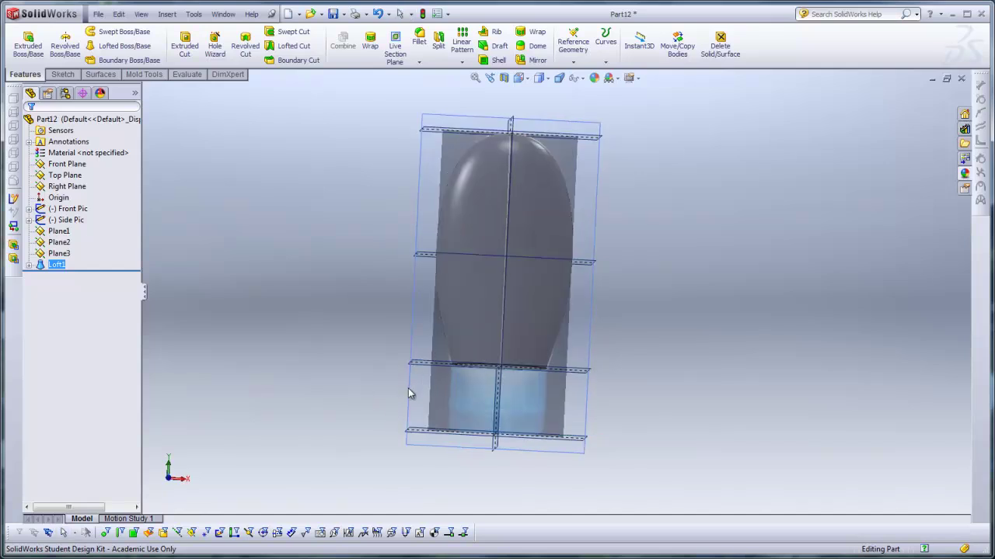
- Start a sketch on the Front Plane and draw a vertical line about 0.51 in down from the centre of the loft's base
{"action": "left_click", "coordinate": [518, 77]}
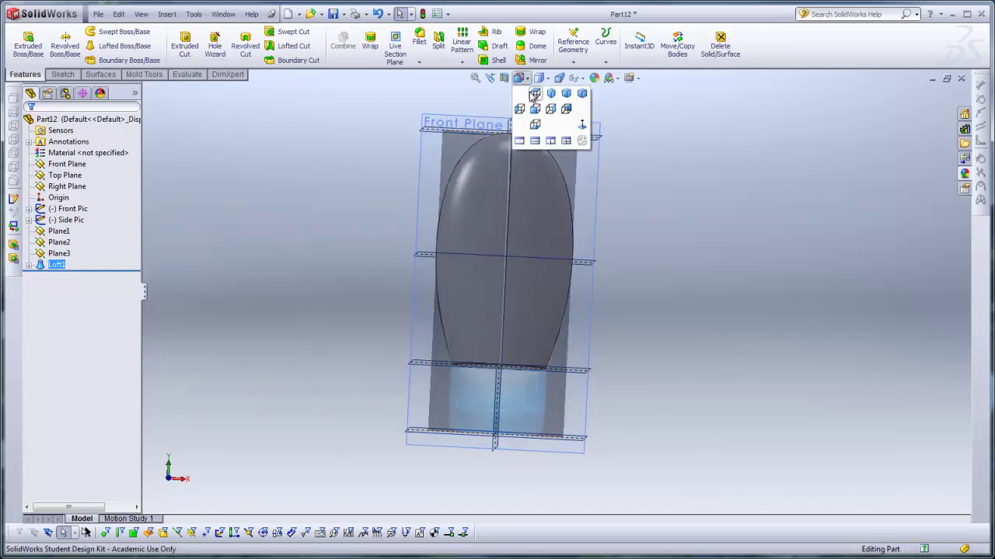
{"action": "left_click", "coordinate": [534, 109]}
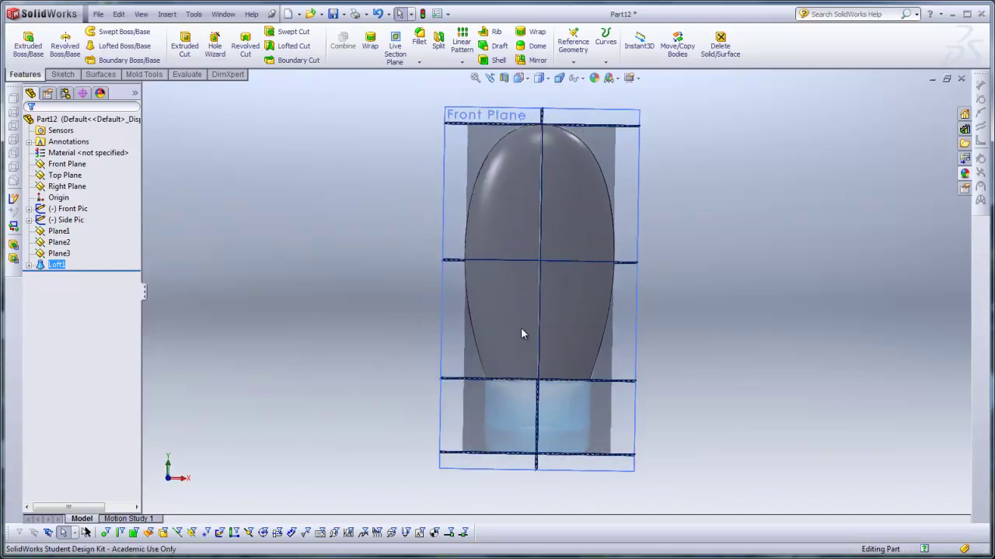
{"action": "left_click", "coordinate": [478, 116]}
{"action": "left_click", "coordinate": [526, 76]}
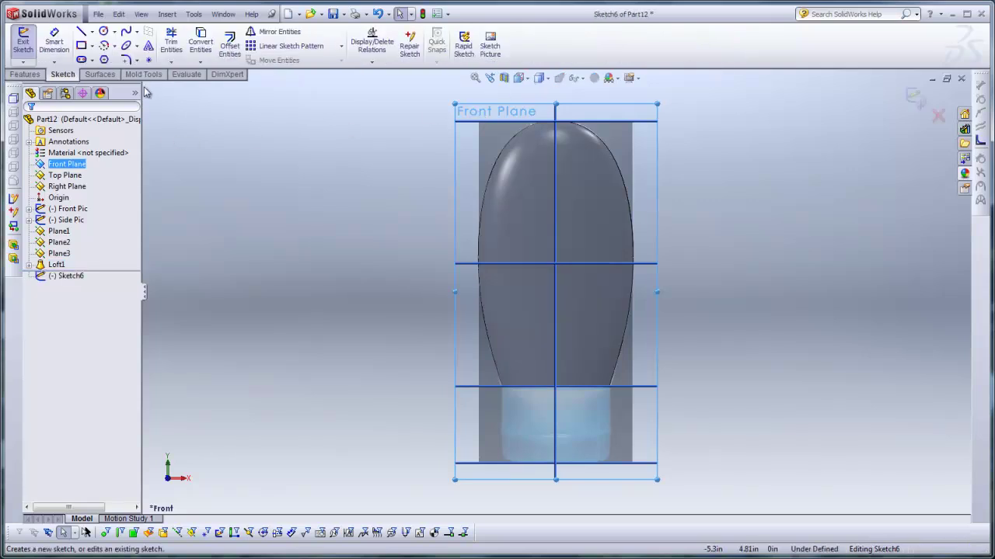
{"action": "left_click", "coordinate": [81, 31]}
{"action": "scroll", "coordinate": [551, 436], "scroll_direction": "down", "scroll_amount": 3}
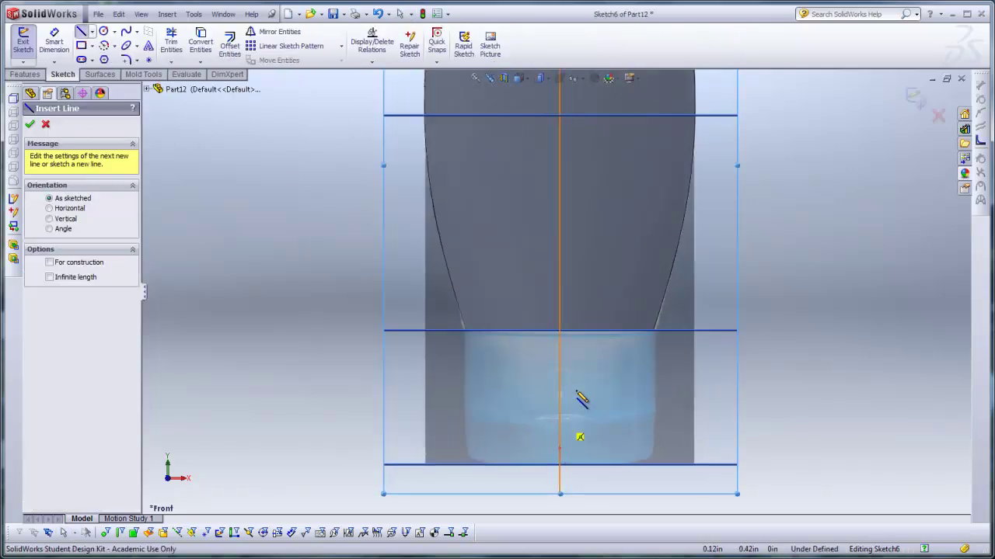
{"action": "left_click", "coordinate": [561, 332]}
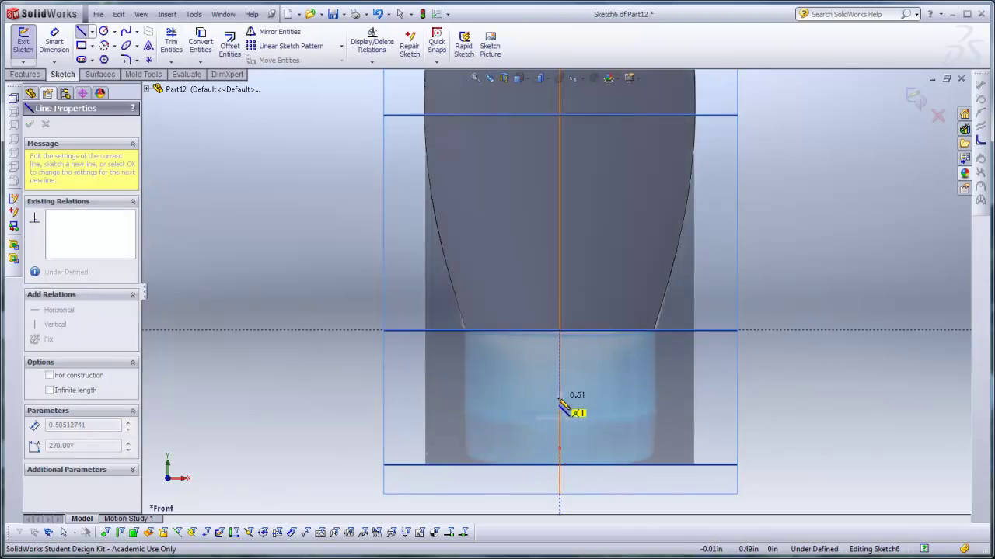
{"action": "left_click", "coordinate": [560, 399]}
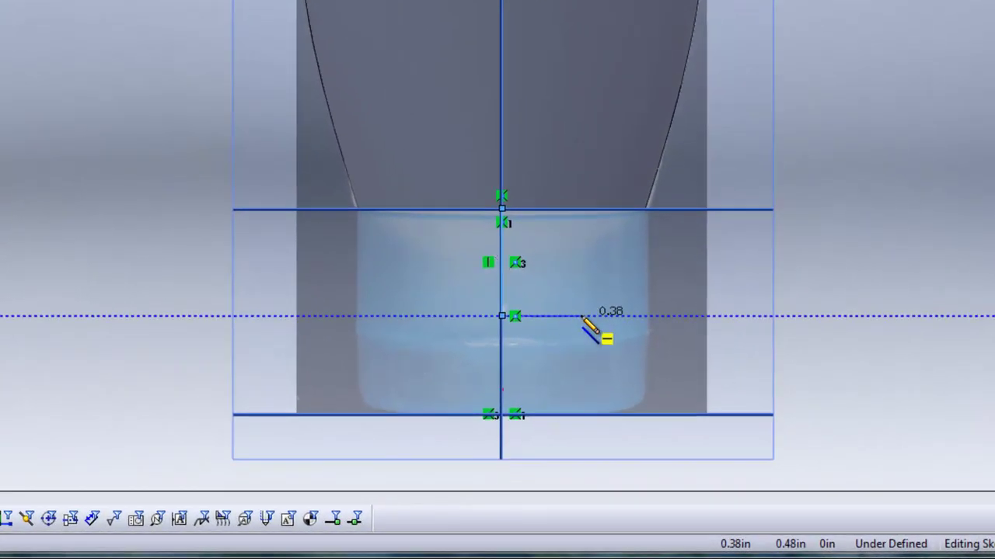
- Complete the closed neck profile with a horizontal line about 0.38 in long, a vertical line, a slanted line to the base corner and a line back to centre
{"action": "left_click", "coordinate": [580, 315]}
{"action": "left_click", "coordinate": [580, 249]}
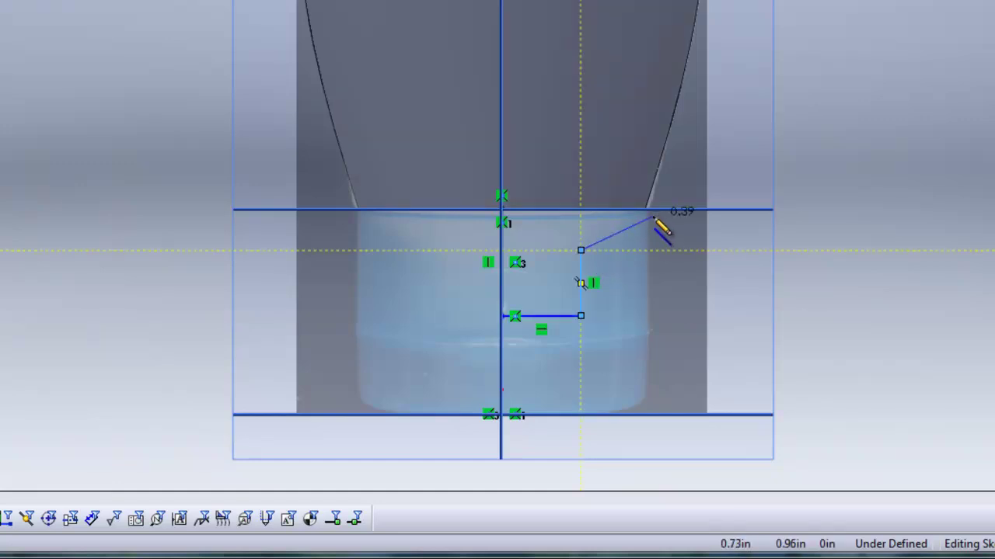
{"action": "left_click", "coordinate": [647, 210]}
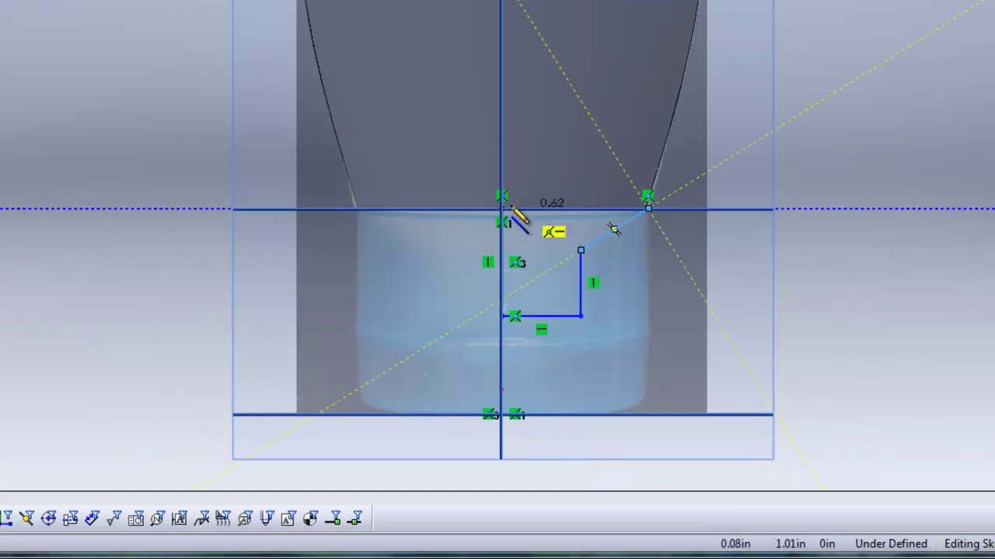
{"action": "right_click", "coordinate": [568, 126]}
{"action": "left_click", "coordinate": [598, 136]}
- Add a Pierce relation between the neck profile's outer corner and the loft's circular base edge
{"action": "middle_click_drag", "start_coordinate": [737, 342], "coordinate": [676, 263]}
{"action": "scroll", "coordinate": [694, 254], "scroll_direction": "down", "scroll_amount": 5}
{"action": "scroll", "coordinate": [614, 215], "scroll_direction": "down", "scroll_amount": 4}
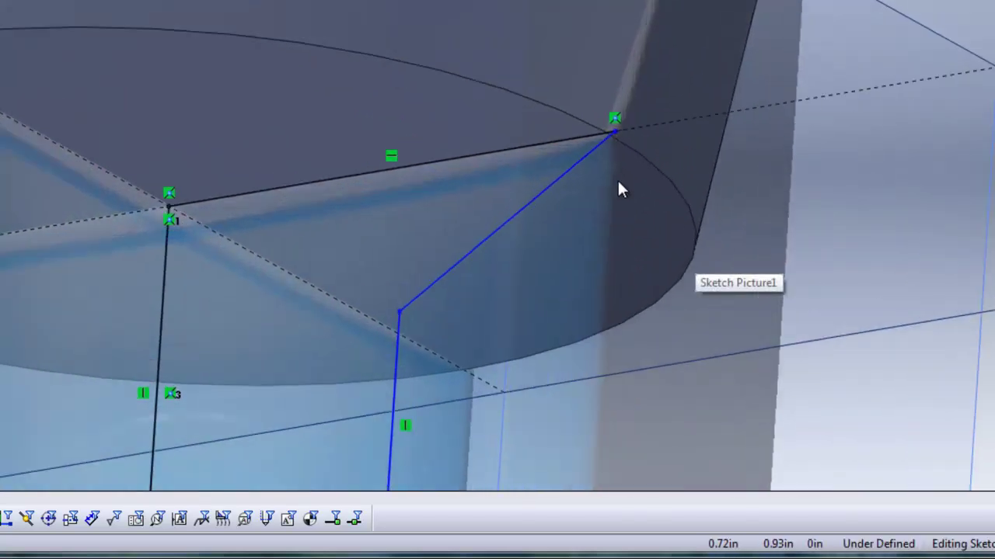
{"action": "scroll", "coordinate": [640, 218], "scroll_direction": "down", "scroll_amount": 2}
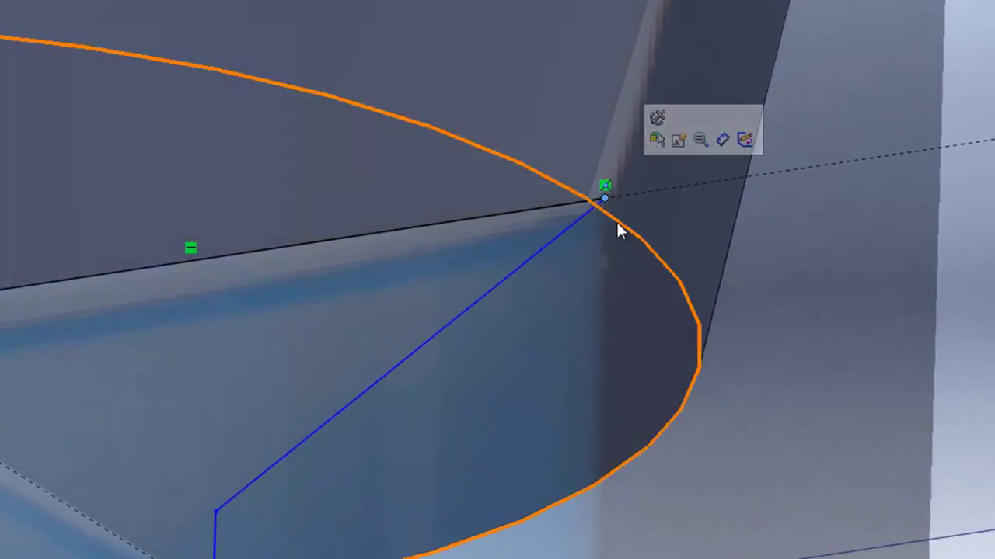
{"action": "left_click", "coordinate": [620, 231], "text": "ctrl"}
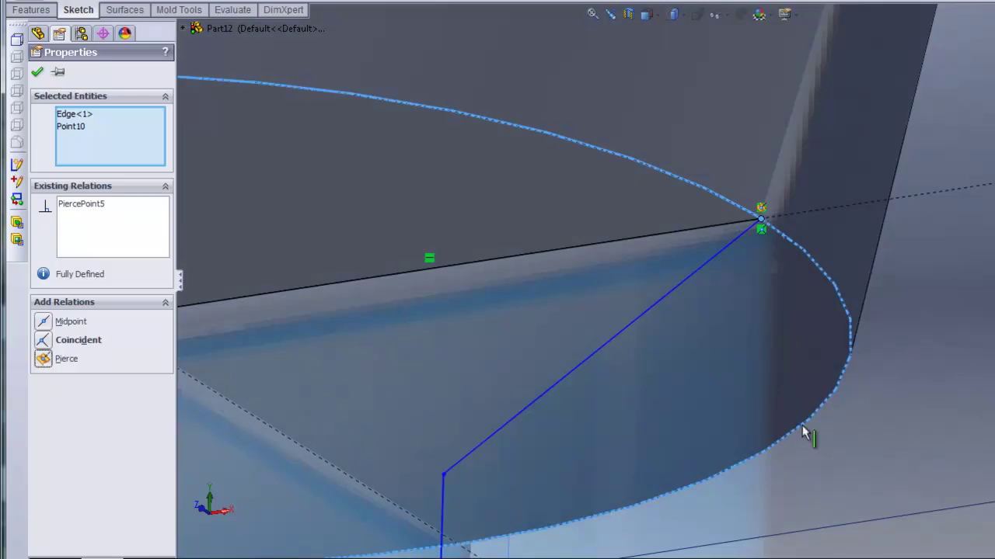
{"action": "scroll", "coordinate": [652, 265], "scroll_direction": "up", "scroll_amount": 5}
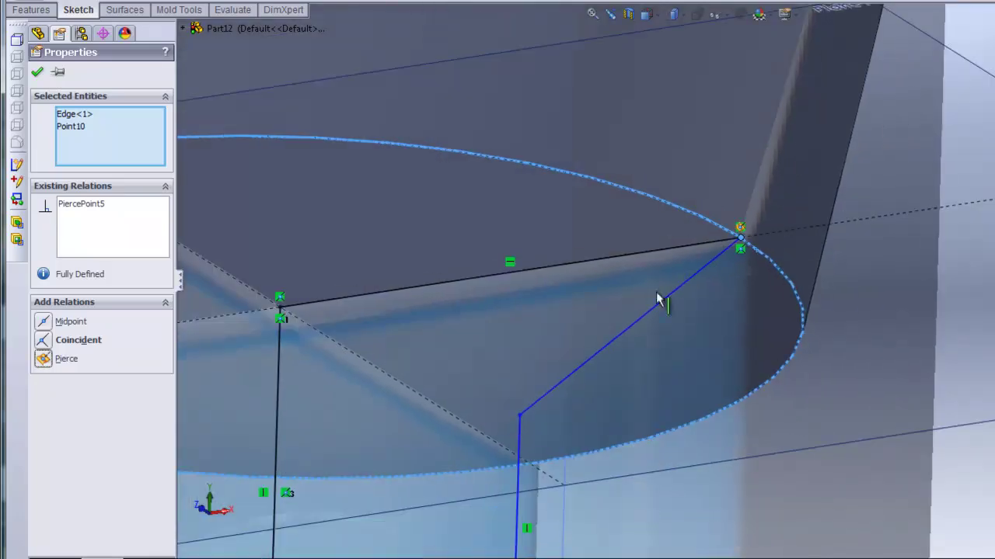
{"action": "scroll", "coordinate": [760, 373], "scroll_direction": "up", "scroll_amount": 2}
{"action": "scroll", "coordinate": [761, 372], "scroll_direction": "up", "scroll_amount": 1}
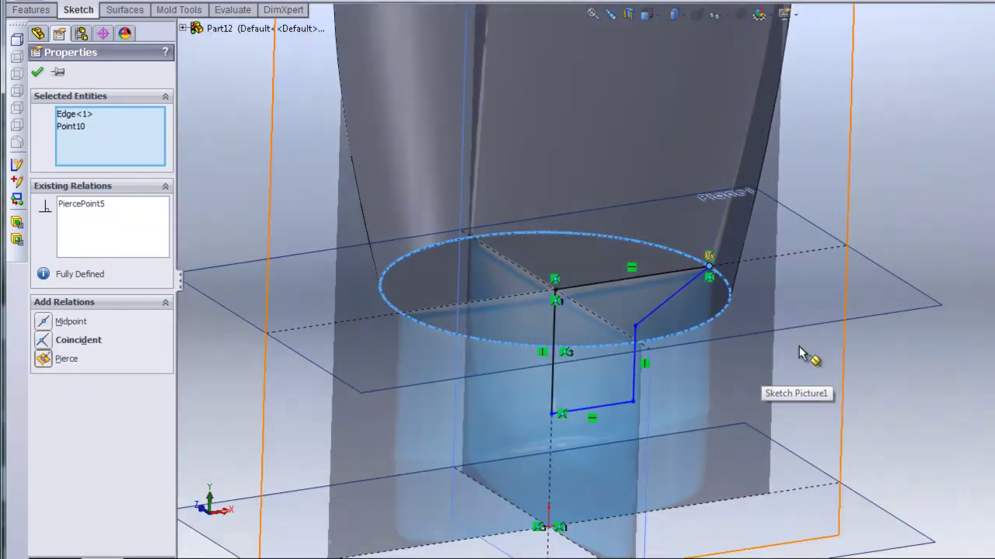
- Revolve the neck profile 360 degrees about its vertical centre line, merged with the bottle body
{"action": "middle_click_drag", "start_coordinate": [797, 353], "coordinate": [793, 409]}
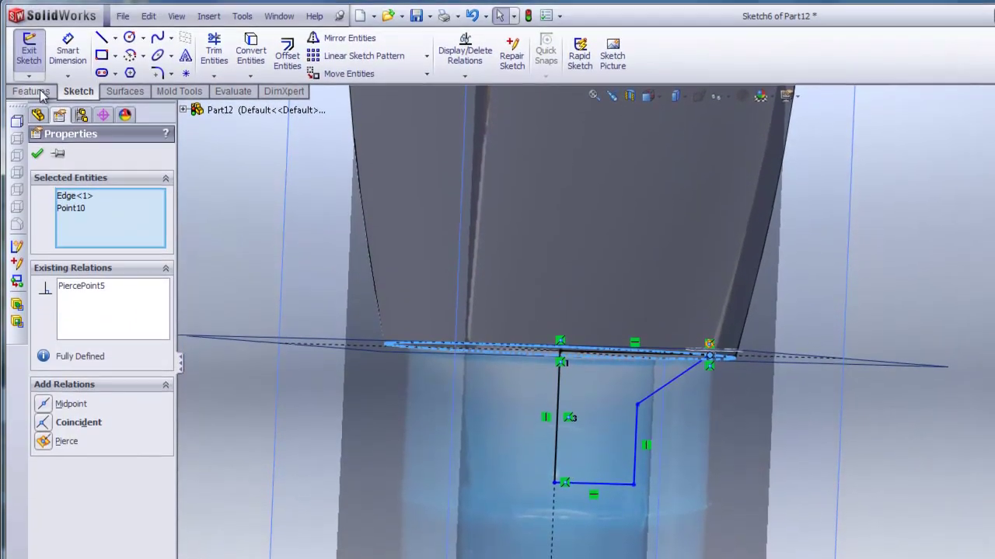
{"action": "left_click", "coordinate": [39, 92]}
{"action": "left_click", "coordinate": [69, 66]}
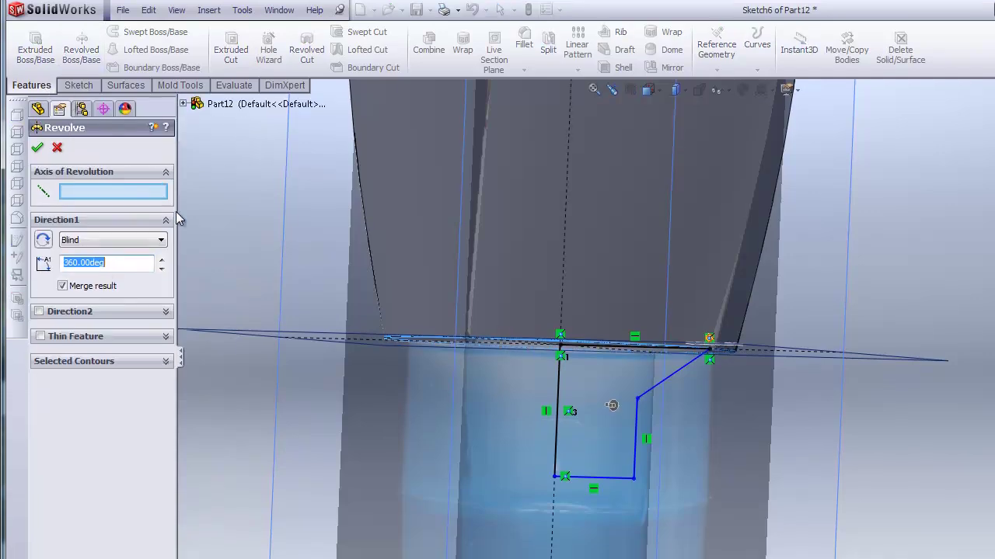
{"action": "left_click", "coordinate": [556, 332]}
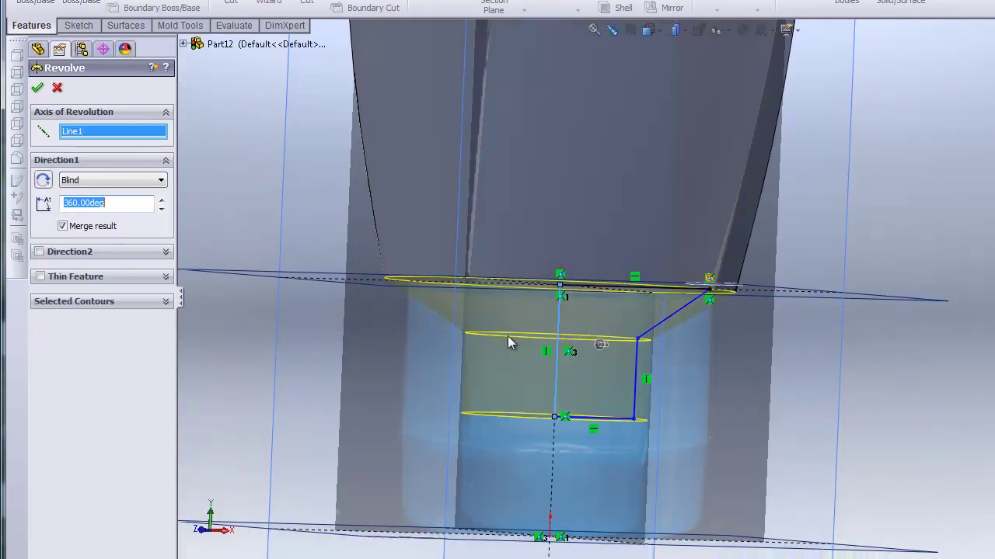
{"action": "middle_click_drag", "start_coordinate": [409, 363], "coordinate": [400, 459]}
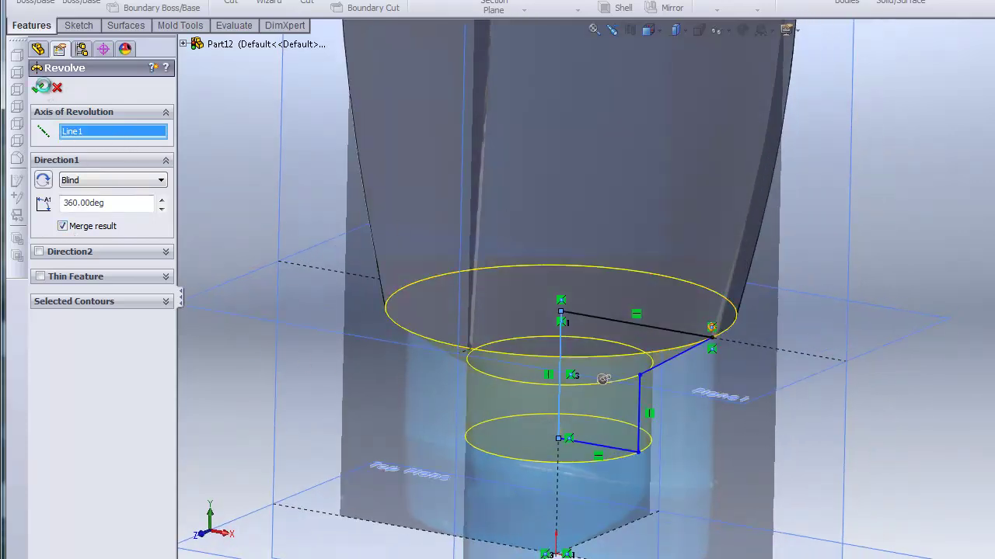
{"action": "left_click", "coordinate": [42, 86]}
{"action": "scroll", "coordinate": [776, 363], "scroll_direction": "up", "scroll_amount": 3}
{"action": "middle_click_drag", "start_coordinate": [826, 363], "coordinate": [906, 382]}
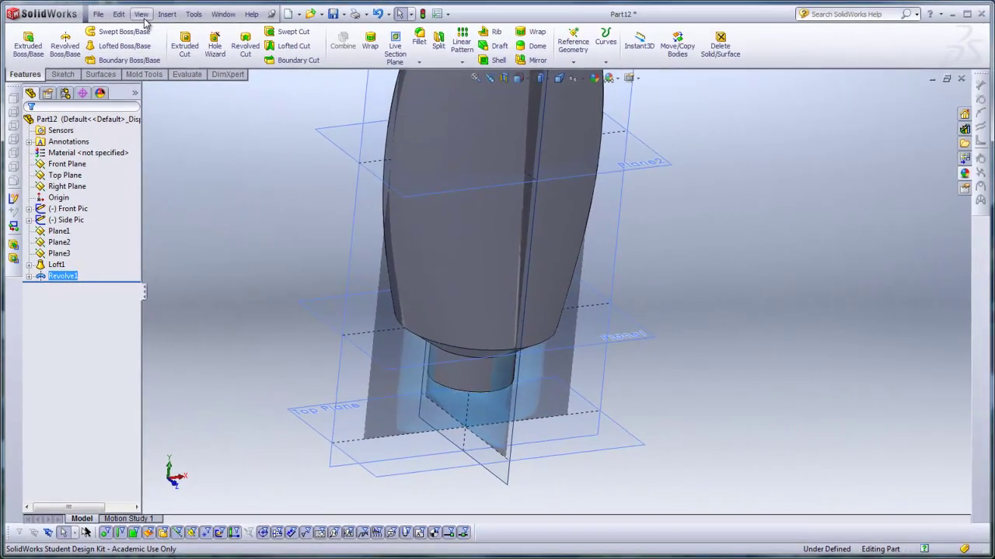
- Hide the reference planes and sketch pictures, and view the bare bottle body from several angles
{"action": "left_click", "coordinate": [141, 14]}
{"action": "left_click", "coordinate": [164, 101]}
{"action": "middle_click_drag", "start_coordinate": [362, 256], "coordinate": [557, 249]}
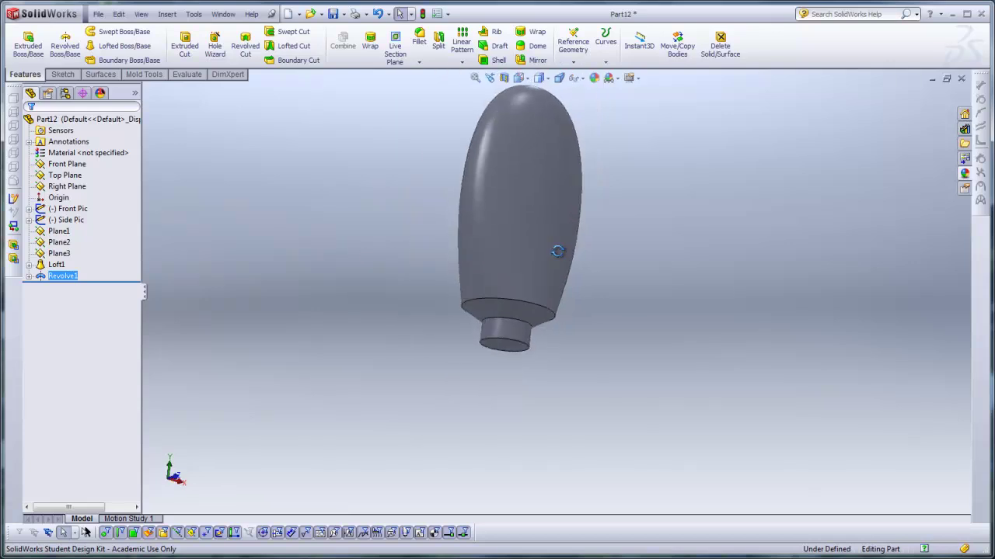
{"action": "middle_click_drag", "start_coordinate": [530, 191], "coordinate": [767, 342]}
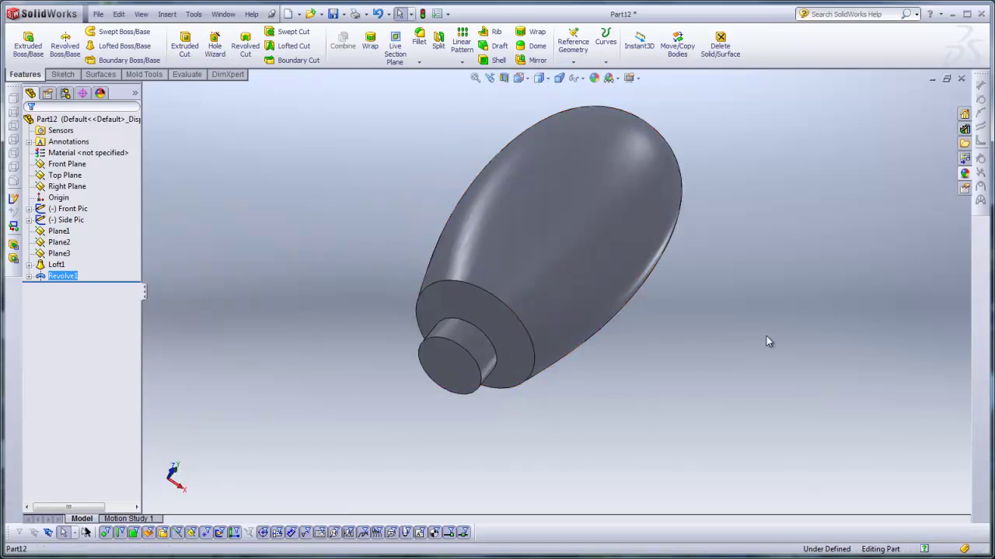
- Fillet the circular edge where the bottle body meets the neck shoulder with a 0.03 in constant radius
{"action": "left_click", "coordinate": [415, 52]}
{"action": "left_click", "coordinate": [490, 296]}
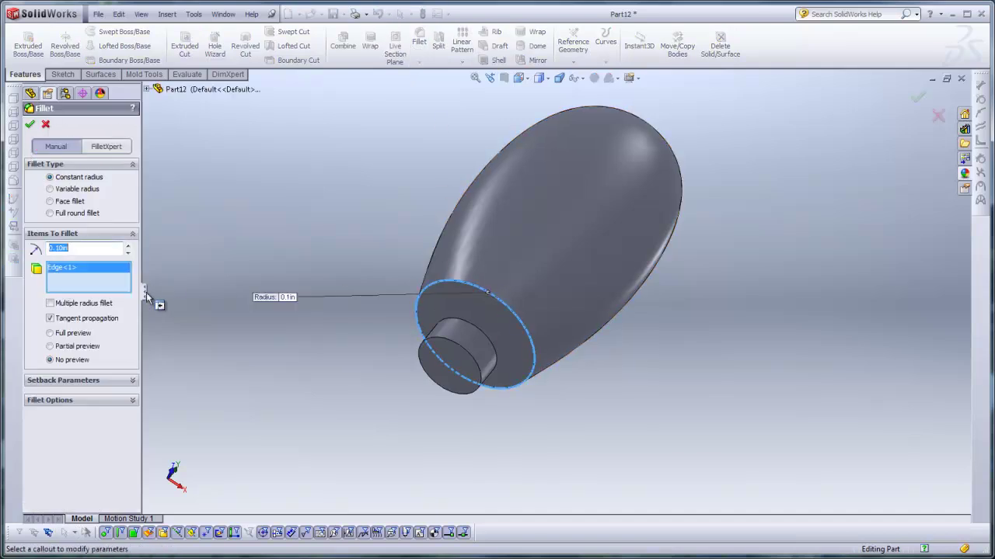
{"action": "type", "text": "0.03"}
{"action": "key", "text": "Return"}
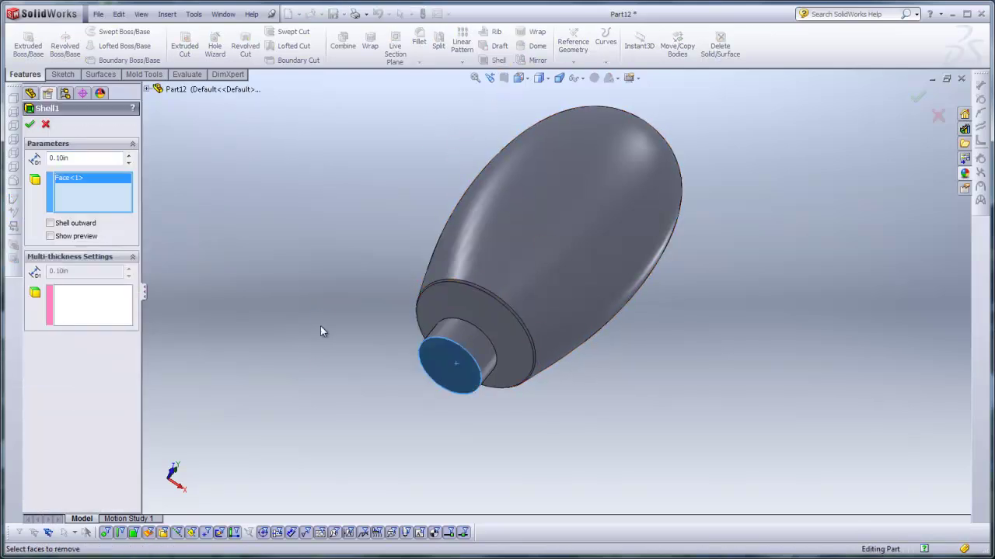
- Shell the bottle to a 0.02 in wall thickness, removing the neck's end face
{"action": "middle_click_drag", "start_coordinate": [321, 321], "coordinate": [311, 316]}
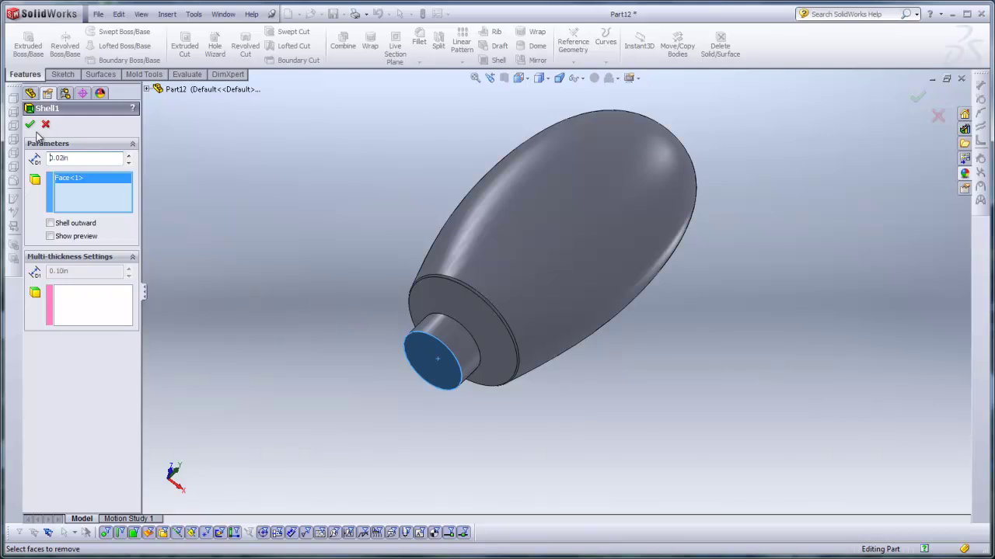
{"action": "key", "text": "Return"}
{"action": "middle_click_drag", "start_coordinate": [291, 295], "coordinate": [320, 344]}
- Show the hidden planes and reference pictures again, and start a sketch on the Front Plane in front view
{"action": "left_click", "coordinate": [140, 14]}
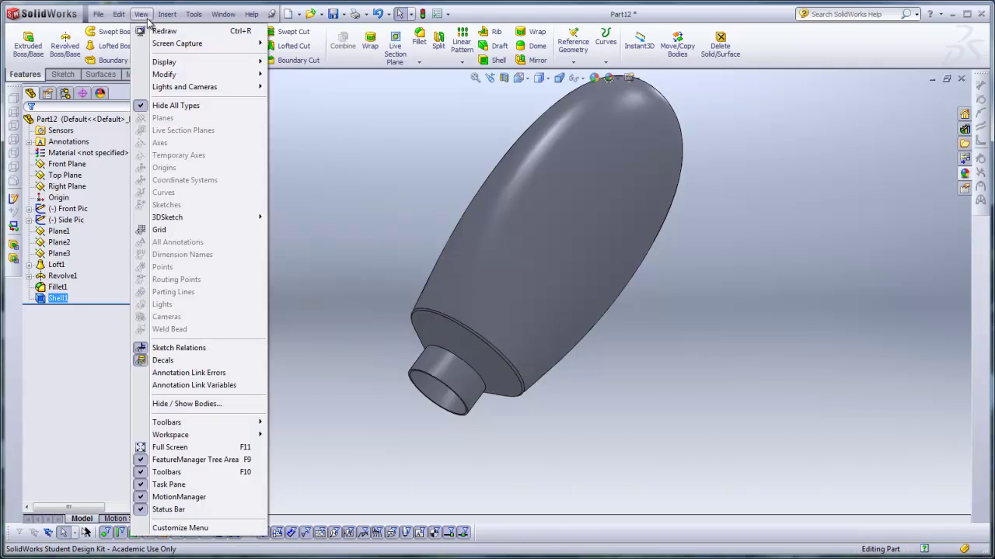
{"action": "left_click", "coordinate": [173, 106]}
{"action": "left_click", "coordinate": [522, 78]}
{"action": "left_click", "coordinate": [535, 111]}
{"action": "scroll", "coordinate": [524, 459], "scroll_direction": "down", "scroll_amount": 1}
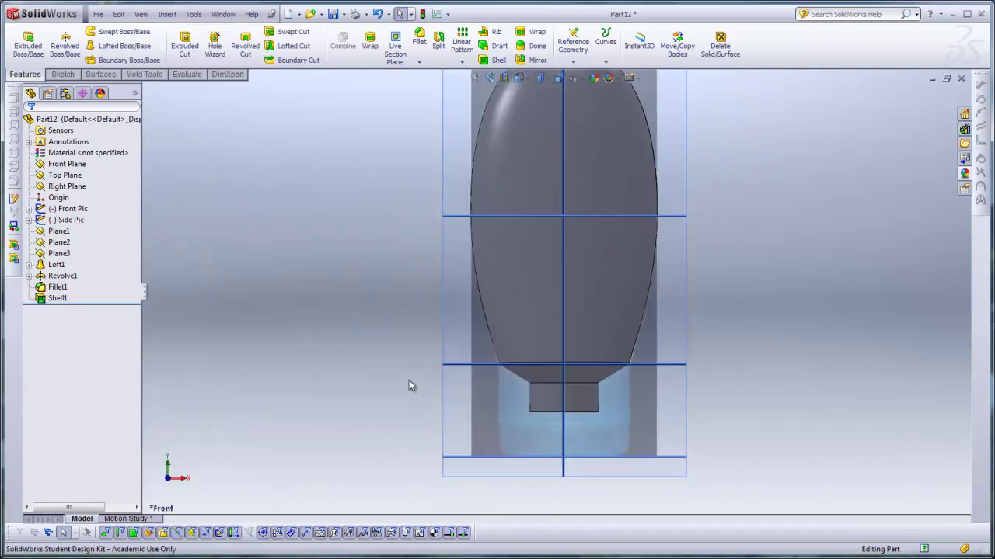
{"action": "left_click", "coordinate": [456, 376]}
{"action": "left_click", "coordinate": [480, 346]}
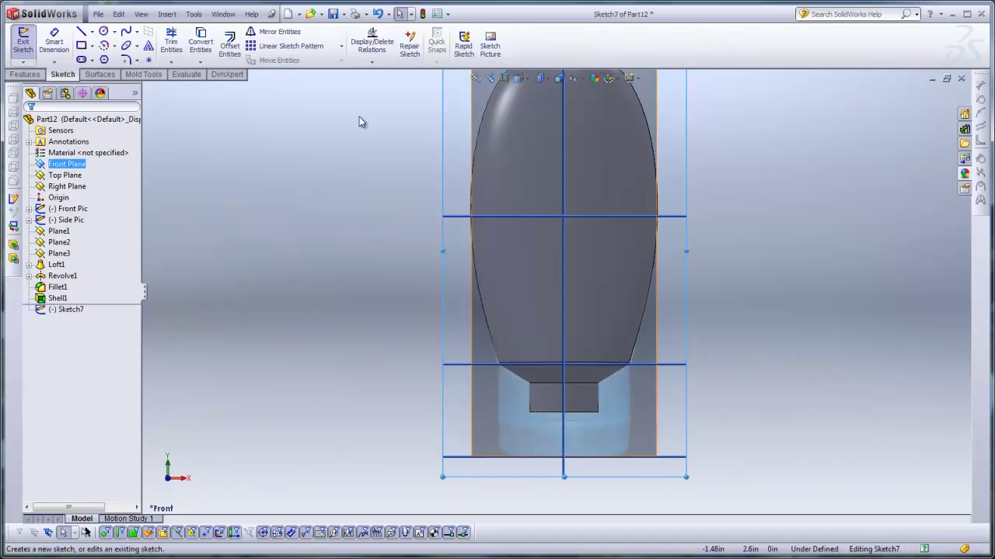
- Sketch the cap's vertical centre line from the bottle base plane to the Top Plane and a horizontal base line about 0.68 in long
{"action": "left_click", "coordinate": [81, 32]}
{"action": "scroll", "coordinate": [529, 351], "scroll_direction": "down", "scroll_amount": 3}
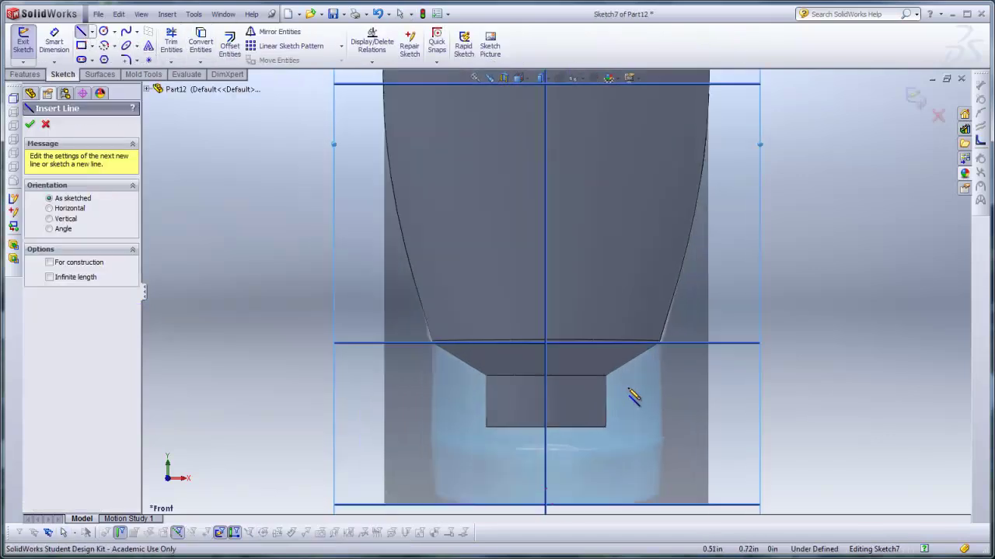
{"action": "scroll", "coordinate": [630, 395], "scroll_direction": "up", "scroll_amount": 1}
{"action": "scroll", "coordinate": [617, 399], "scroll_direction": "down", "scroll_amount": 1}
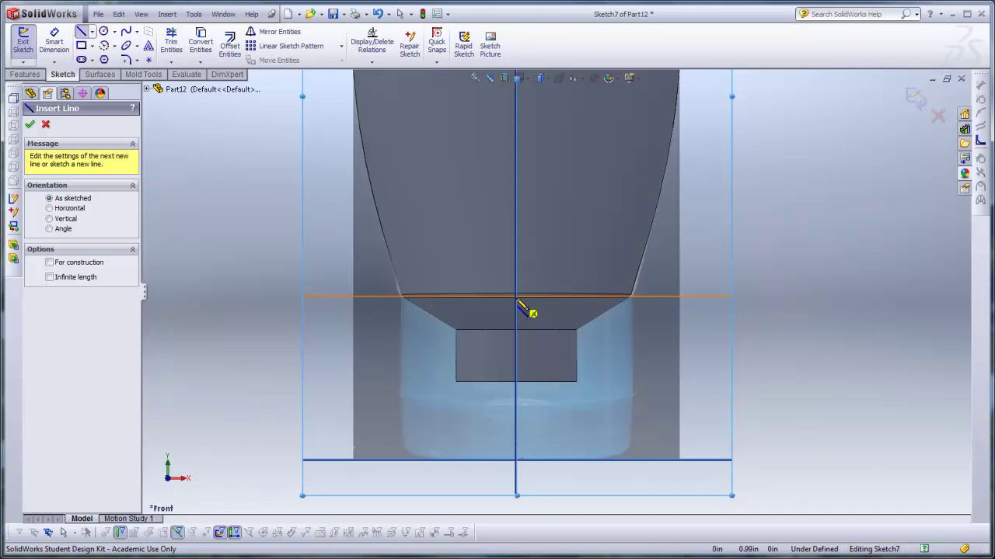
{"action": "left_click", "coordinate": [517, 298]}
{"action": "left_click", "coordinate": [517, 460]}
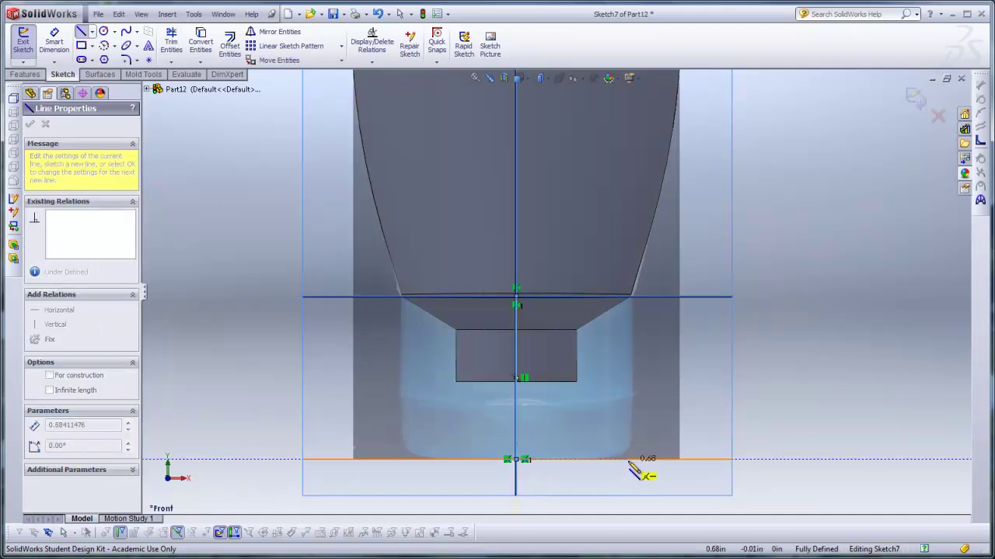
{"action": "left_click", "coordinate": [630, 459]}
- Continue the cap profile with a slanted side line about 0.38 in long and a small groove about 0.01 in high at the photo's cap seam
{"action": "scroll", "coordinate": [645, 453], "scroll_direction": "down", "scroll_amount": 3}
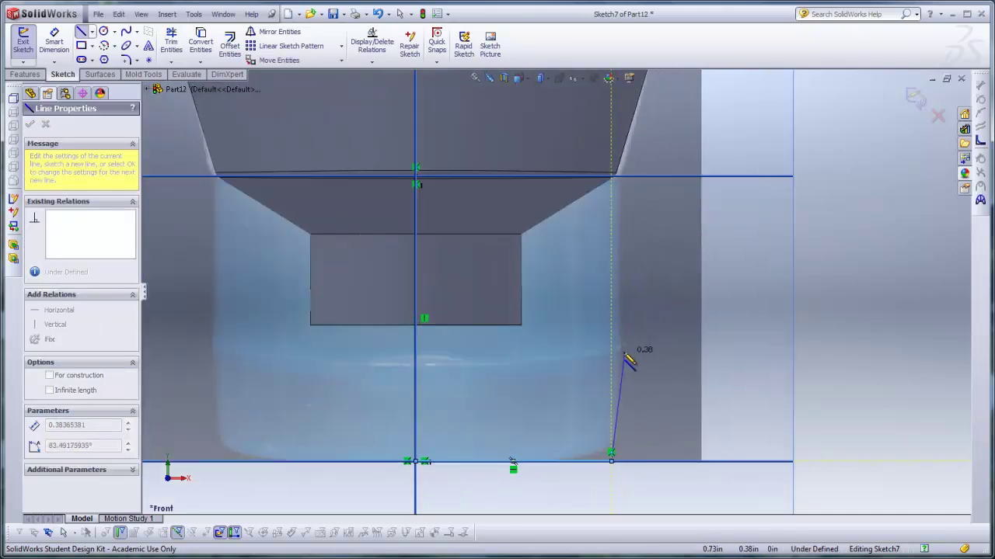
{"action": "left_click", "coordinate": [620, 354]}
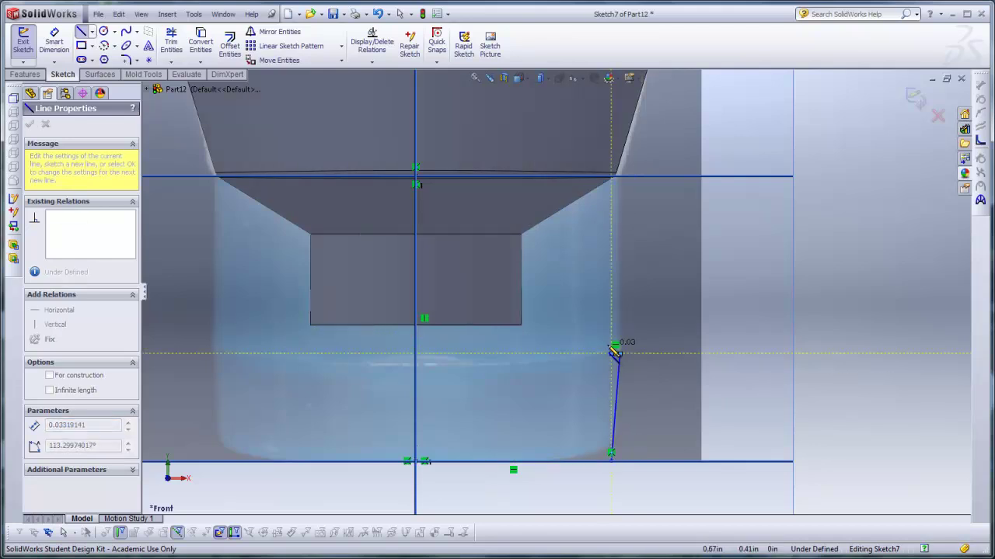
{"action": "scroll", "coordinate": [615, 350], "scroll_direction": "down", "scroll_amount": 3}
{"action": "scroll", "coordinate": [614, 350], "scroll_direction": "down", "scroll_amount": 2}
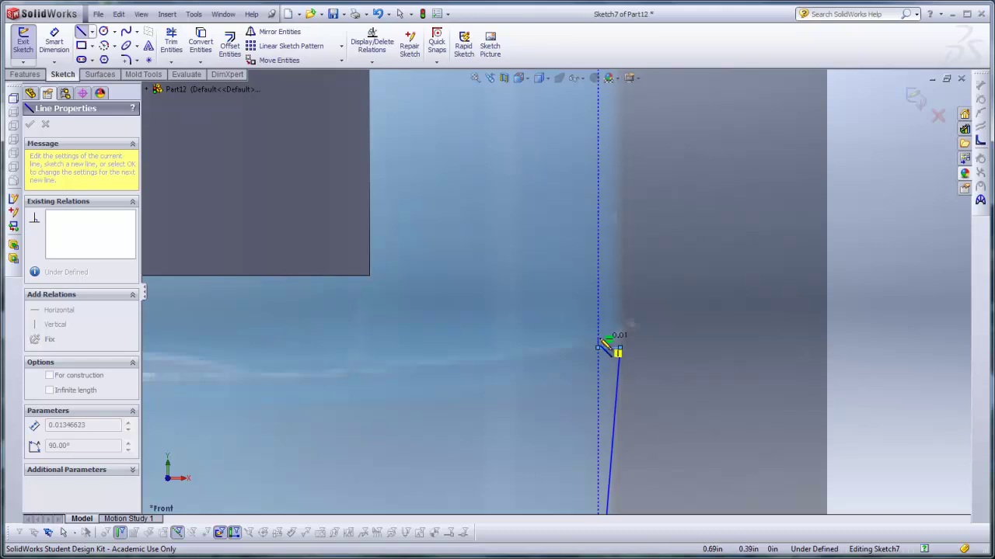
{"action": "left_click", "coordinate": [599, 342]}
- Close the cap profile with a vertical line about 0.61 in long and a horizontal line about 0.71 in long back to the centre line
{"action": "scroll", "coordinate": [599, 342], "scroll_direction": "up", "scroll_amount": 4}
{"action": "scroll", "coordinate": [610, 210], "scroll_direction": "up", "scroll_amount": 2}
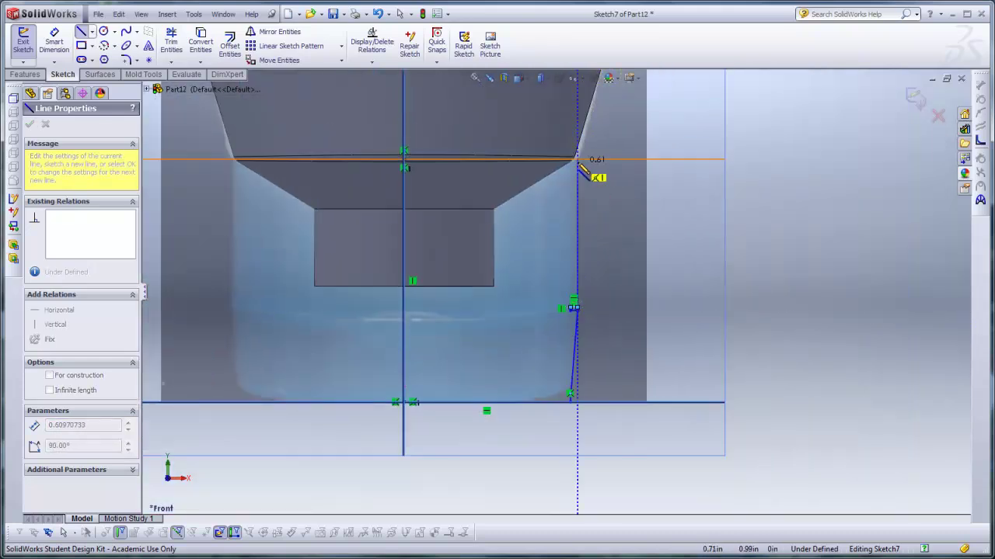
{"action": "left_click", "coordinate": [577, 161]}
{"action": "left_click", "coordinate": [405, 161]}
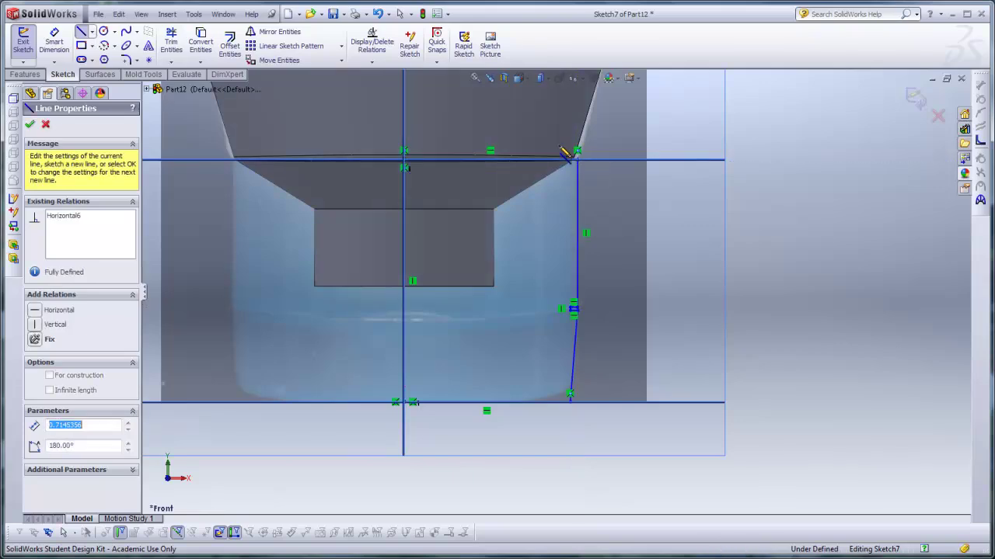
{"action": "right_click", "coordinate": [580, 150]}
{"action": "left_click", "coordinate": [614, 136]}
{"action": "right_click", "coordinate": [623, 146]}
{"action": "left_click", "coordinate": [639, 149]}
- Move the cap profile's vertical side inward to the bottle's base corner, and shift the slanted line to match it
{"action": "mouse_move", "coordinate": [606, 202]}
{"action": "middle_mouse_down"}
{"action": "mouse_move", "coordinate": [567, 233]}
{"action": "mouse_move", "coordinate": [573, 219]}
{"action": "mouse_move", "coordinate": [571, 237]}
{"action": "middle_mouse_up"}
{"action": "scroll", "coordinate": [757, 319], "scroll_direction": "down", "scroll_amount": 3}
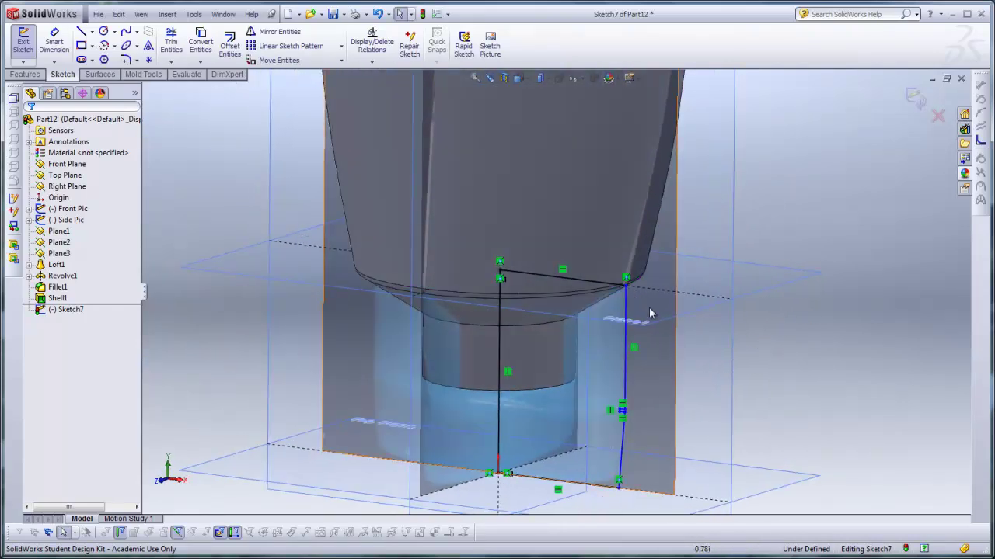
{"action": "scroll", "coordinate": [653, 315], "scroll_direction": "down", "scroll_amount": 5}
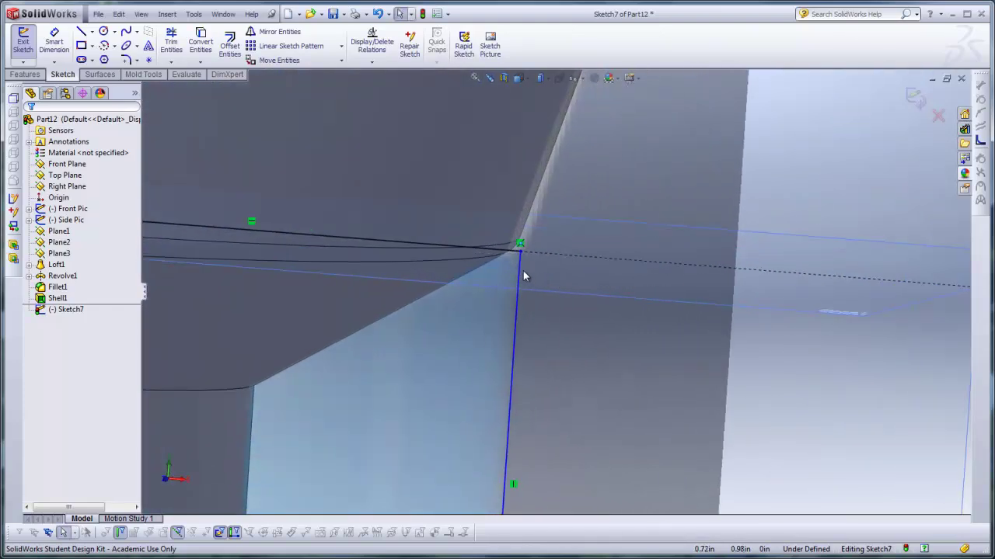
{"action": "left_click", "coordinate": [516, 276]}
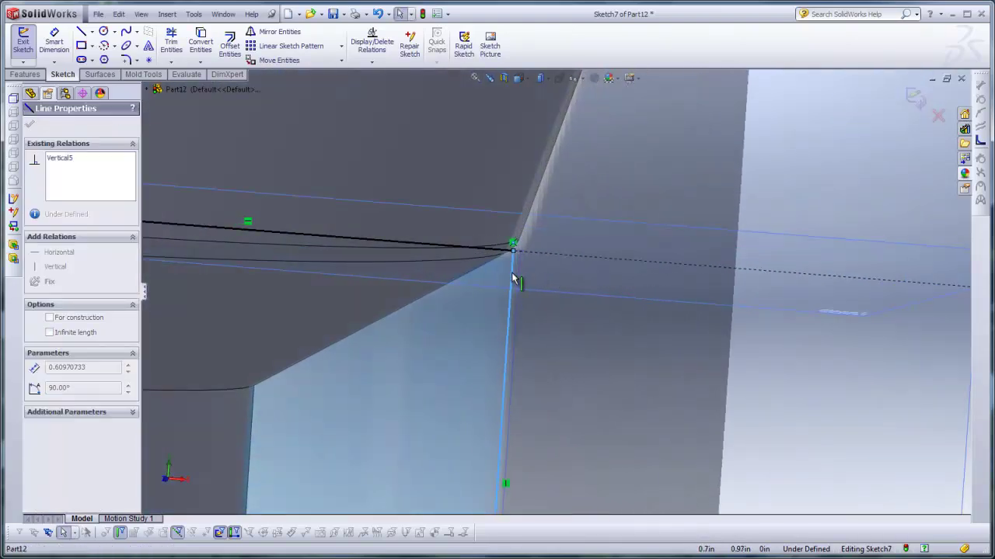
{"action": "scroll", "coordinate": [560, 451], "scroll_direction": "up", "scroll_amount": 4}
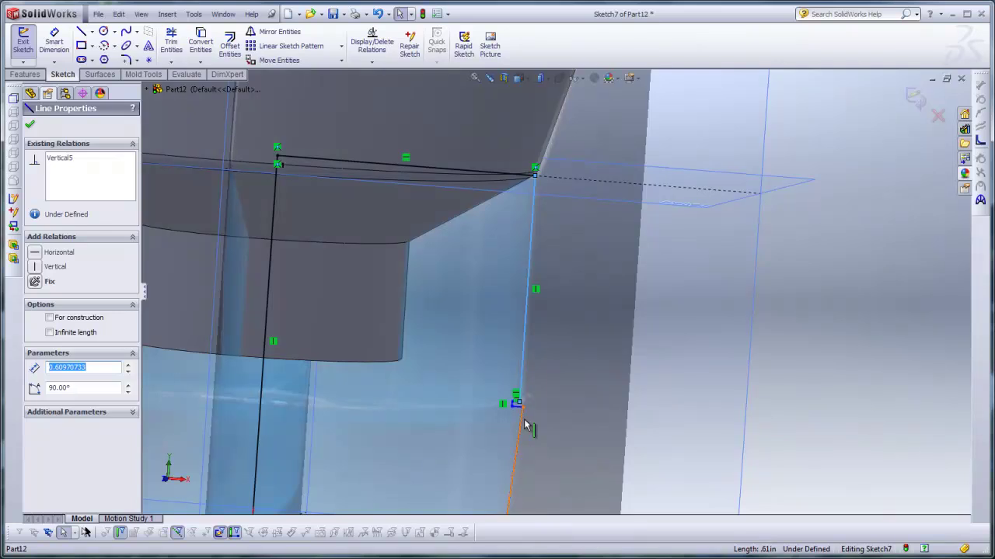
{"action": "left_click_drag", "start_coordinate": [525, 427], "coordinate": [492, 425]}
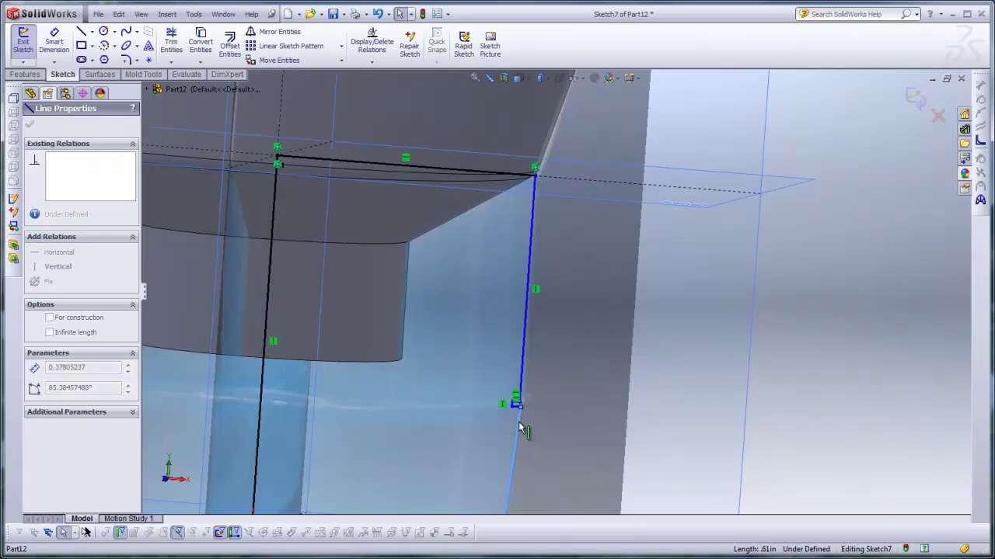
{"action": "left_click_drag", "start_coordinate": [518, 427], "coordinate": [519, 427]}
{"action": "left_click", "coordinate": [568, 420]}
- Add a Vertical relation between the two outer corner points of the cap profile's groove
{"action": "scroll", "coordinate": [535, 431], "scroll_direction": "down", "scroll_amount": 7}
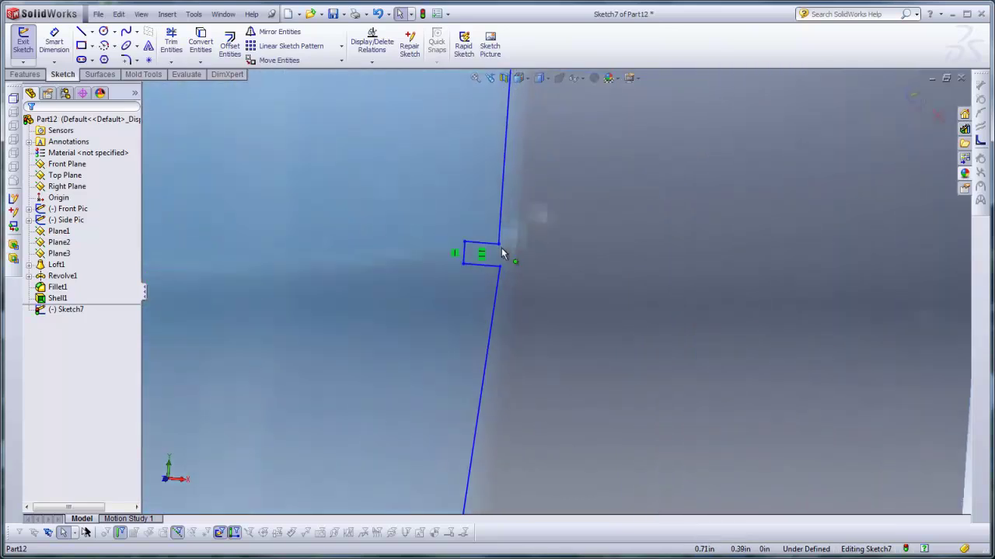
{"action": "left_click", "coordinate": [500, 246]}
{"action": "left_click", "coordinate": [498, 268], "text": "ctrl"}
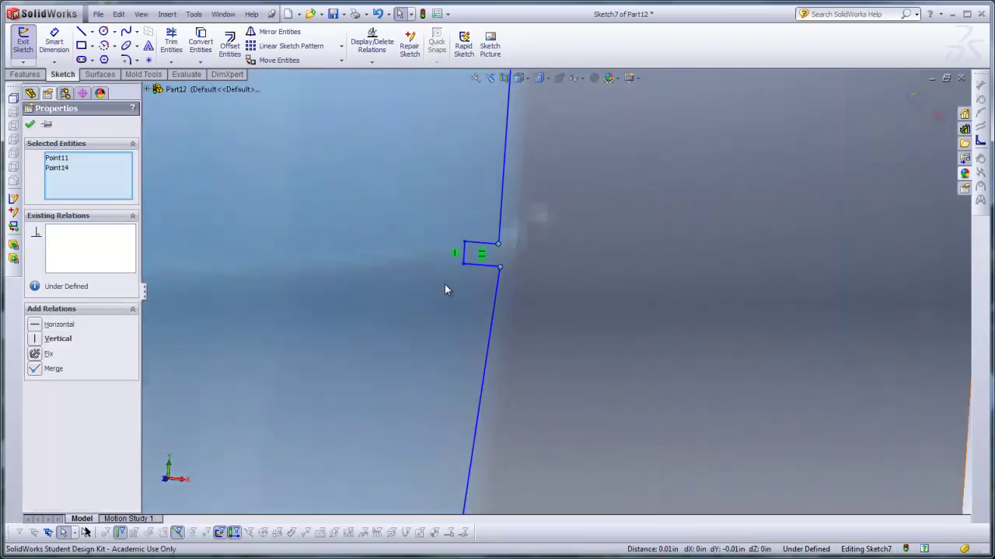
{"action": "left_click", "coordinate": [39, 338]}
{"action": "key", "text": "Escape"}
- Revolve the cap profile 360 degrees about its vertical centre line as a separate body, with merge result turned off
{"action": "scroll", "coordinate": [619, 295], "scroll_direction": "up", "scroll_amount": 5}
{"action": "scroll", "coordinate": [589, 216], "scroll_direction": "up", "scroll_amount": 1}
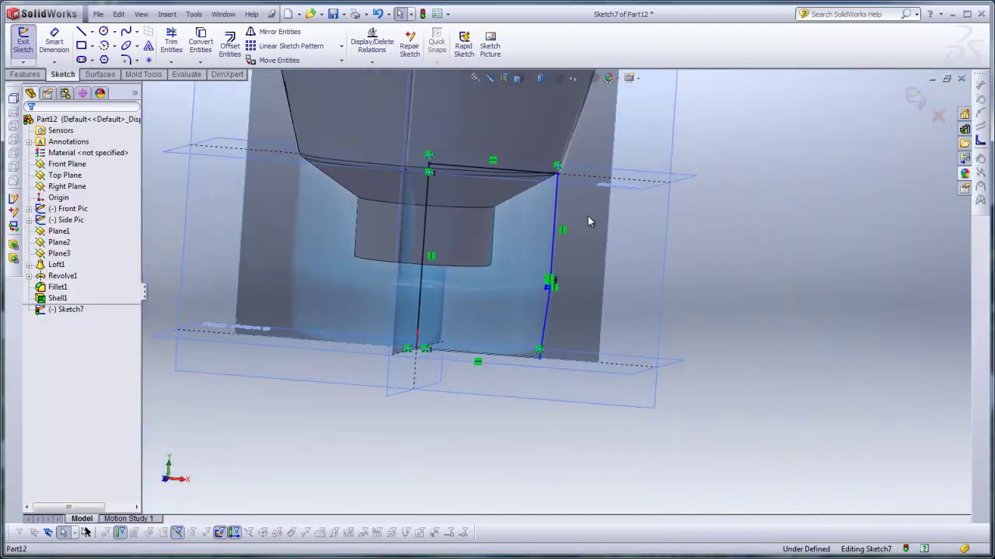
{"action": "middle_click_drag", "start_coordinate": [592, 234], "coordinate": [577, 232]}
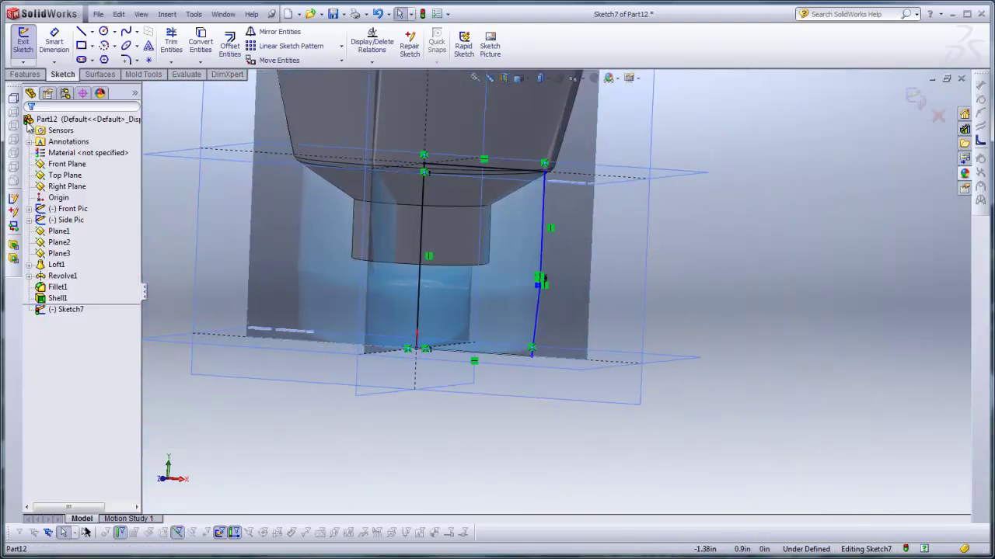
{"action": "left_click", "coordinate": [26, 74]}
{"action": "left_click", "coordinate": [67, 39]}
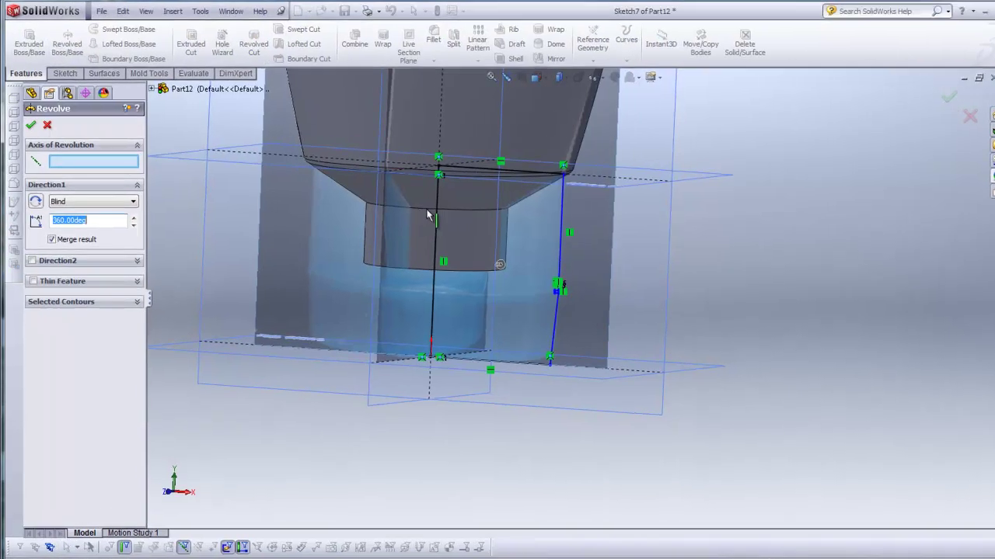
{"action": "left_click", "coordinate": [435, 217]}
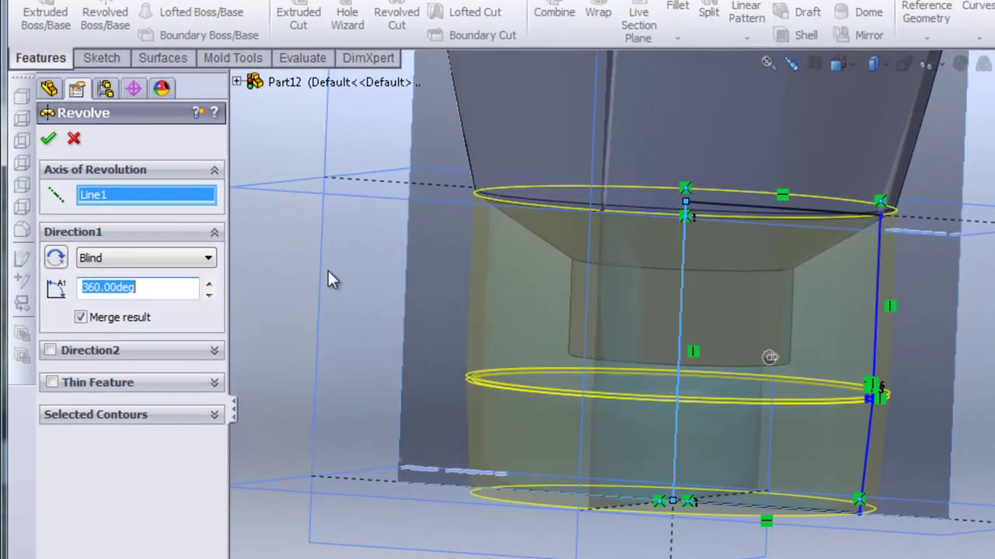
{"action": "left_click", "coordinate": [82, 319]}
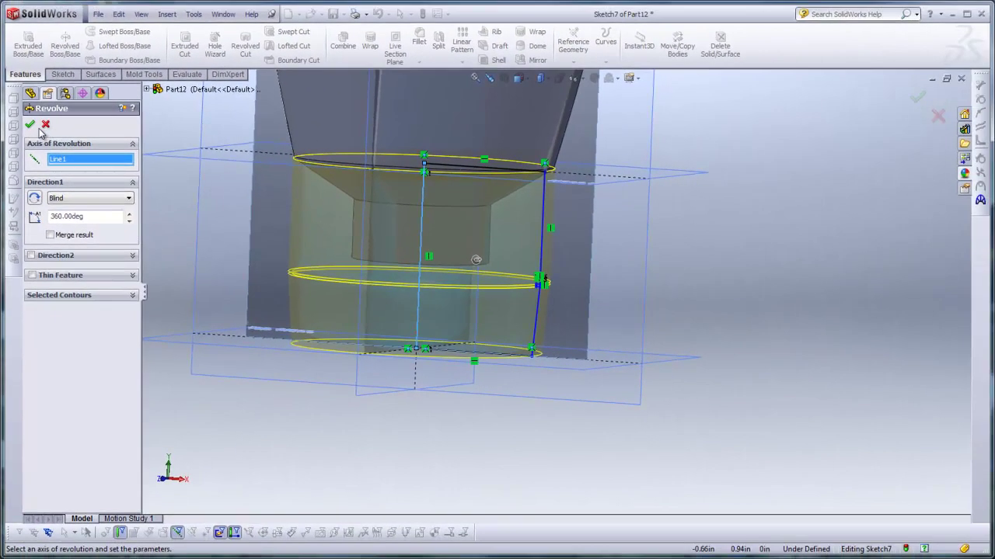
{"action": "left_click", "coordinate": [48, 138]}
- Fillet the circular edge of the cap's flat end face with a 0.03 in constant radius
{"action": "mouse_move", "coordinate": [402, 204]}
{"action": "middle_mouse_down"}
{"action": "mouse_move", "coordinate": [348, 240]}
{"action": "mouse_move", "coordinate": [396, 201]}
{"action": "middle_mouse_up"}
{"action": "scroll", "coordinate": [400, 206], "scroll_direction": "down", "scroll_amount": 3}
{"action": "middle_click_drag", "start_coordinate": [355, 176], "coordinate": [453, 313]}
{"action": "scroll", "coordinate": [453, 313], "scroll_direction": "down", "scroll_amount": 2}
{"action": "middle_click_drag", "start_coordinate": [516, 423], "coordinate": [497, 256]}
{"action": "left_click", "coordinate": [424, 41]}
{"action": "scroll", "coordinate": [549, 387], "scroll_direction": "up", "scroll_amount": 2}
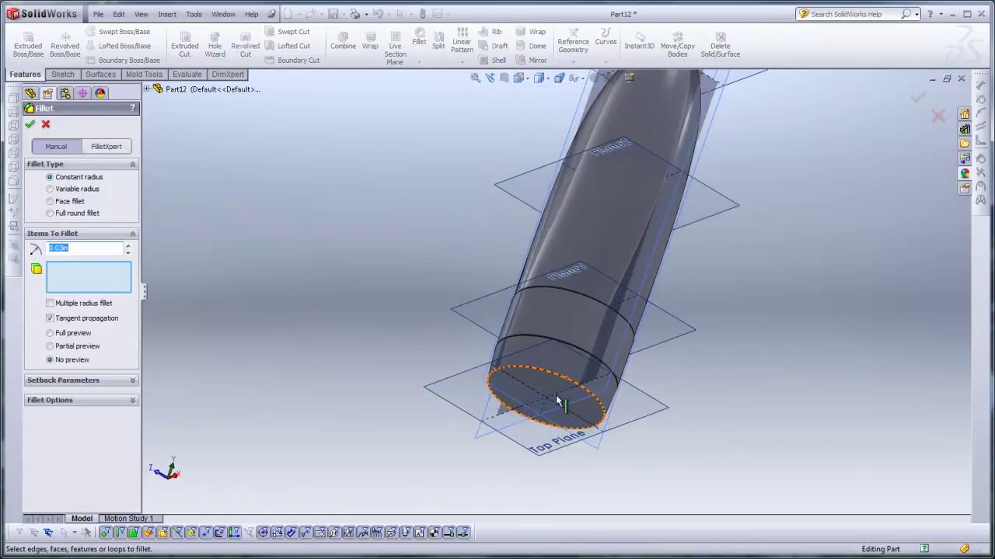
{"action": "left_click", "coordinate": [547, 382]}
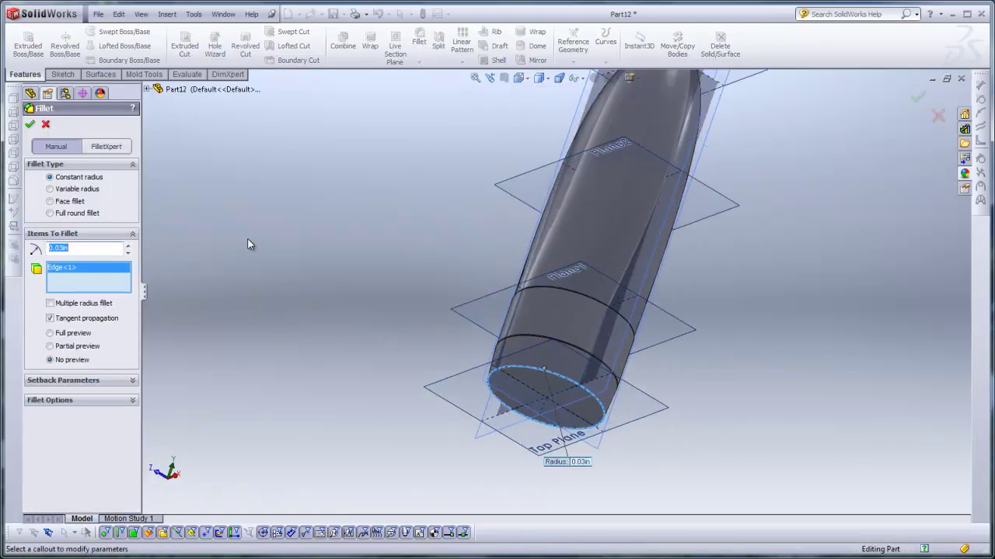
{"action": "left_click", "coordinate": [31, 125]}
- Hide all reference planes and sketch pictures, and view the capped bottle from another angle
{"action": "middle_click_drag", "start_coordinate": [481, 244], "coordinate": [722, 337]}
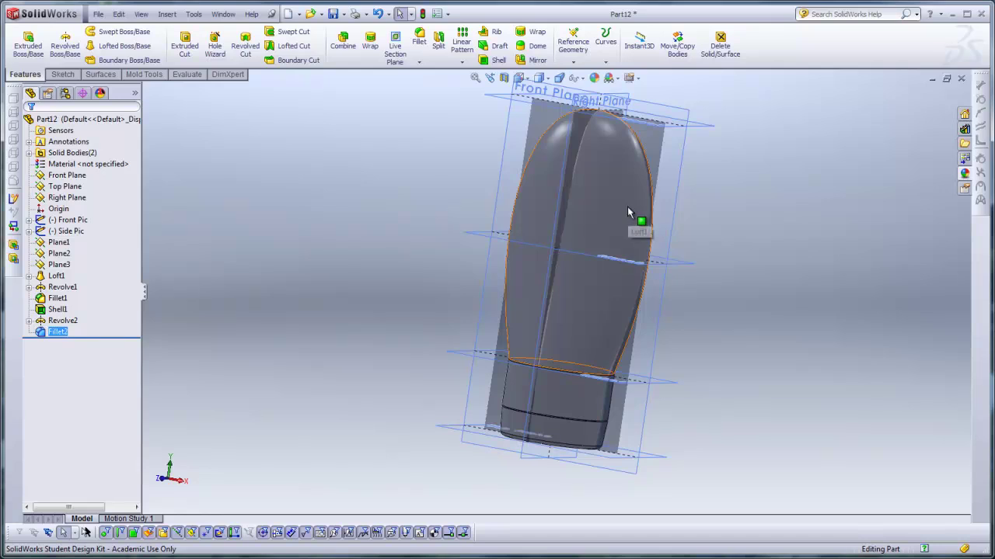
{"action": "left_click", "coordinate": [141, 14]}
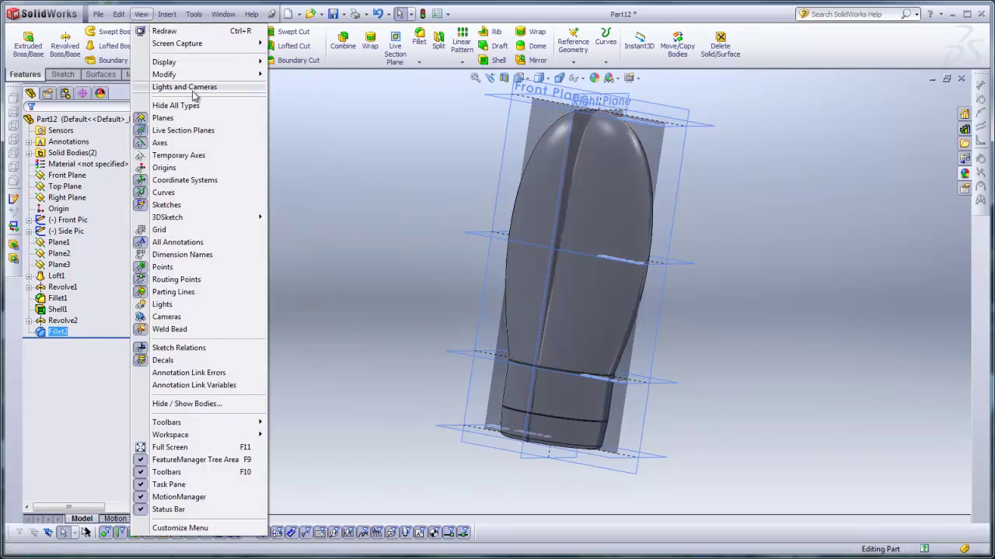
{"action": "left_click", "coordinate": [365, 105]}
{"action": "middle_click_drag", "start_coordinate": [407, 242], "coordinate": [170, 289]}
- Make the bottle's Shell1 solid body transparent, and inspect the bottle and cap from another angle
{"action": "left_click", "coordinate": [62, 154]}
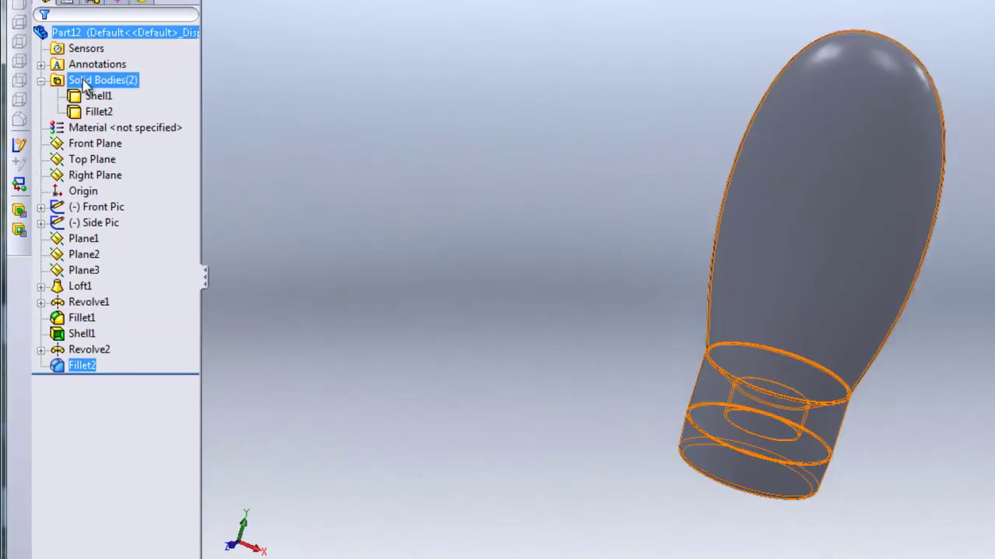
{"action": "left_click", "coordinate": [97, 96]}
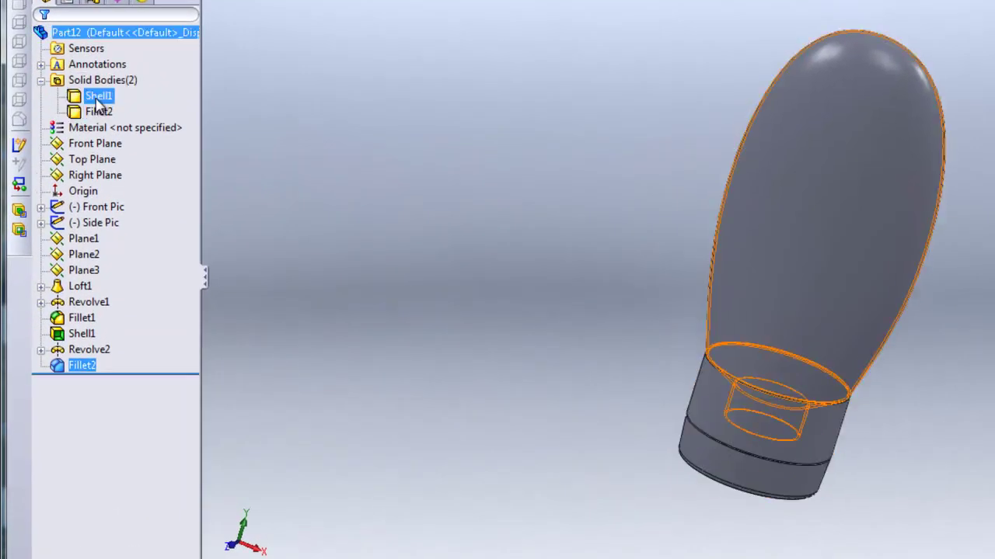
{"action": "left_click", "coordinate": [97, 98]}
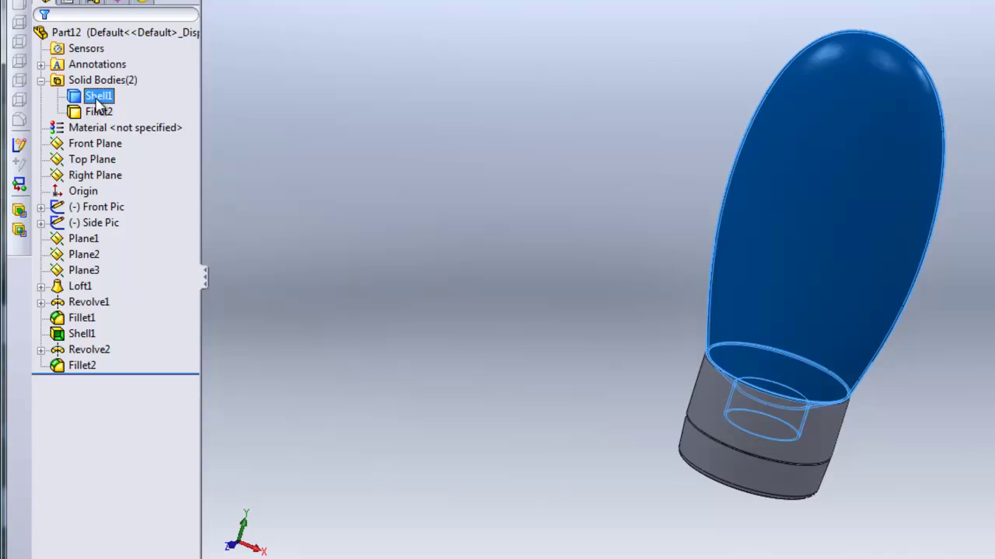
{"action": "right_click", "coordinate": [98, 96]}
{"action": "left_click", "coordinate": [200, 232]}
{"action": "left_click", "coordinate": [557, 256]}
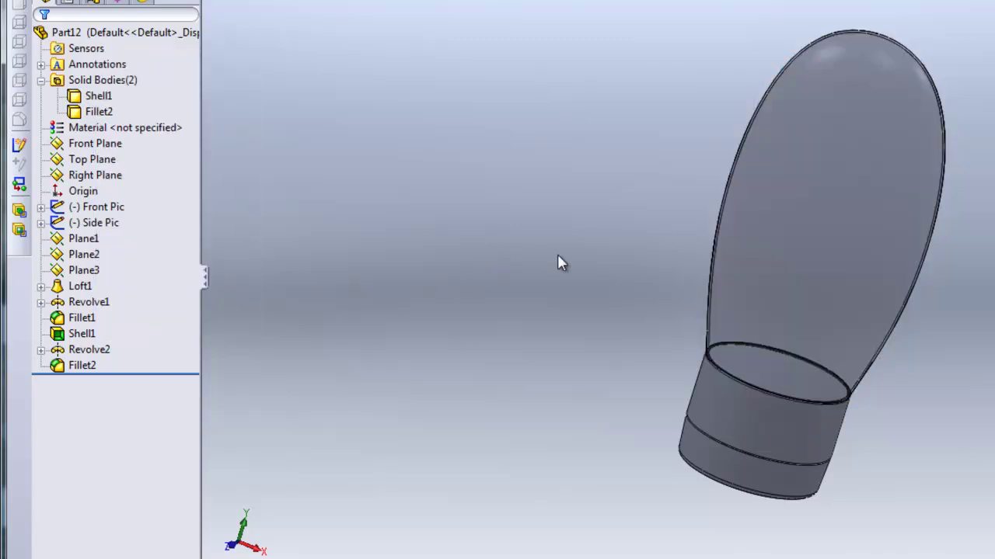
{"action": "middle_click_drag", "start_coordinate": [557, 257], "coordinate": [534, 204]}
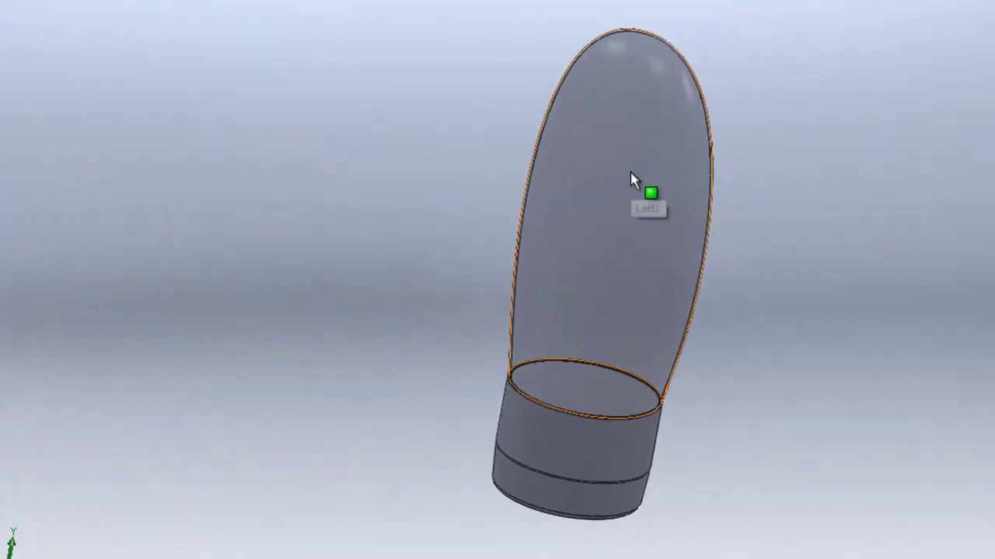
- Hide the transparent bottle body so that only the cap is left in view
{"action": "left_click", "coordinate": [840, 167]}
{"action": "right_click", "coordinate": [534, 182]}
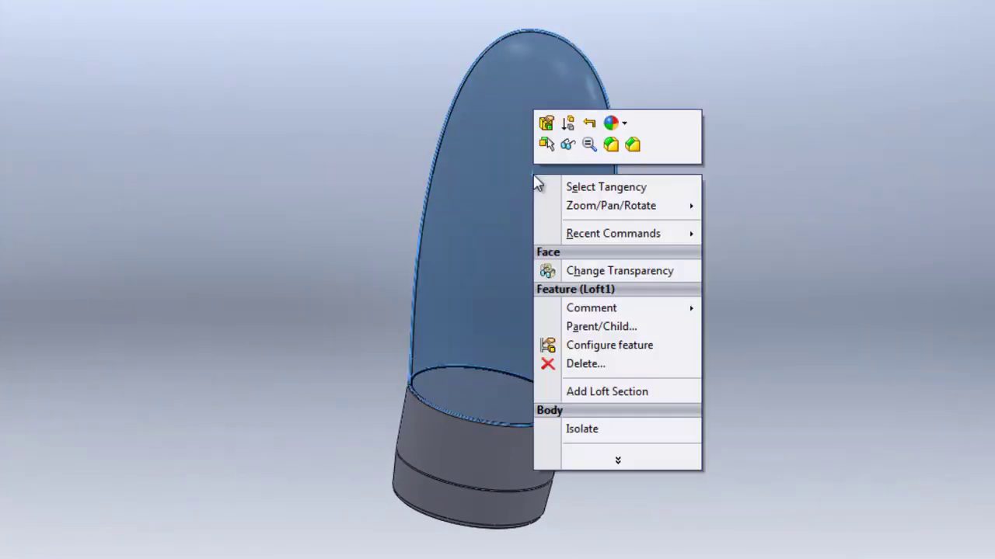
{"action": "left_click", "coordinate": [567, 146]}
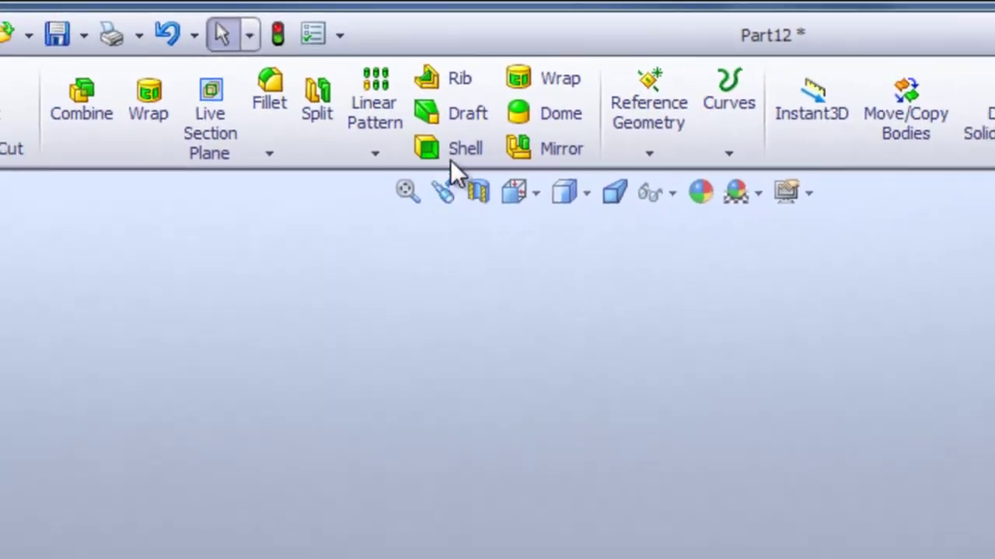
- Shell the cap to a 0.02 in wall thickness, removing its flat circular face on the bottle side
{"action": "left_click", "coordinate": [492, 71]}
{"action": "left_click", "coordinate": [614, 381]}
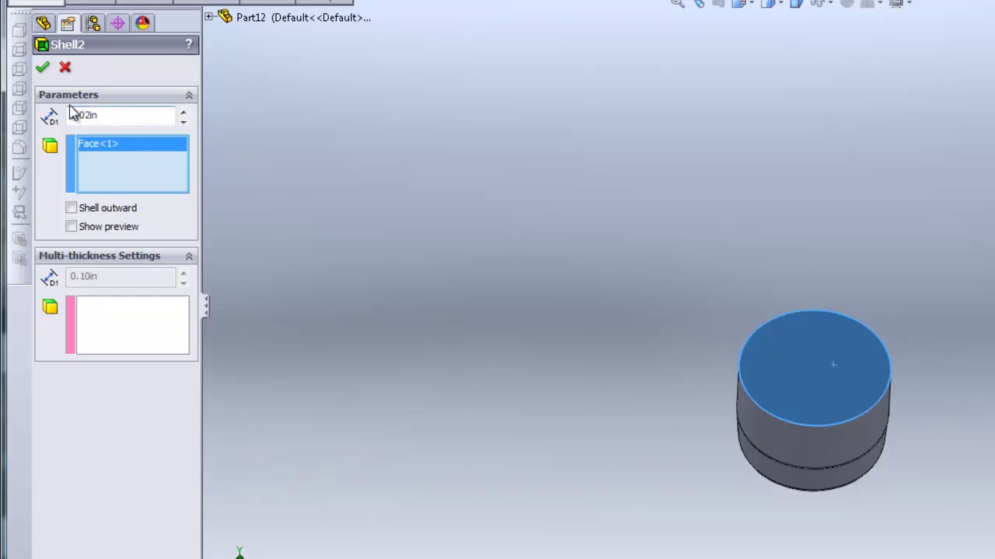
{"action": "left_click", "coordinate": [41, 68]}
{"action": "middle_click_drag", "start_coordinate": [638, 309], "coordinate": [599, 281]}
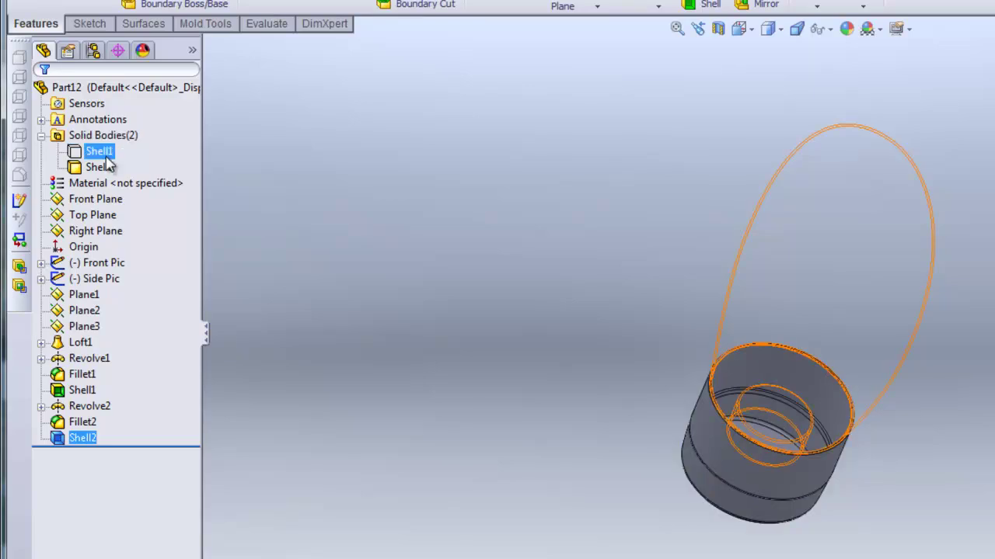
- Show the bottle's Shell1 solid body again and view it together with the hollow cap
{"action": "right_click", "coordinate": [99, 151]}
{"action": "left_click", "coordinate": [114, 133]}
{"action": "middle_click_drag", "start_coordinate": [362, 244], "coordinate": [634, 377]}
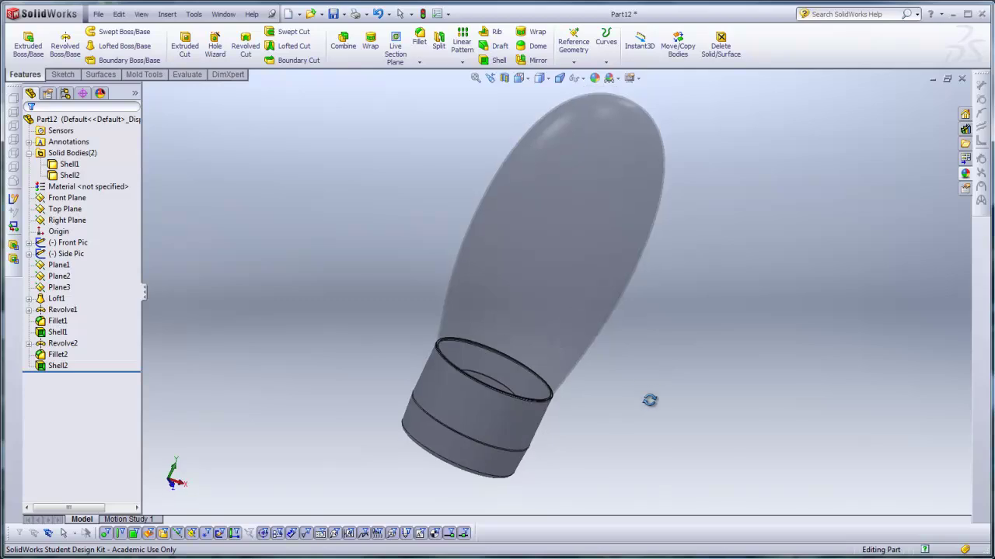
{"action": "scroll", "coordinate": [585, 317], "scroll_direction": "up", "scroll_amount": 2}
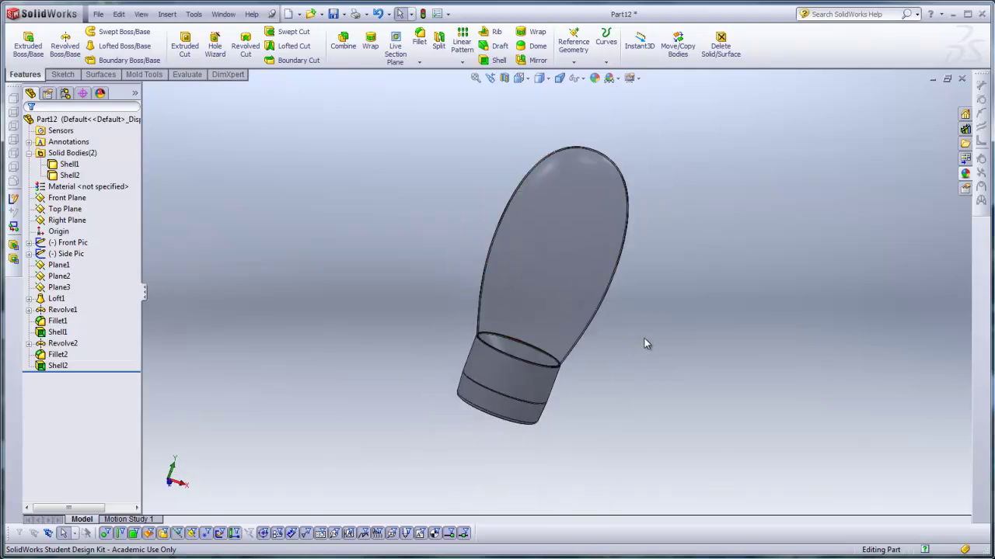
{"action": "middle_click_drag", "start_coordinate": [663, 334], "coordinate": [670, 355], "text": "ctrl"}
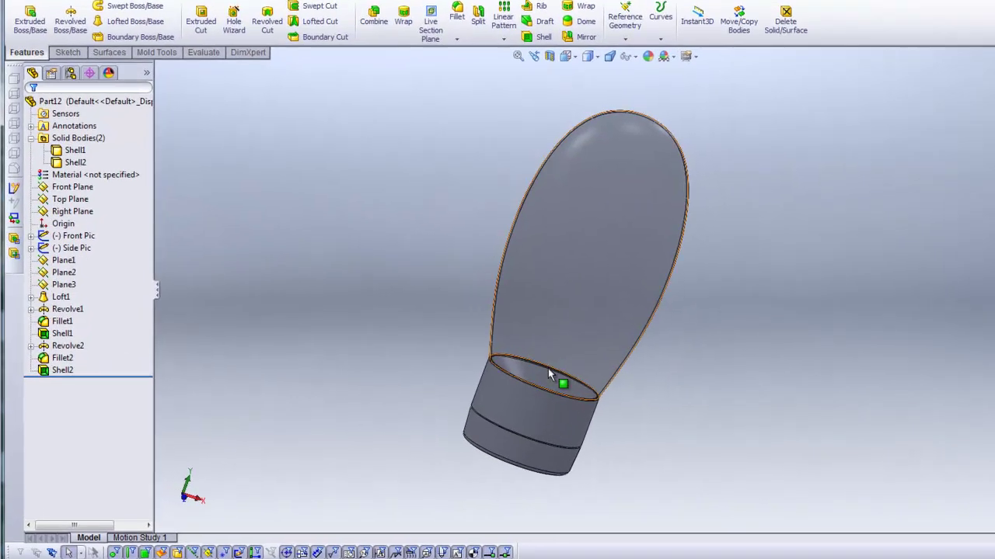
- Apply a blue colour (RGB 71, 160, 255) to the cap's Shell2 body and inspect the coloured model from other angles
{"action": "left_click", "coordinate": [82, 199]}
{"action": "left_click", "coordinate": [99, 109]}
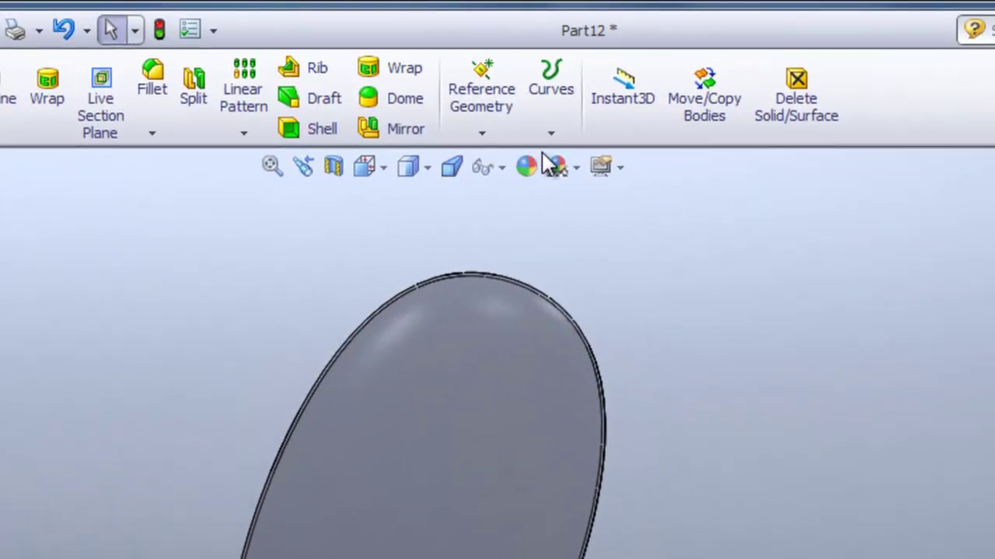
{"action": "left_click", "coordinate": [534, 168]}
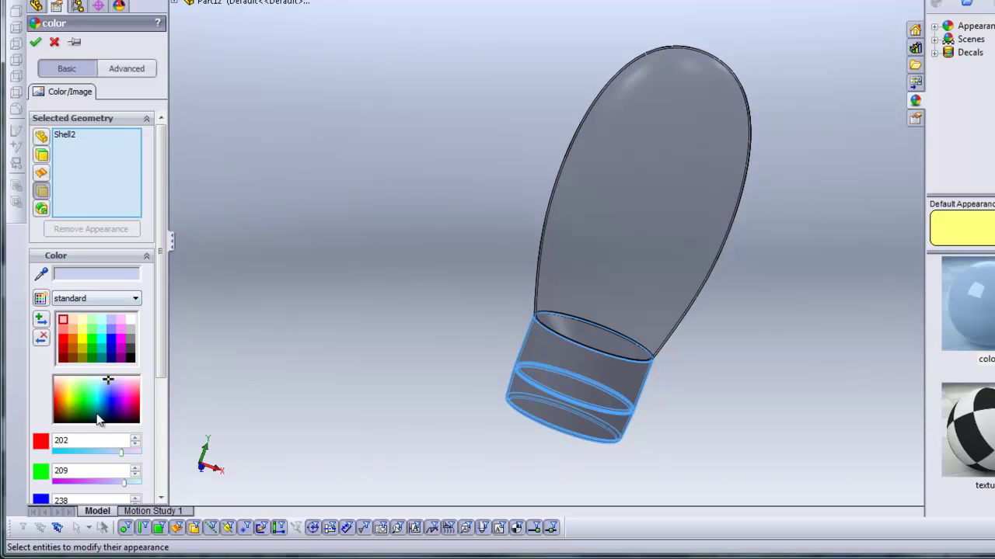
{"action": "mouse_move", "coordinate": [101, 398]}
{"action": "left_mouse_down"}
{"action": "mouse_move", "coordinate": [88, 391]}
{"action": "mouse_move", "coordinate": [108, 393]}
{"action": "left_mouse_up"}
{"action": "left_click", "coordinate": [105, 393]}
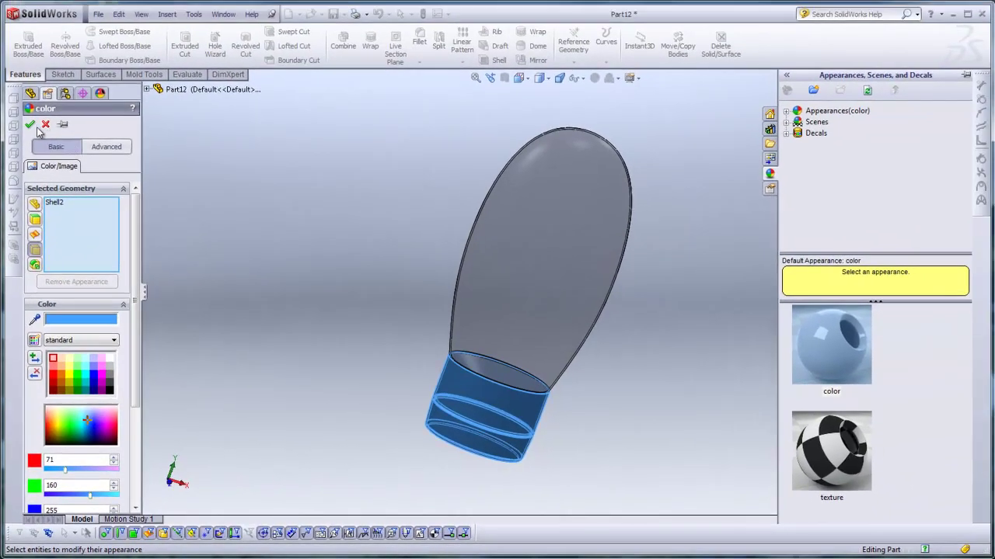
{"action": "left_click", "coordinate": [35, 42]}
{"action": "left_click", "coordinate": [367, 235]}
{"action": "middle_click_drag", "start_coordinate": [378, 237], "coordinate": [432, 410]}
{"action": "middle_click_drag", "start_coordinate": [223, 284], "coordinate": [367, 208]}
- Save the part as Plastic_Squeeze_Bottle_04.SLDPRT in the folder of the earlier squeeze bottle versions
{"action": "left_click", "coordinate": [103, 19]}
{"action": "left_click", "coordinate": [125, 104]}
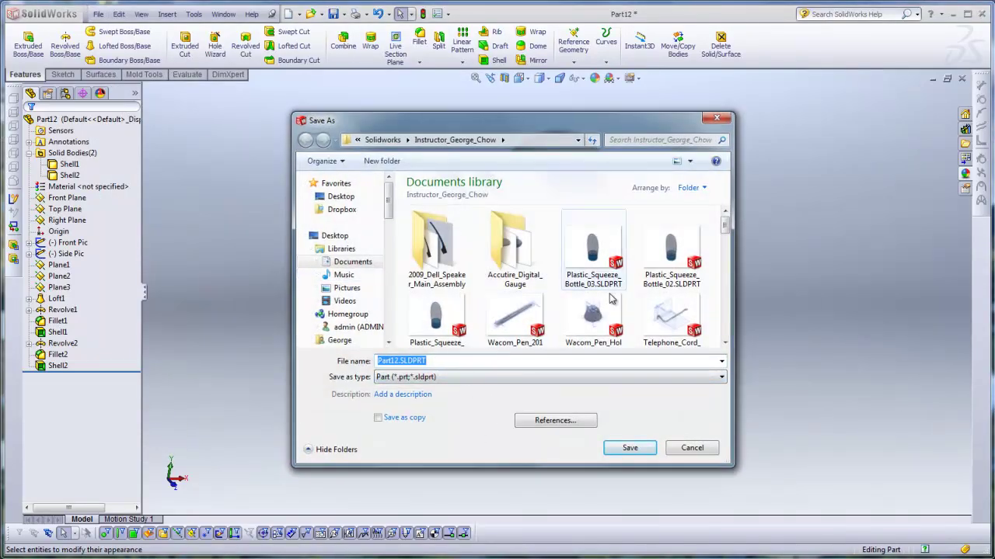
{"action": "left_click", "coordinate": [595, 257]}
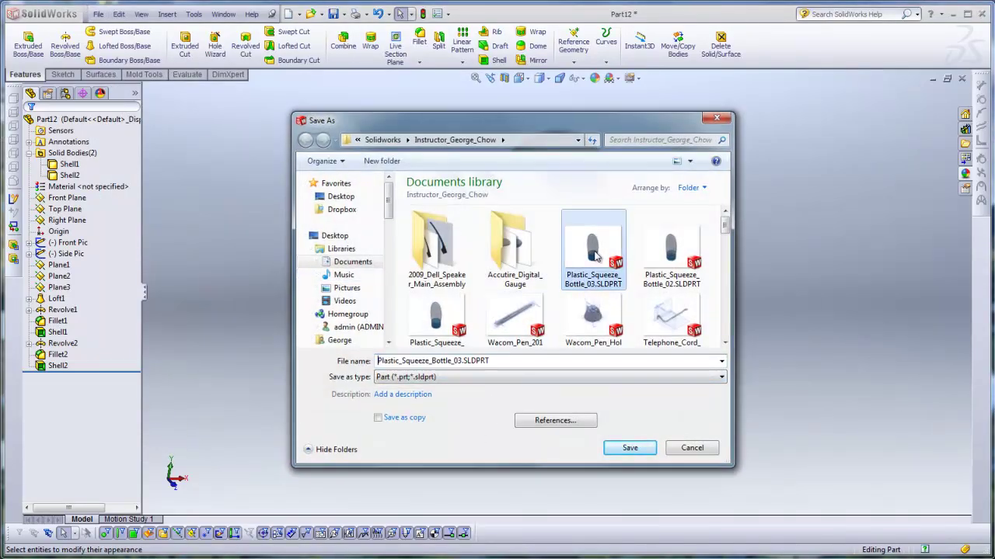
{"action": "double_click", "coordinate": [459, 360]}
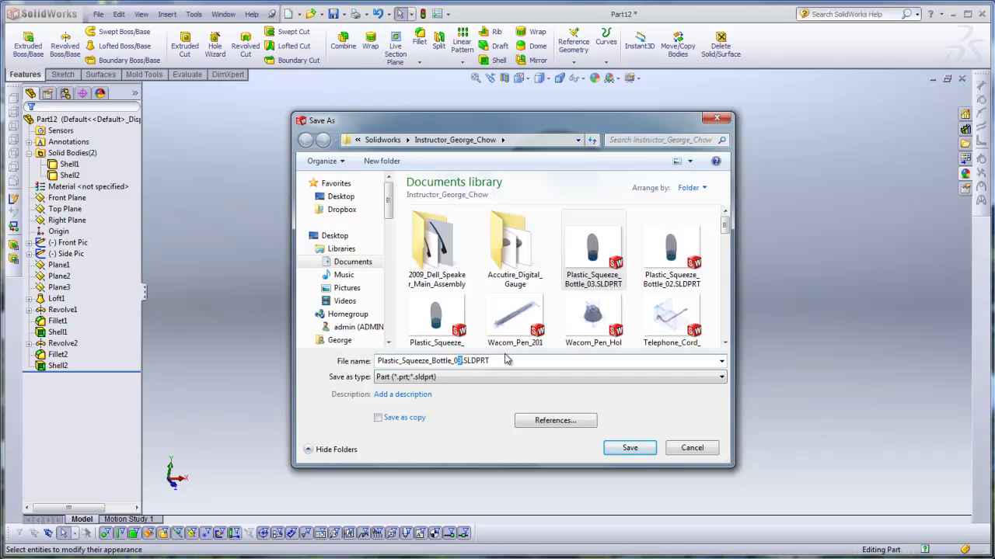
{"action": "type", "text": "4"}
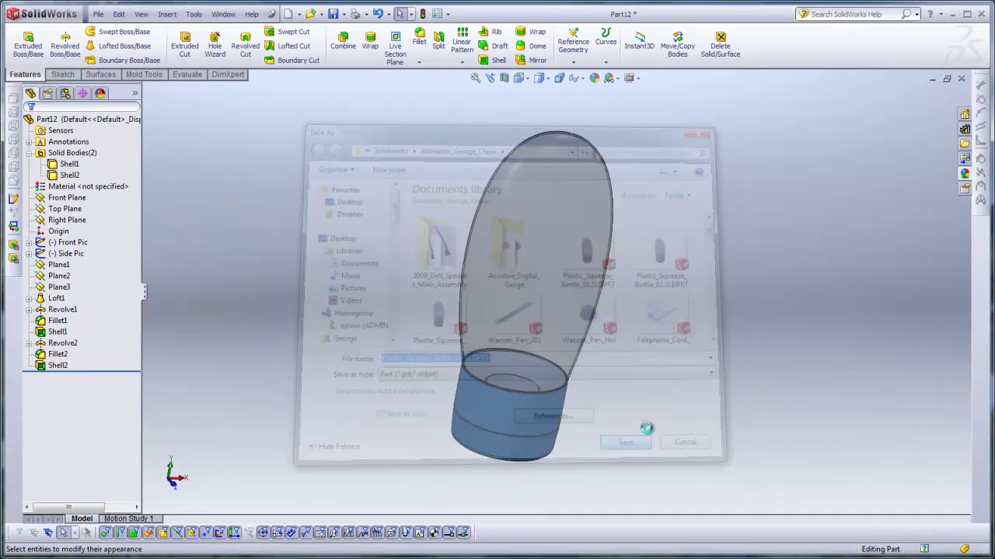